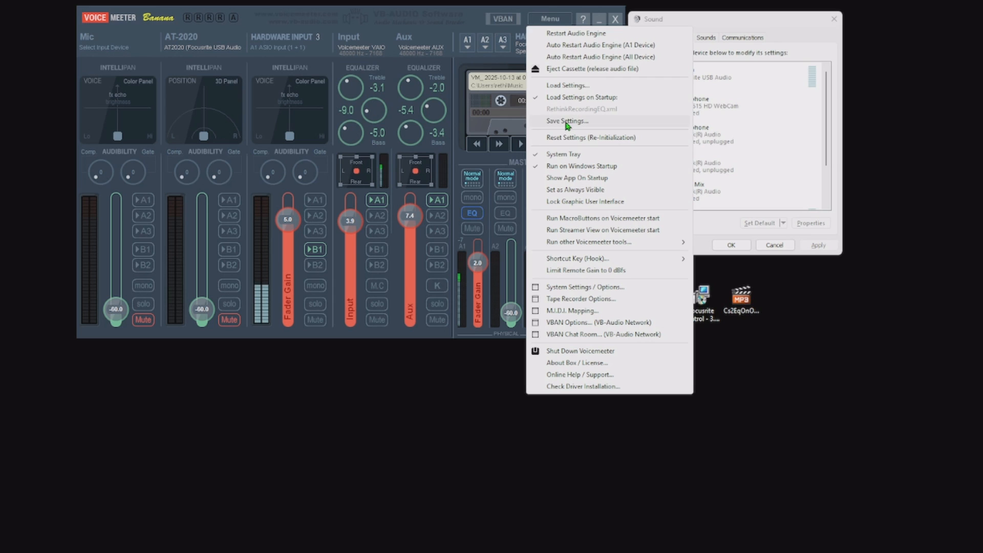
- Save the current Voicemeeter settings to RethinkRecordingEQ.xml in the Music folder, replacing the existing file
{"action": "left_click", "coordinate": [567, 123]}
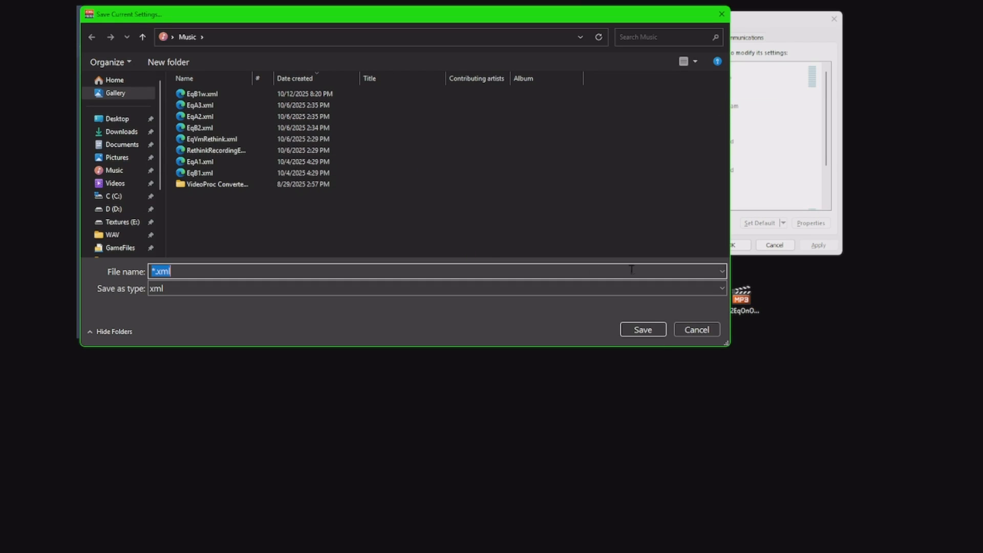
{"action": "left_click", "coordinate": [217, 151]}
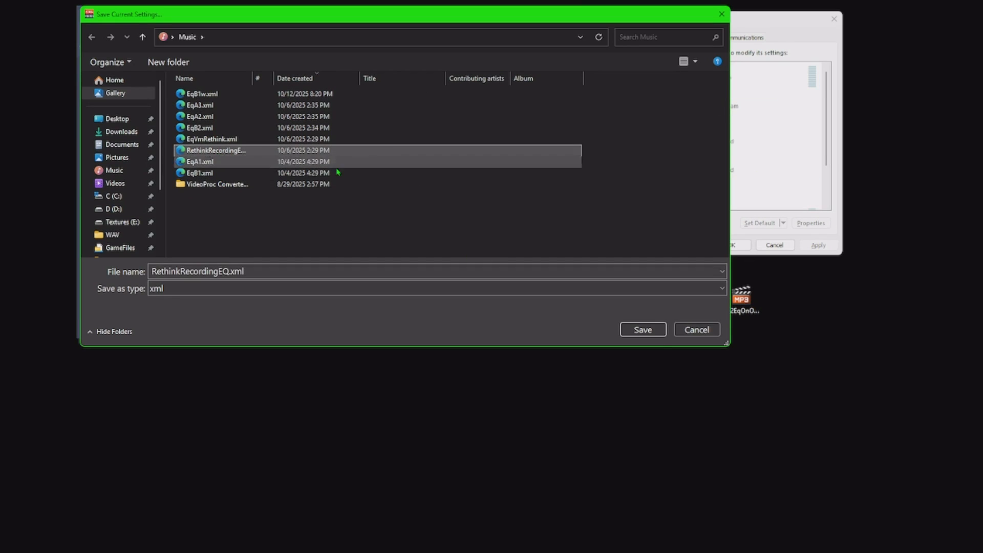
{"action": "left_click", "coordinate": [643, 330]}
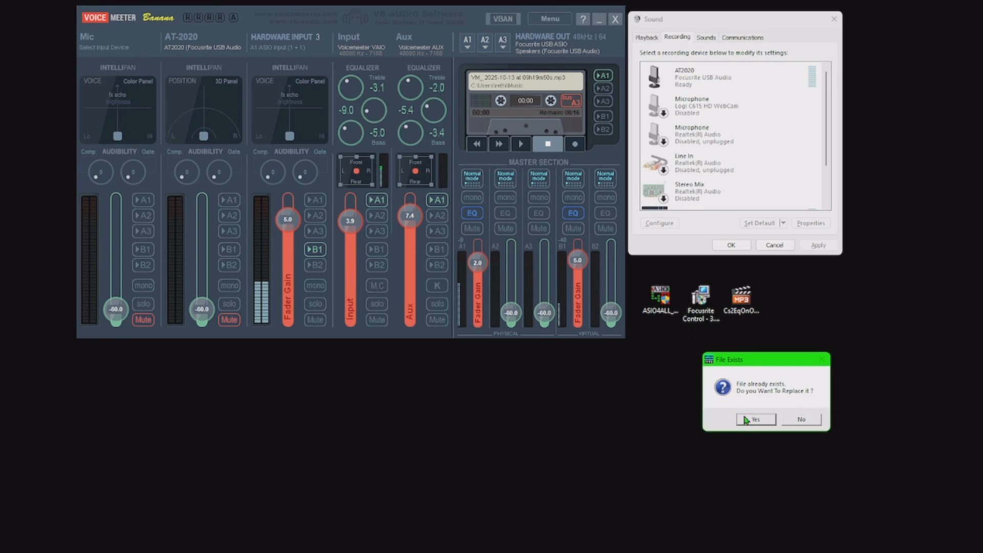
{"action": "left_click", "coordinate": [745, 417]}
- Lower the virtual Input strip's fader to 3.5 and reselect ASIO: Focusrite USB ASIO as the A1 output device
{"action": "left_click_drag", "start_coordinate": [355, 222], "coordinate": [354, 222]}
{"action": "left_click", "coordinate": [669, 295]}
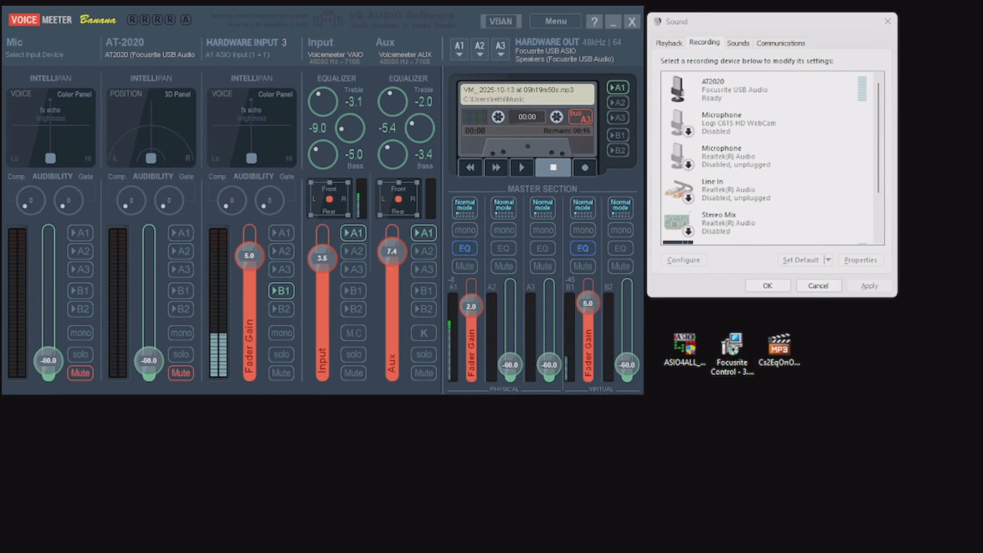
{"action": "left_click", "coordinate": [464, 57]}
{"action": "left_click", "coordinate": [496, 138]}
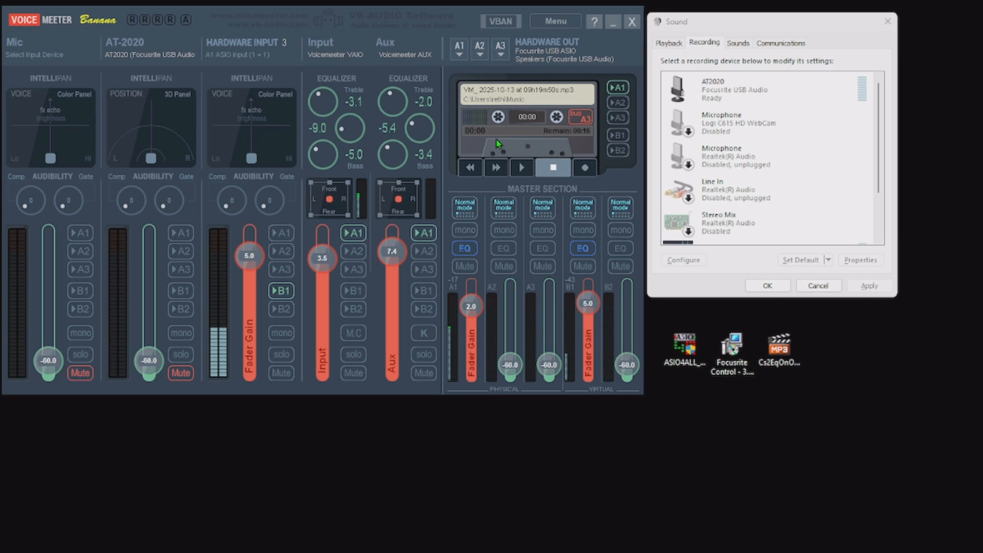
- Check the available output devices for A1 and A2 without changing either selection
{"action": "left_click", "coordinate": [464, 62]}
{"action": "left_click", "coordinate": [466, 20]}
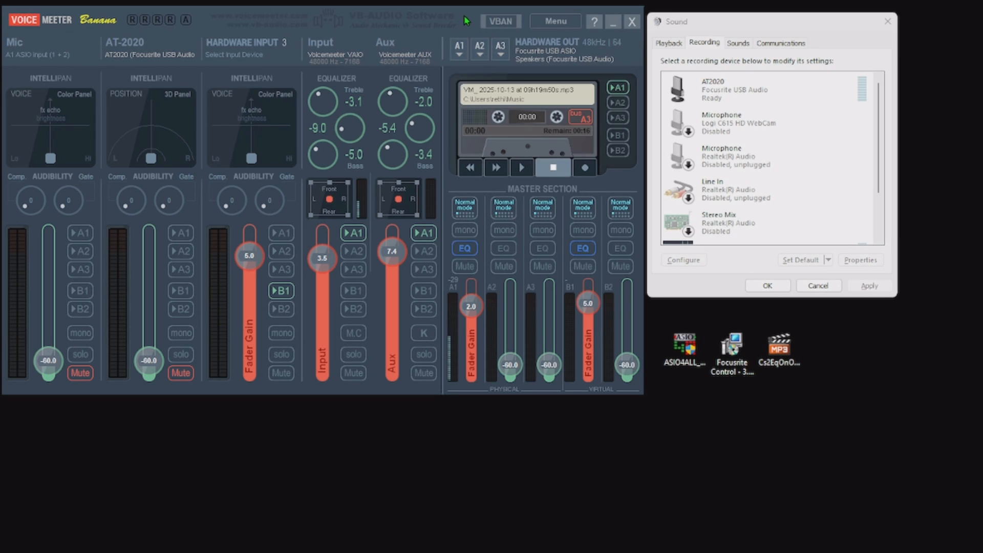
{"action": "left_click", "coordinate": [481, 55]}
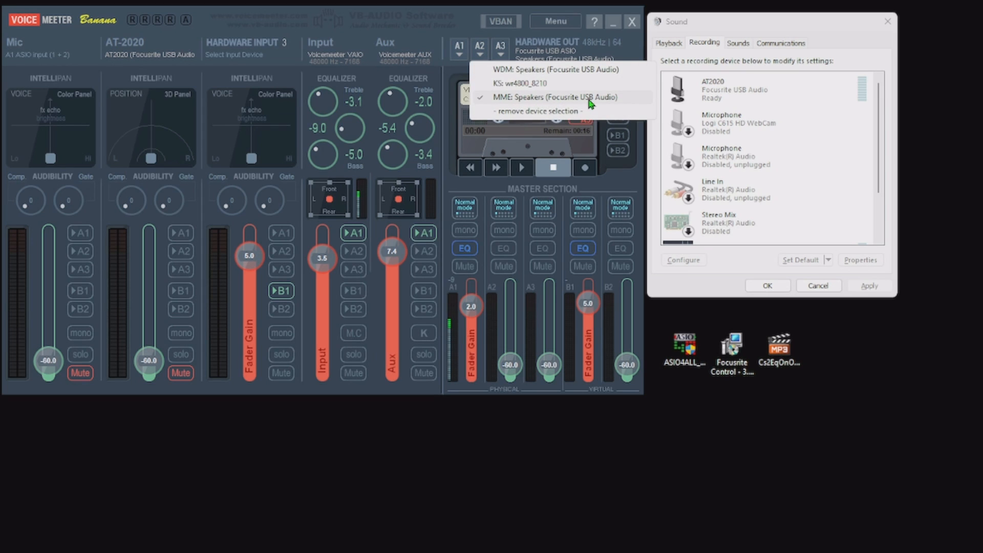
{"action": "left_click", "coordinate": [468, 35]}
- In the system settings, clear the ASIO input patch of IN 1 and patch both IN 3 channels to ASIO input 1
{"action": "left_click_drag", "start_coordinate": [751, 23], "coordinate": [818, 67]}
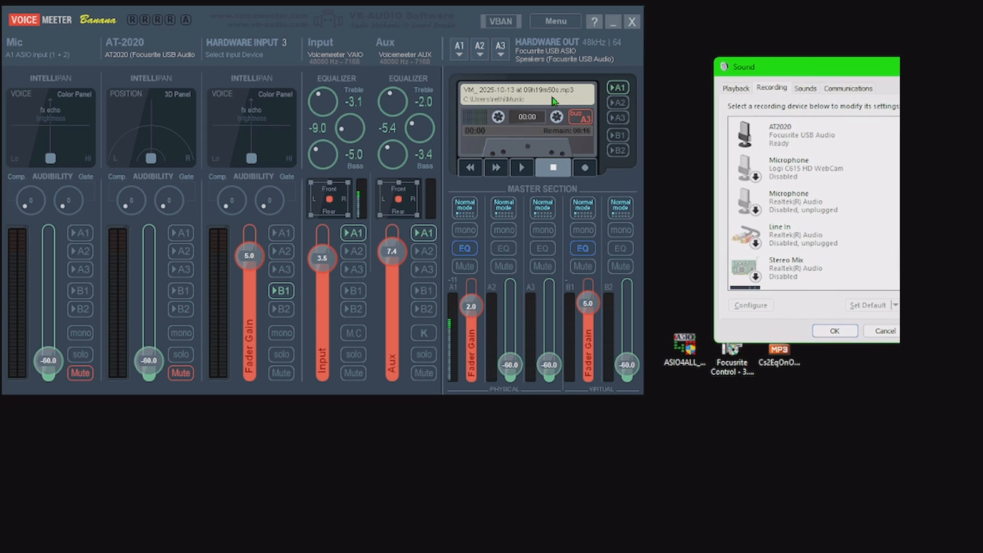
{"action": "left_click", "coordinate": [552, 23]}
{"action": "left_click", "coordinate": [598, 336]}
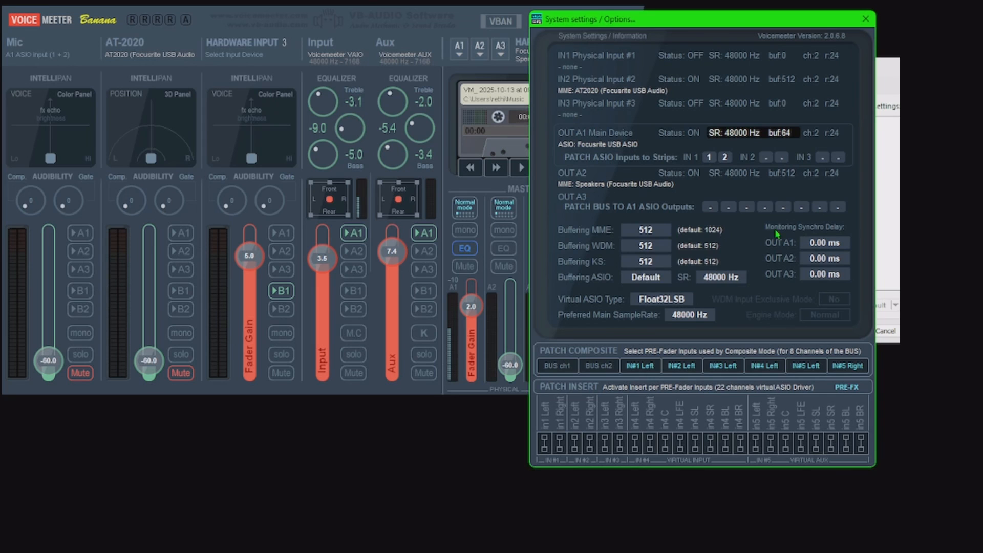
{"action": "left_click_drag", "start_coordinate": [720, 27], "coordinate": [443, 70]}
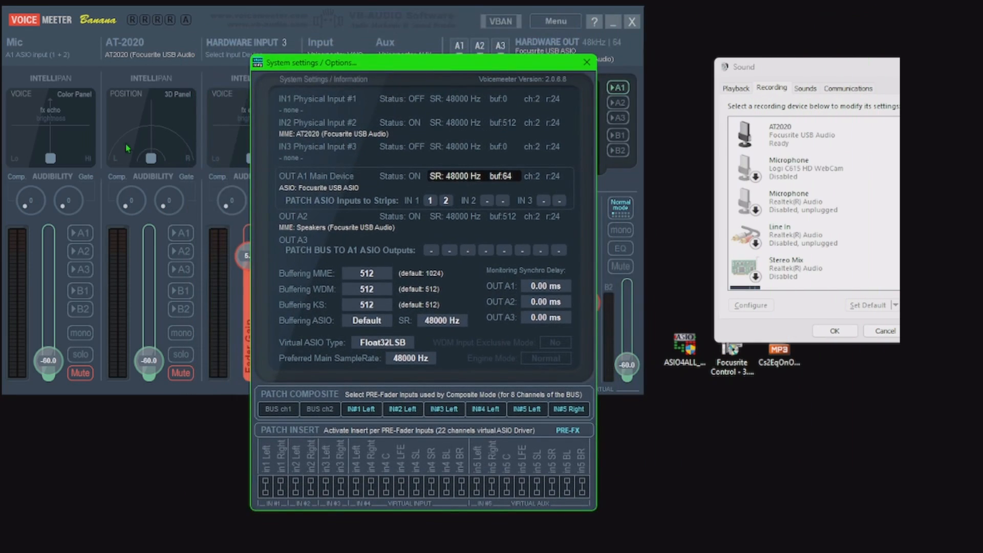
{"action": "left_click", "coordinate": [444, 201]}
{"action": "left_click", "coordinate": [430, 202]}
{"action": "left_click", "coordinate": [544, 202]}
{"action": "left_click", "coordinate": [558, 202]}
- Raise Hardware Input 3's fader gain to 7.0 and briefly test its routing to A1
{"action": "left_click_drag", "start_coordinate": [469, 66], "coordinate": [779, 93]}
{"action": "left_click_drag", "start_coordinate": [249, 256], "coordinate": [249, 254]}
{"action": "left_click", "coordinate": [272, 234]}
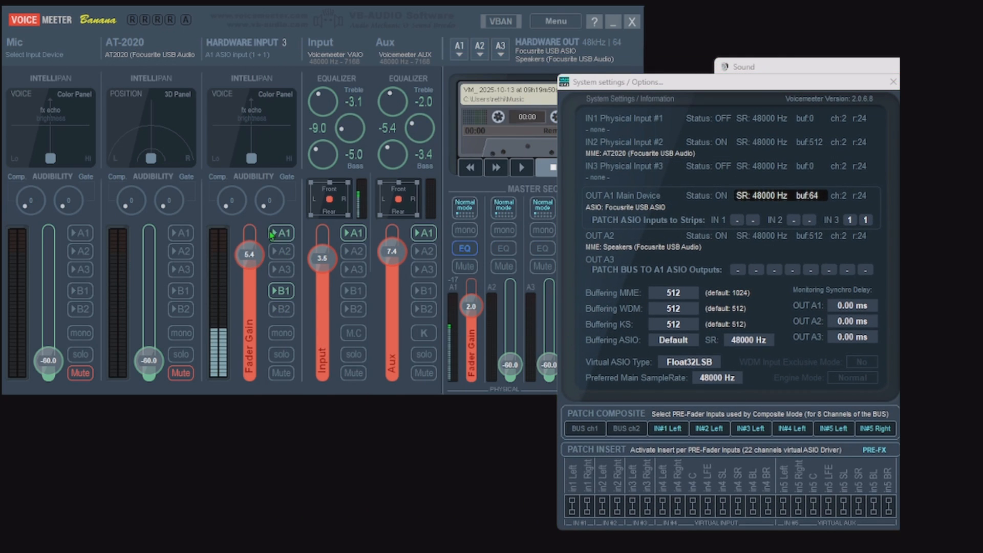
{"action": "left_click_drag", "start_coordinate": [663, 83], "coordinate": [732, 61]}
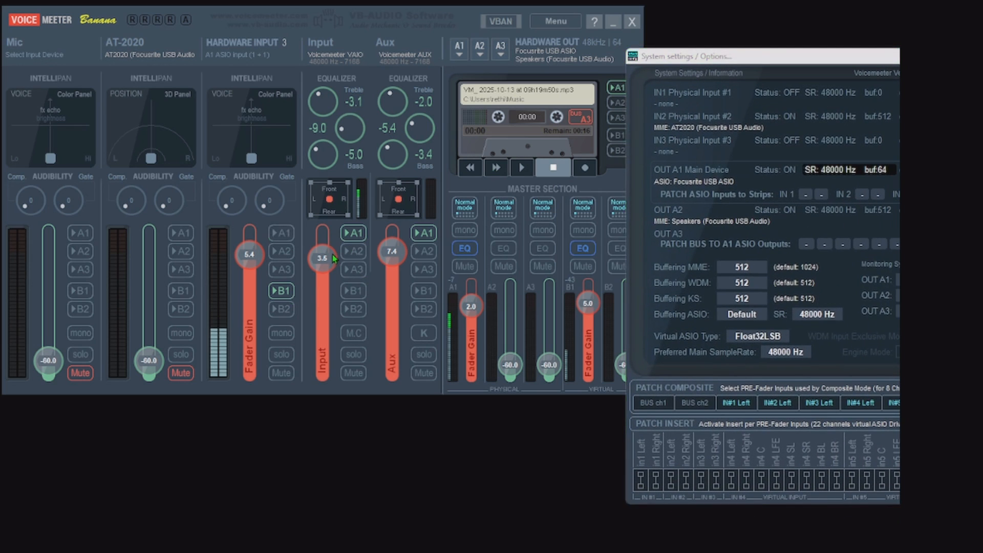
{"action": "left_click_drag", "start_coordinate": [242, 261], "coordinate": [239, 257]}
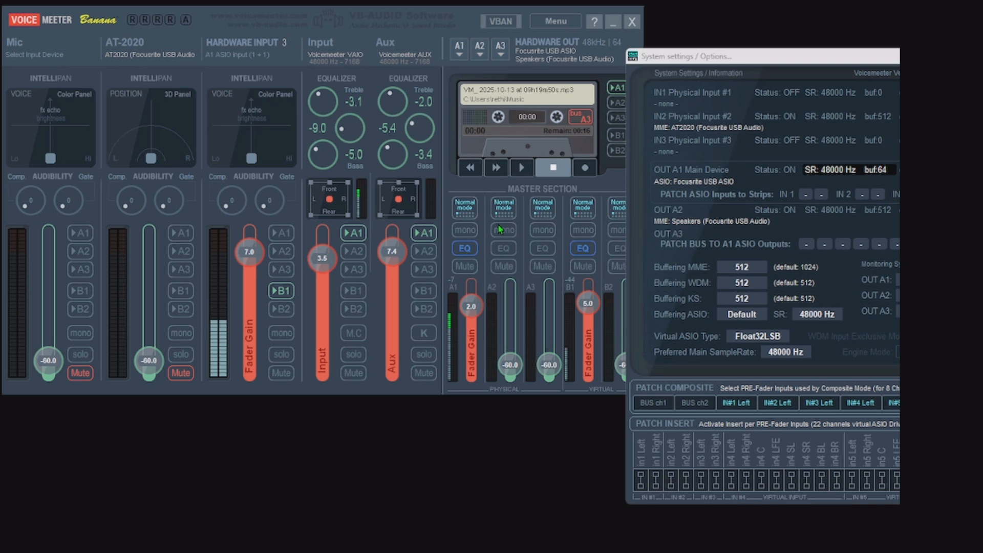
- Set up the AT-2020 strip with the MME: AT2020 device, unmuted in mono, routed to B1, with its fader at 10.1
{"action": "left_click_drag", "start_coordinate": [738, 71], "coordinate": [551, 416]}
{"action": "left_click", "coordinate": [137, 58]}
{"action": "left_click", "coordinate": [145, 104]}
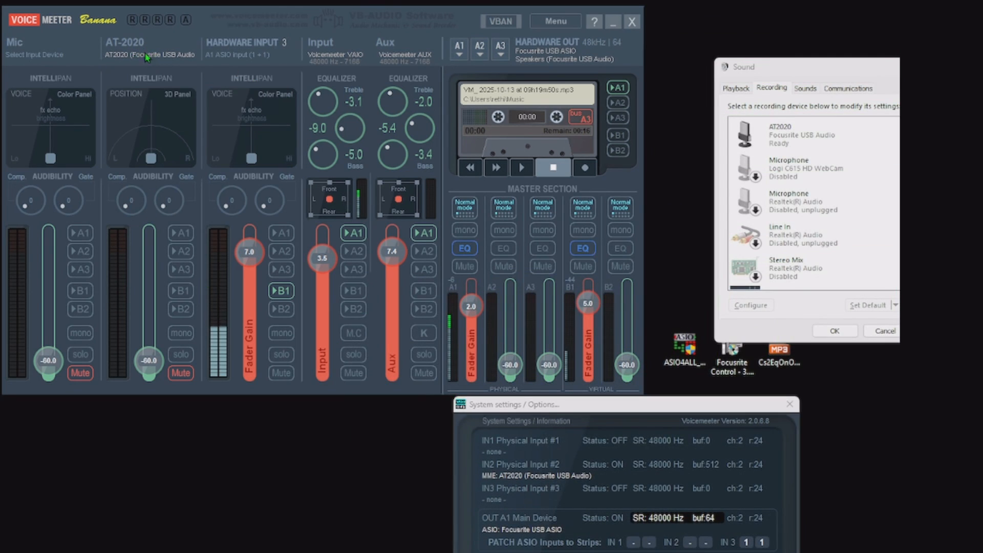
{"action": "left_click_drag", "start_coordinate": [149, 363], "coordinate": [149, 258]}
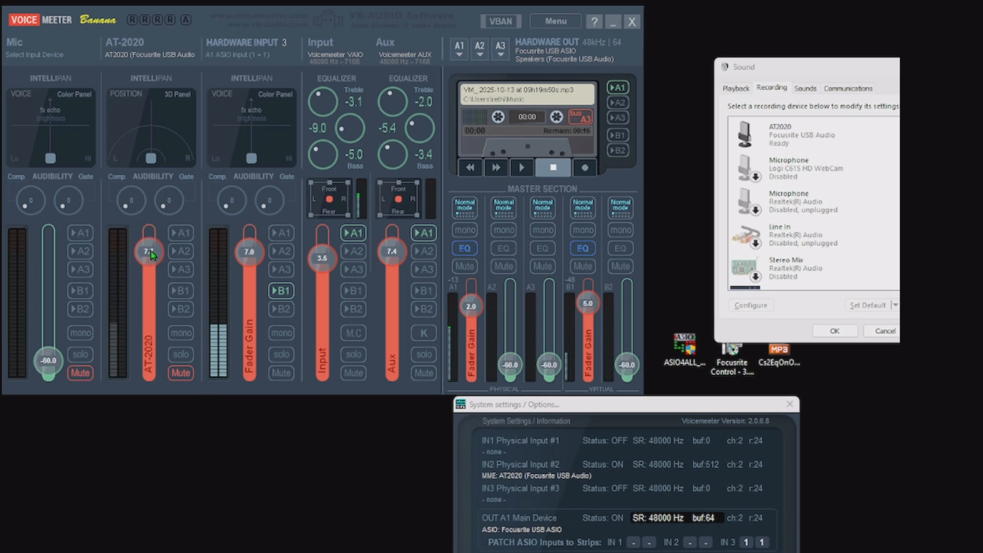
{"action": "left_click", "coordinate": [181, 333]}
{"action": "left_click", "coordinate": [181, 373]}
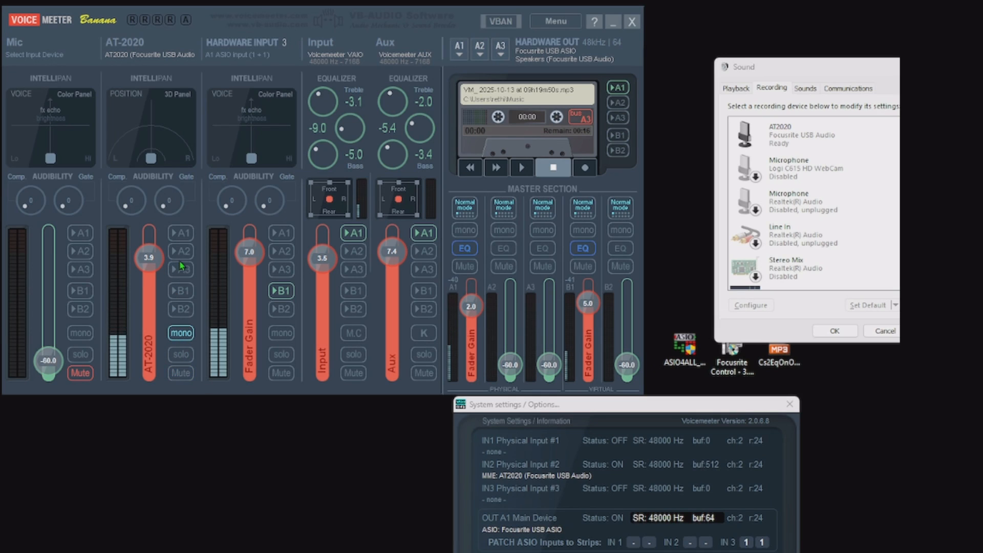
{"action": "left_click", "coordinate": [181, 290]}
{"action": "left_click_drag", "start_coordinate": [150, 262], "coordinate": [149, 253]}
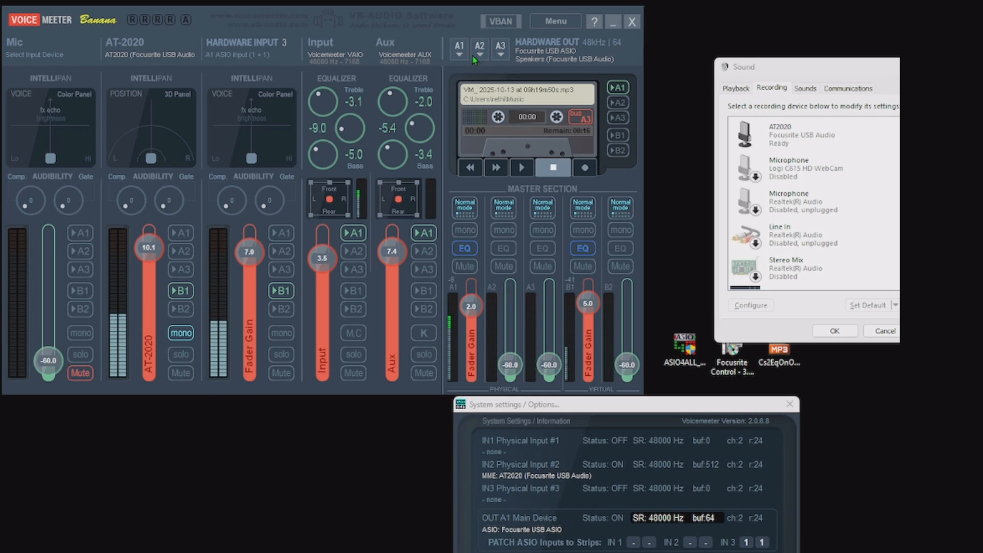
- Compare the device choices offered for Hardware Input 3 with those offered for the A1 output
{"action": "left_click", "coordinate": [235, 56]}
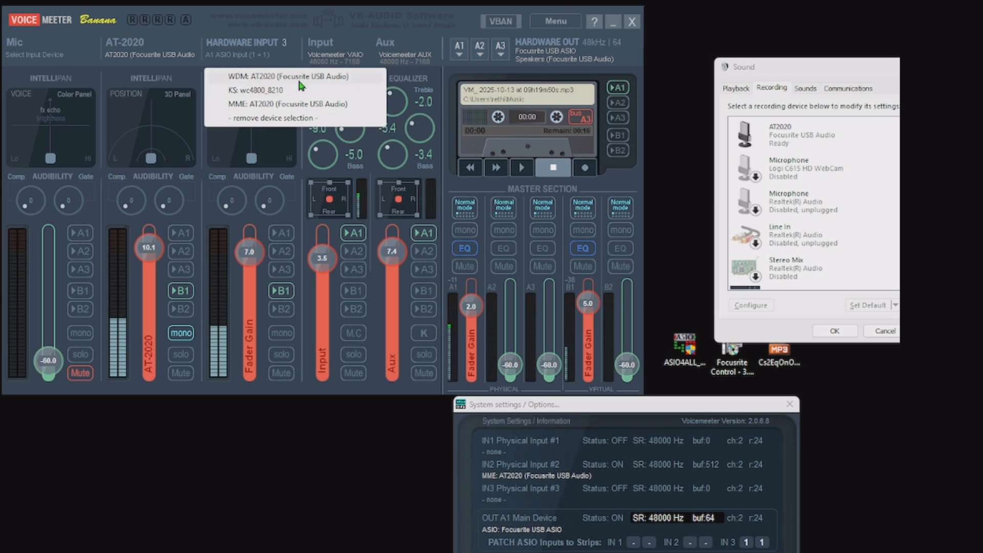
{"action": "left_click", "coordinate": [528, 33]}
{"action": "left_click", "coordinate": [645, 405]}
{"action": "left_click_drag", "start_coordinate": [645, 405], "coordinate": [830, 76]}
{"action": "left_click", "coordinate": [460, 47]}
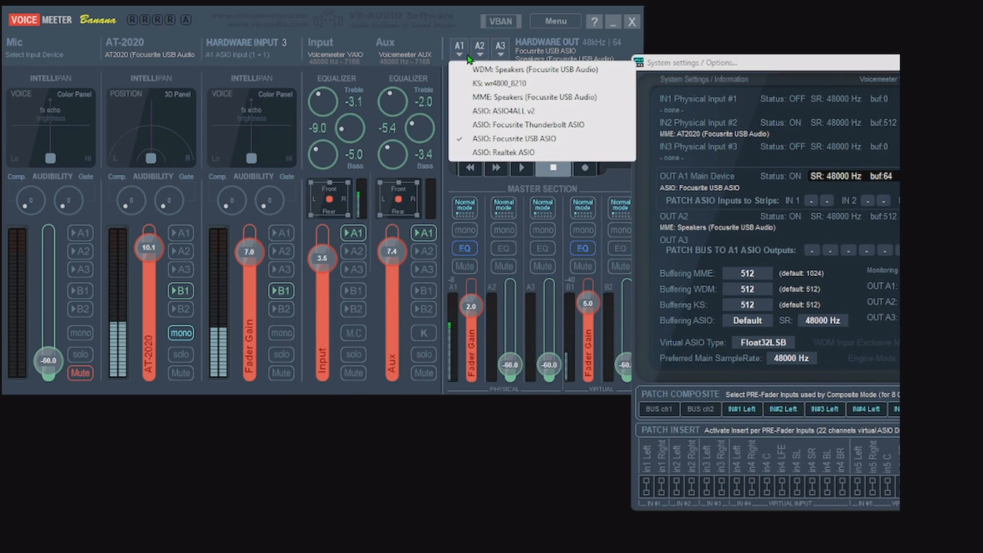
{"action": "left_click", "coordinate": [729, 76]}
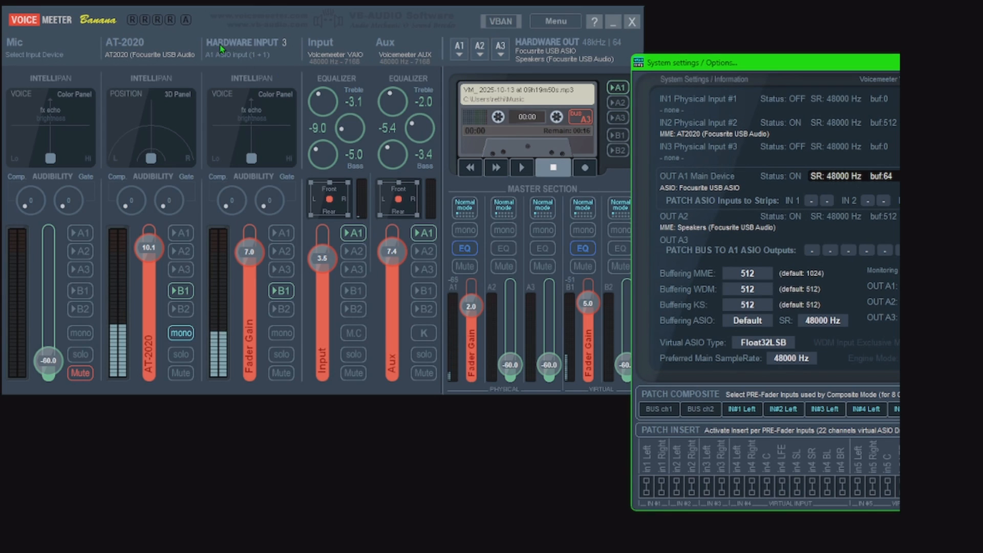
- Revert the AT-2020 strip: lower its fader to -60.0, mute it, and turn off its B1 routing and mono
{"action": "left_click_drag", "start_coordinate": [824, 59], "coordinate": [530, 54]}
{"action": "mouse_move", "coordinate": [249, 251]}
{"action": "left_mouse_down"}
{"action": "mouse_move", "coordinate": [257, 261]}
{"action": "mouse_move", "coordinate": [257, 253]}
{"action": "left_mouse_up"}
{"action": "left_click_drag", "start_coordinate": [142, 254], "coordinate": [150, 365]}
{"action": "left_click", "coordinate": [181, 373]}
{"action": "left_click", "coordinate": [188, 293]}
{"action": "left_click", "coordinate": [177, 335]}
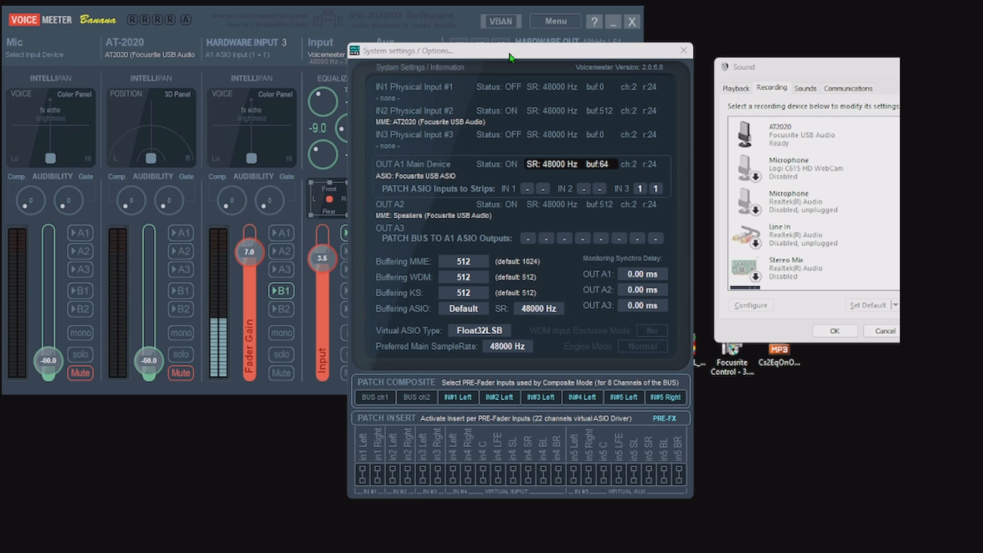
- Review the ASIO buffering choices in the system settings and the sample rate and buffer size in the Scarlett 2i2 device settings
{"action": "left_click_drag", "start_coordinate": [512, 51], "coordinate": [698, 50]}
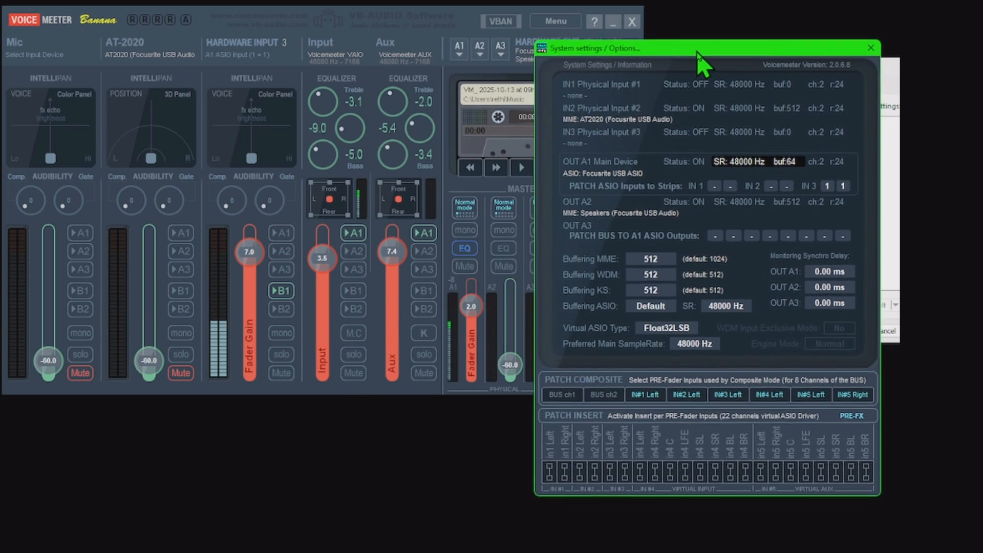
{"action": "left_click", "coordinate": [650, 314]}
{"action": "left_click", "coordinate": [889, 503]}
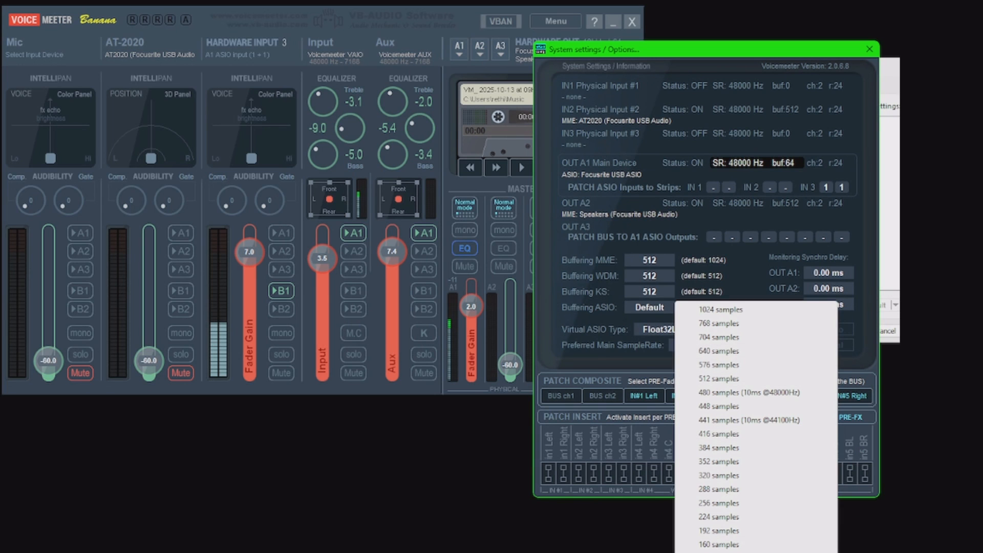
{"action": "left_click", "coordinate": [839, 489]}
{"action": "left_click_drag", "start_coordinate": [710, 54], "coordinate": [503, 64]}
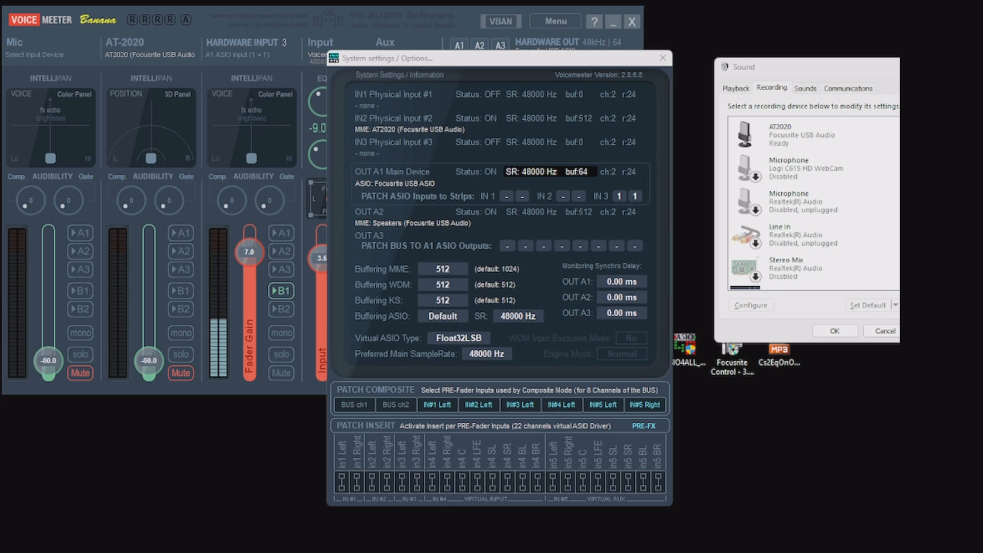
{"action": "left_click_drag", "start_coordinate": [678, 273], "coordinate": [185, 160]}
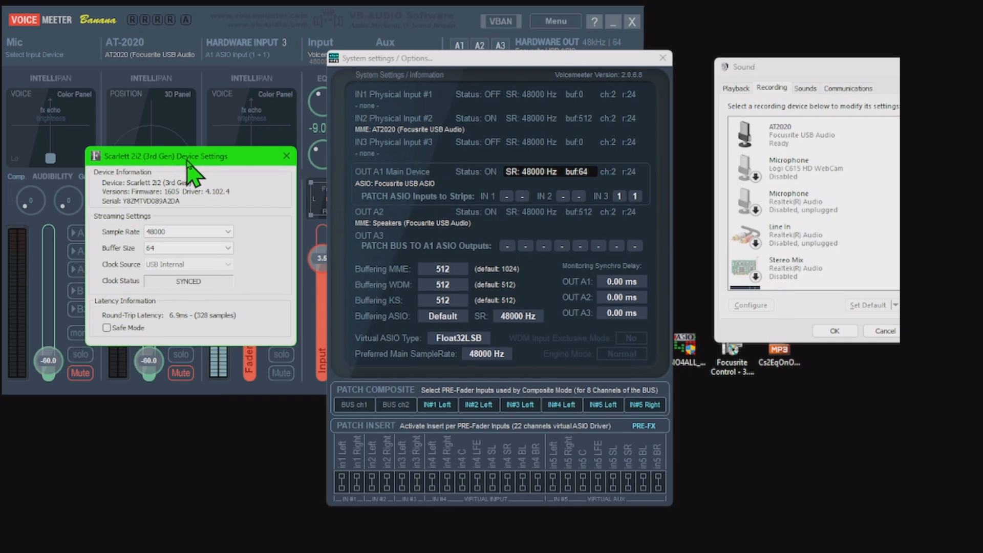
- Move the settings windows clear of the mixer and raise the virtual Input strip's fader to 5.4
{"action": "left_click_drag", "start_coordinate": [455, 60], "coordinate": [827, 136]}
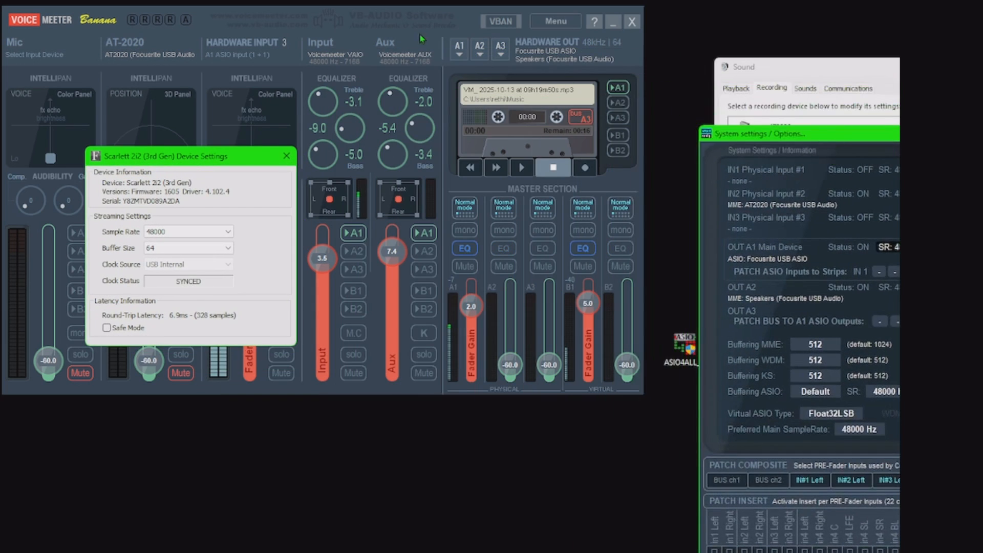
{"action": "mouse_move", "coordinate": [326, 256]}
{"action": "left_mouse_down"}
{"action": "mouse_move", "coordinate": [326, 264]}
{"action": "mouse_move", "coordinate": [323, 255]}
{"action": "left_mouse_up"}
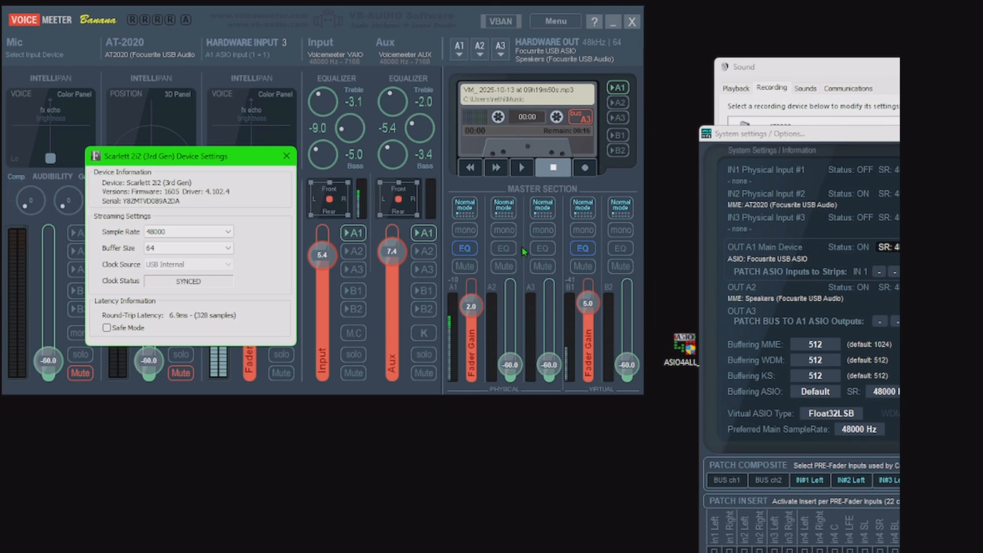
{"action": "left_click_drag", "start_coordinate": [176, 162], "coordinate": [138, 342]}
- Examine the Windows recording devices and the enable options for Stereo Mix, Line In and the Realtek Microphone
{"action": "left_click_drag", "start_coordinate": [835, 75], "coordinate": [485, 174]}
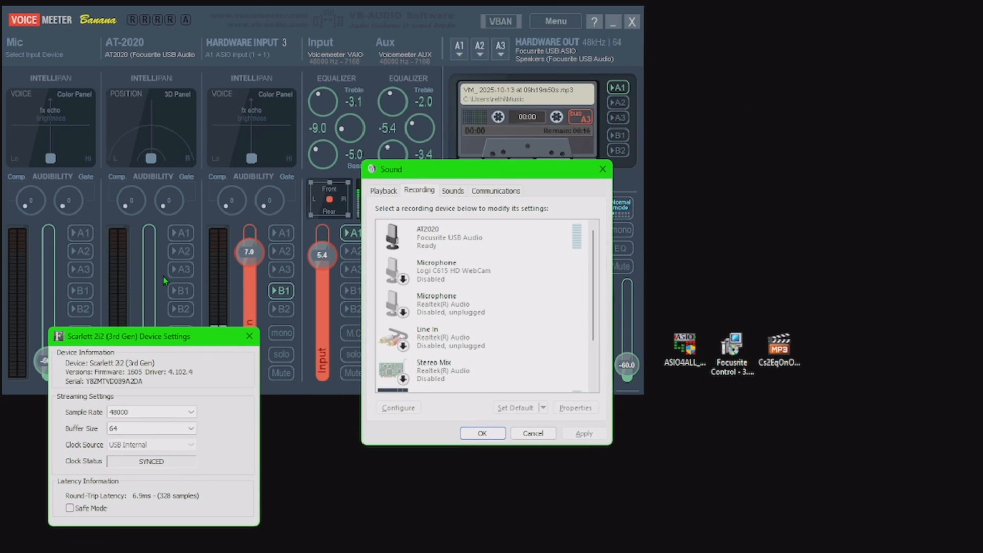
{"action": "left_click_drag", "start_coordinate": [188, 349], "coordinate": [310, 552]}
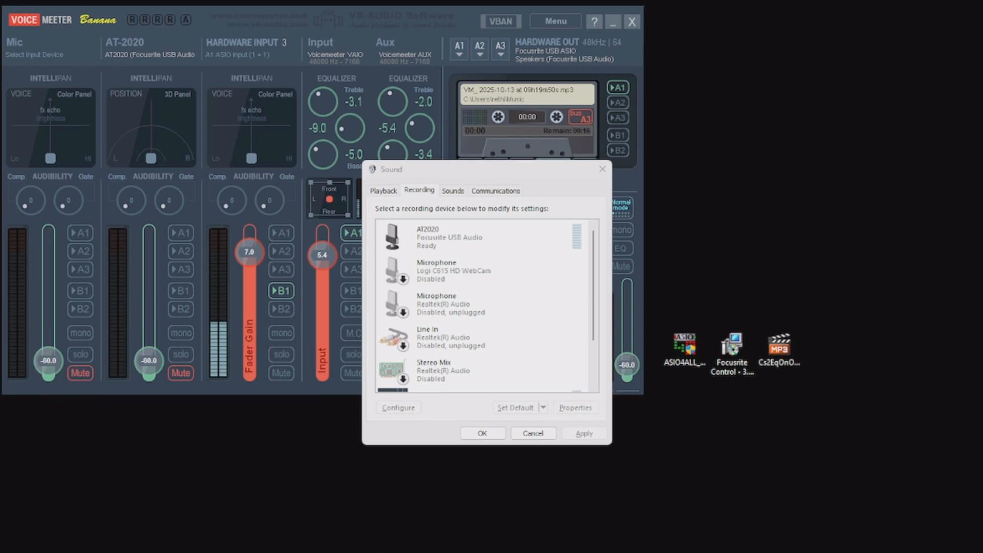
{"action": "left_click_drag", "start_coordinate": [592, 258], "coordinate": [597, 264]}
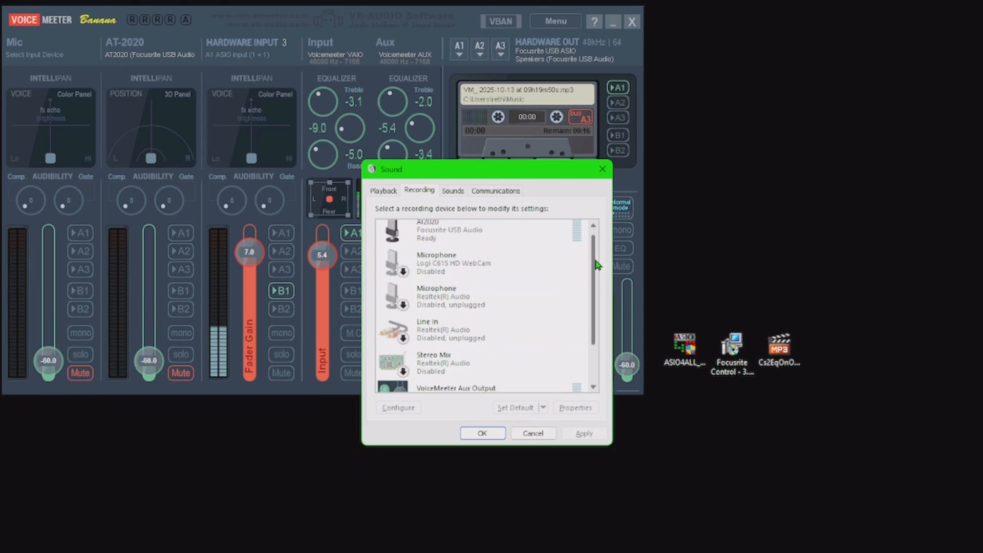
{"action": "scroll", "coordinate": [549, 329], "scroll_direction": "down", "scroll_amount": 2}
{"action": "left_click", "coordinate": [449, 307]}
{"action": "right_click", "coordinate": [451, 303]}
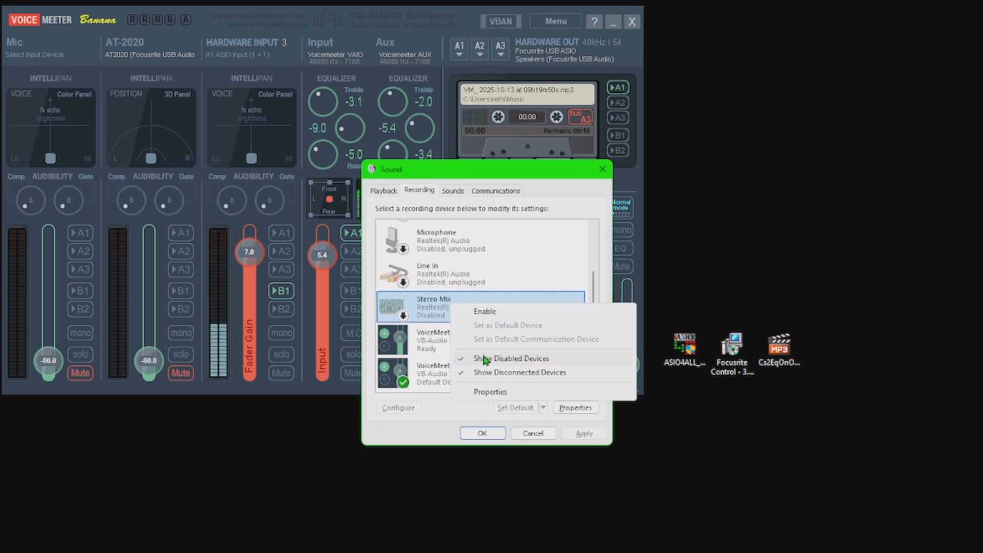
{"action": "left_click", "coordinate": [436, 274]}
{"action": "right_click", "coordinate": [411, 284]}
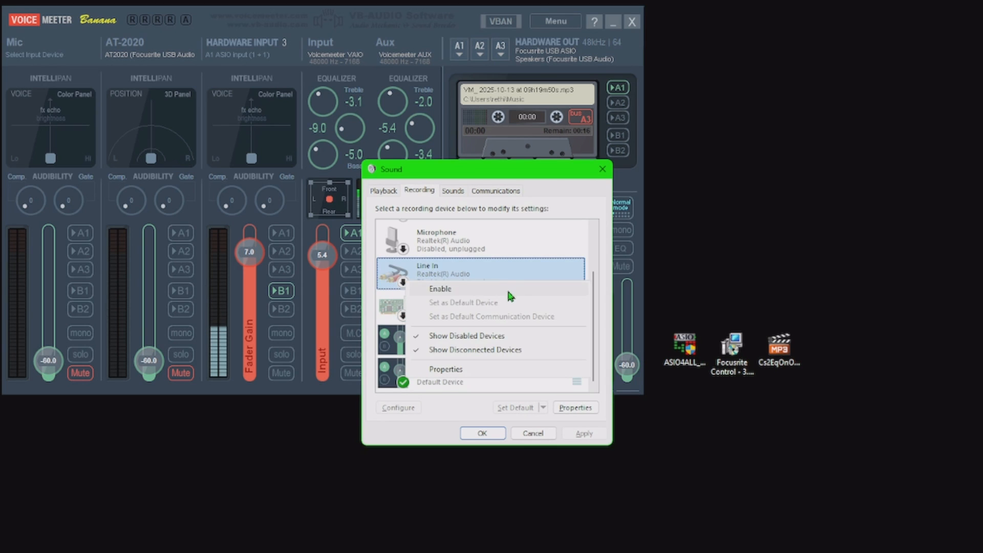
{"action": "left_click", "coordinate": [432, 238]}
{"action": "right_click", "coordinate": [425, 246]}
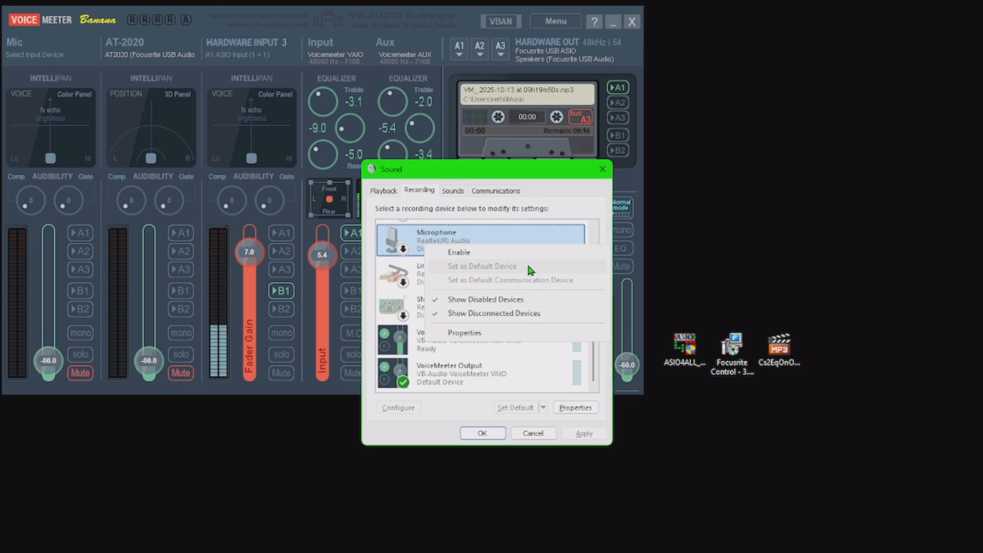
{"action": "left_click", "coordinate": [533, 176]}
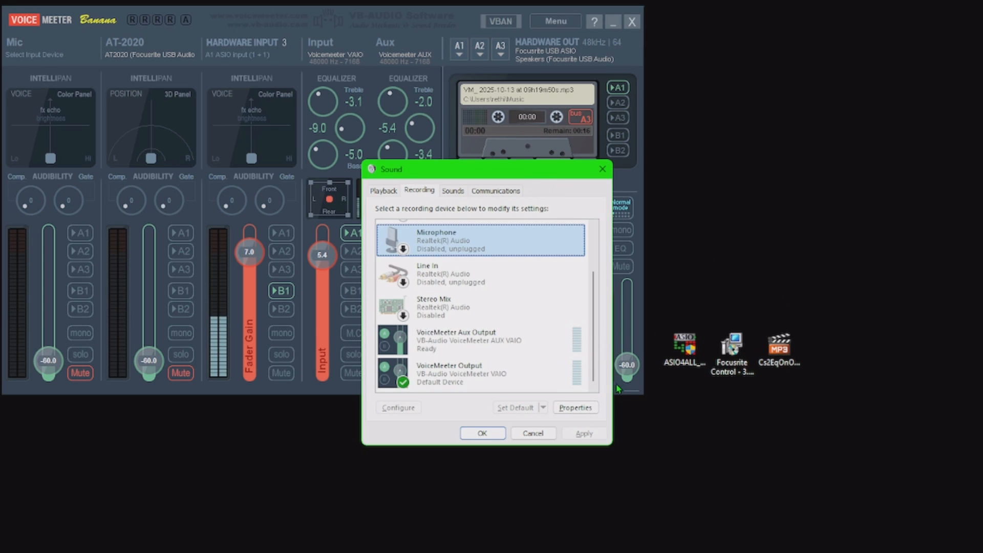
{"action": "scroll", "coordinate": [596, 354], "scroll_direction": "up", "scroll_amount": 2}
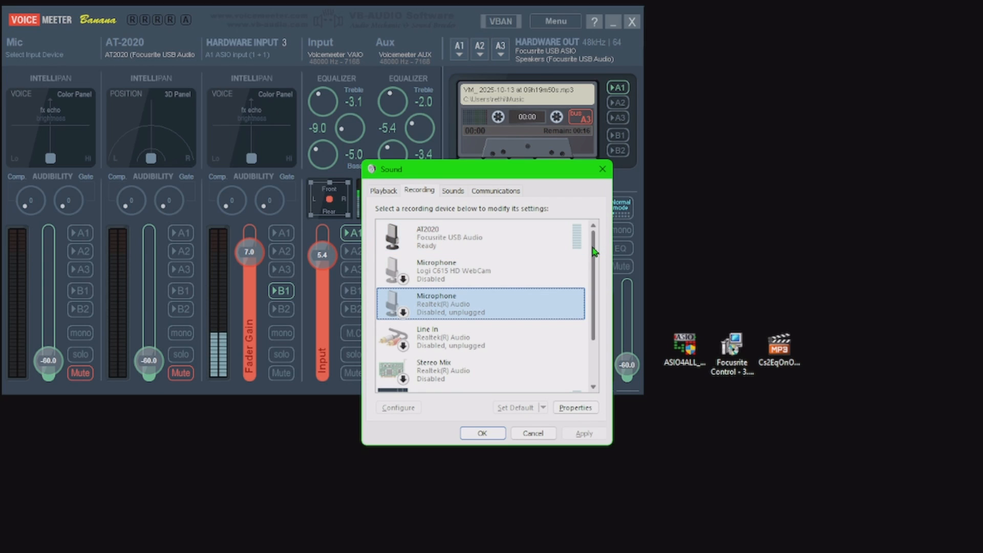
- Review the Windows playback devices, from the Focusrite speakers down to VoiceMeeter Input
{"action": "scroll", "coordinate": [594, 252], "scroll_direction": "down", "scroll_amount": 1}
{"action": "left_click", "coordinate": [383, 191]}
{"action": "scroll", "coordinate": [594, 246], "scroll_direction": "down", "scroll_amount": 3}
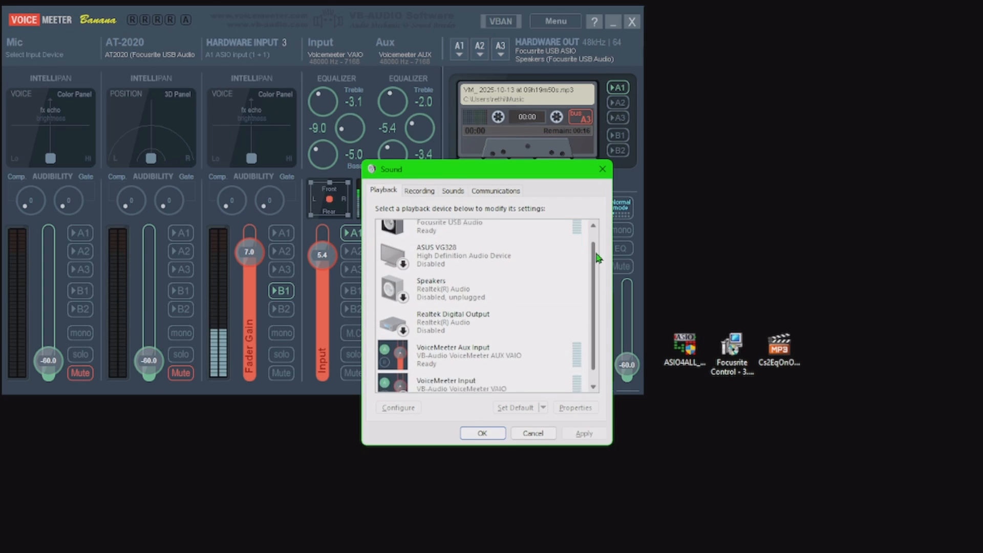
{"action": "scroll", "coordinate": [597, 277], "scroll_direction": "up", "scroll_amount": 1}
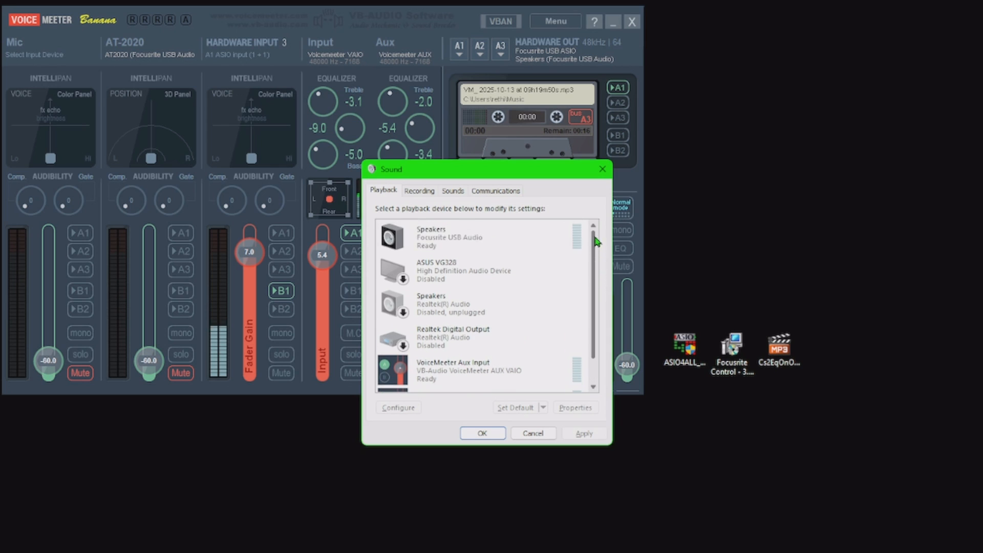
{"action": "left_click", "coordinate": [423, 230]}
{"action": "right_click", "coordinate": [425, 231]}
{"action": "left_click", "coordinate": [552, 196]}
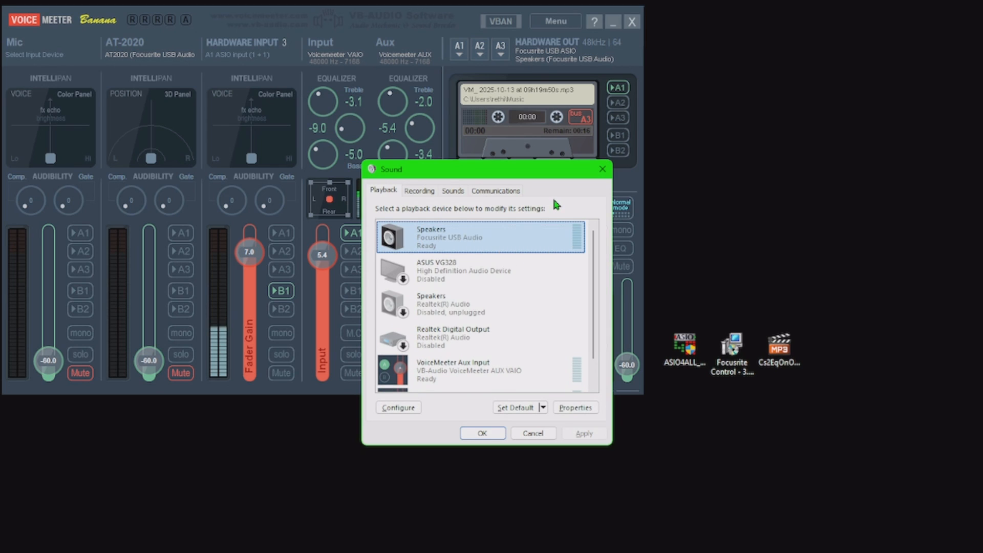
{"action": "scroll", "coordinate": [486, 332], "scroll_direction": "down", "scroll_amount": 1}
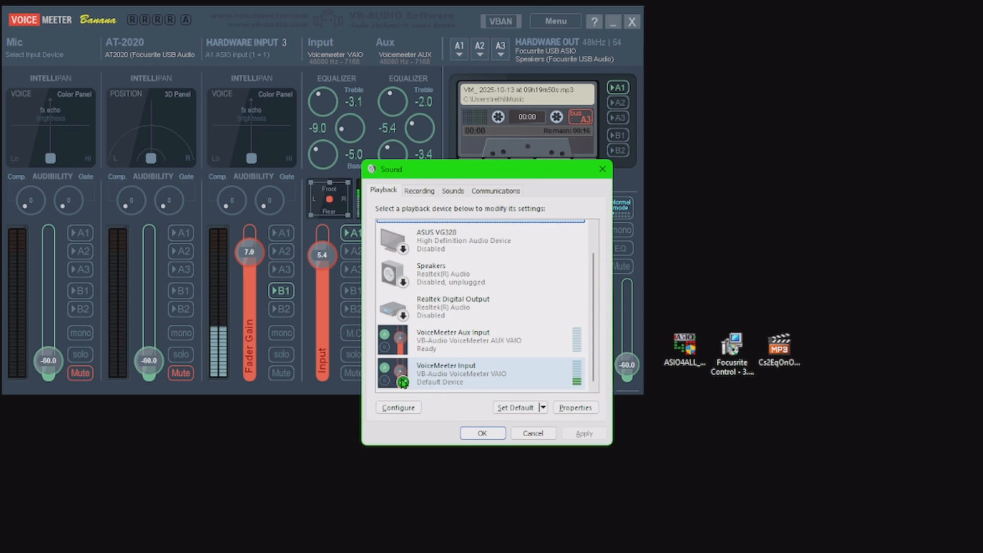
- Hide the disabled devices in the Sound window and return to the recording devices
{"action": "right_click", "coordinate": [528, 293]}
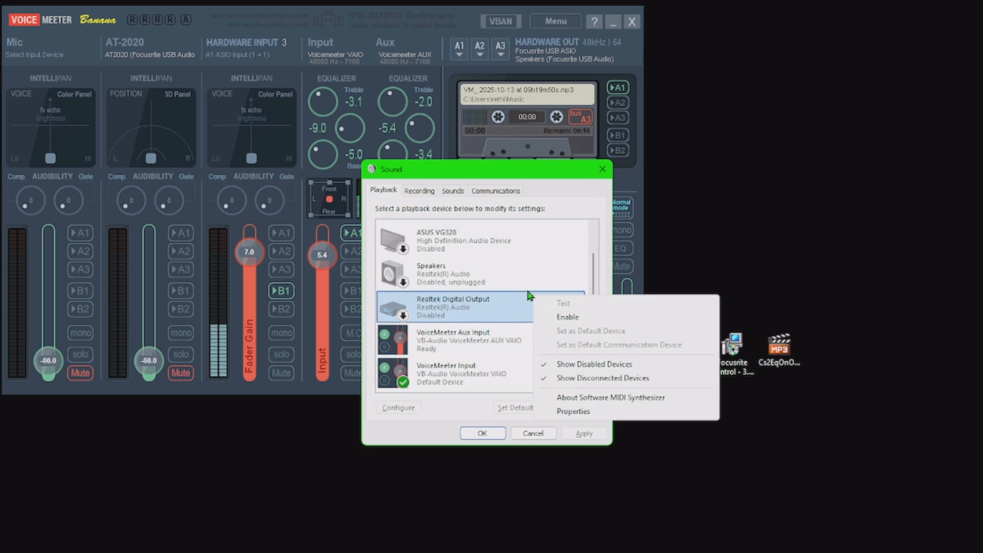
{"action": "left_click", "coordinate": [594, 364]}
{"action": "left_click", "coordinate": [420, 191]}
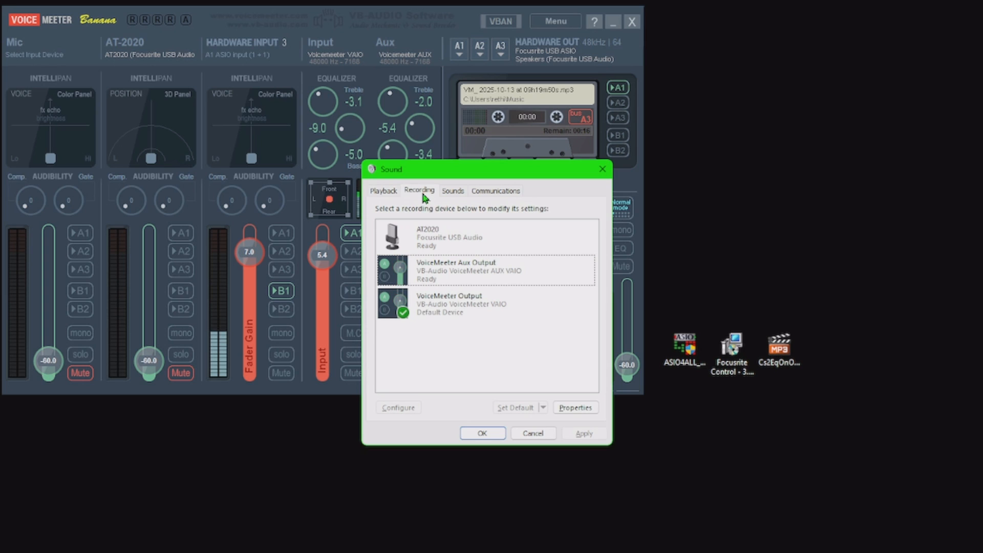
- Look over the AT2020, VoiceMeeter Aux Output and VoiceMeeter Output recording devices
{"action": "left_click", "coordinate": [449, 240]}
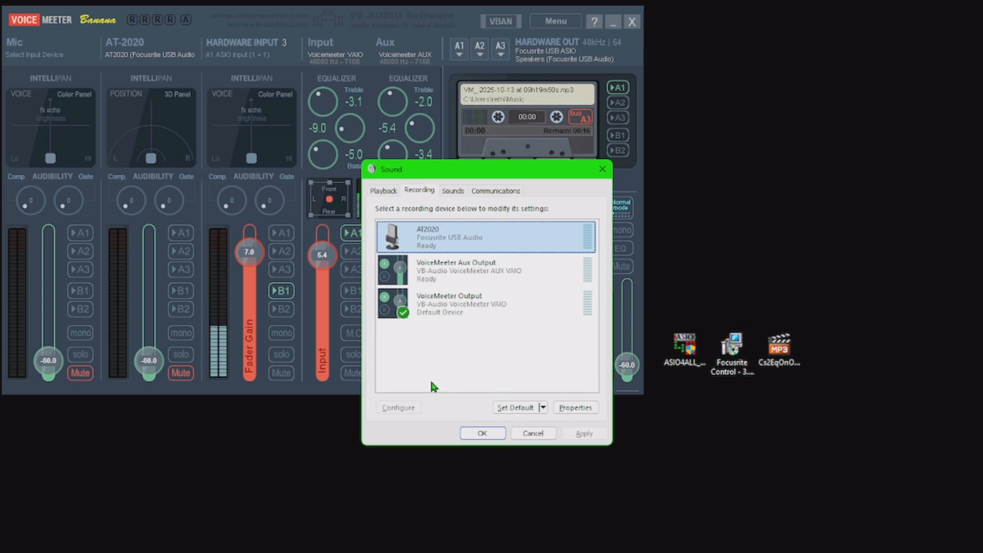
{"action": "left_click", "coordinate": [460, 280]}
{"action": "left_click", "coordinate": [571, 344]}
{"action": "left_click", "coordinate": [494, 298]}
{"action": "left_click", "coordinate": [502, 360]}
- Choose 2 channel, 24 bit, 48000 Hz as VoiceMeeter Output's default format, check its levels and accept the properties
{"action": "left_click", "coordinate": [438, 306]}
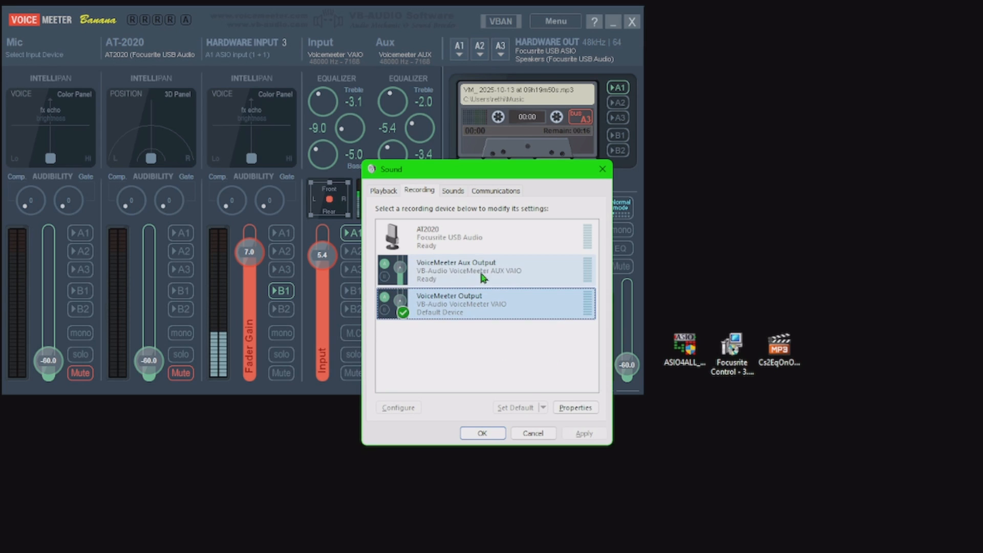
{"action": "left_click", "coordinate": [575, 407]}
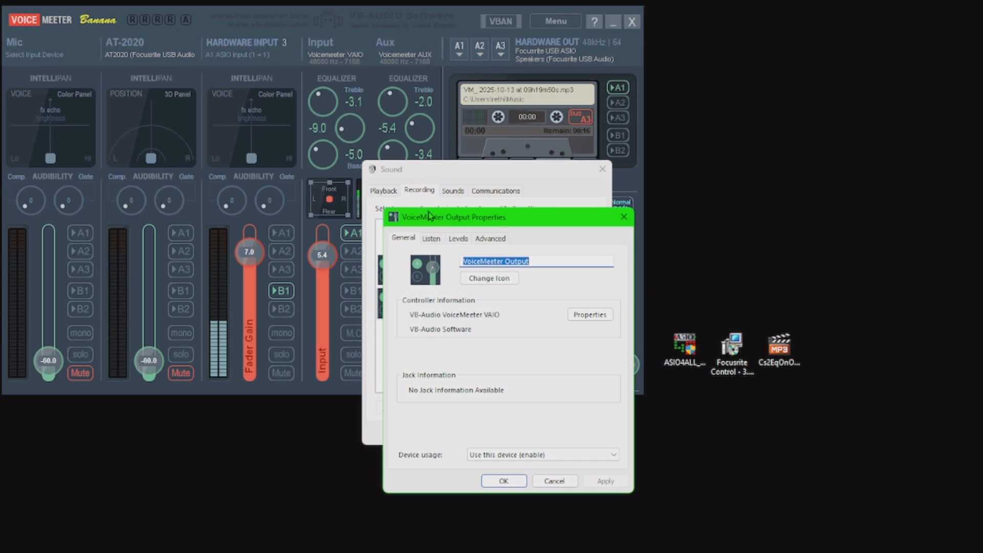
{"action": "left_click_drag", "start_coordinate": [515, 224], "coordinate": [510, 185]}
{"action": "left_click", "coordinate": [484, 199]}
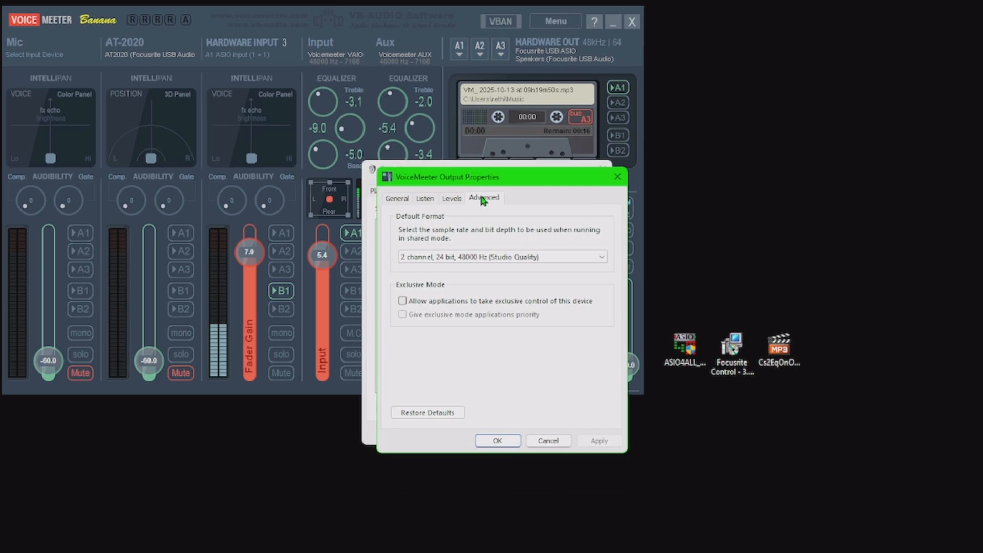
{"action": "left_click", "coordinate": [441, 256]}
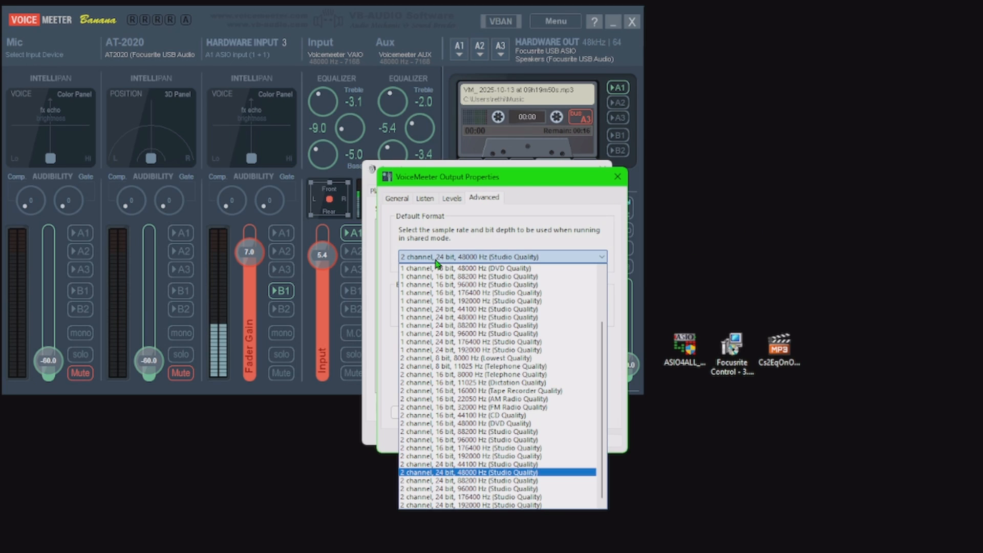
{"action": "left_click", "coordinate": [527, 473]}
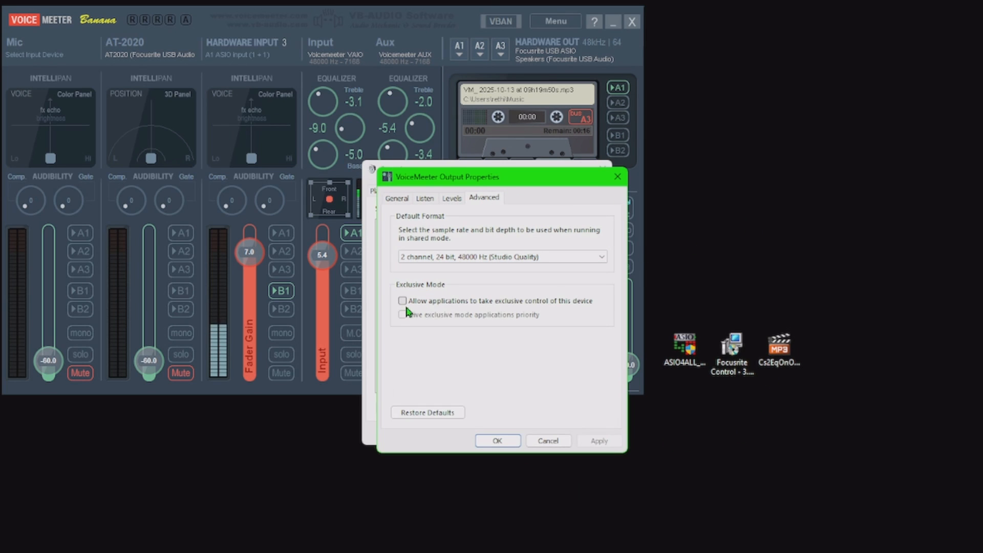
{"action": "left_click", "coordinate": [451, 203]}
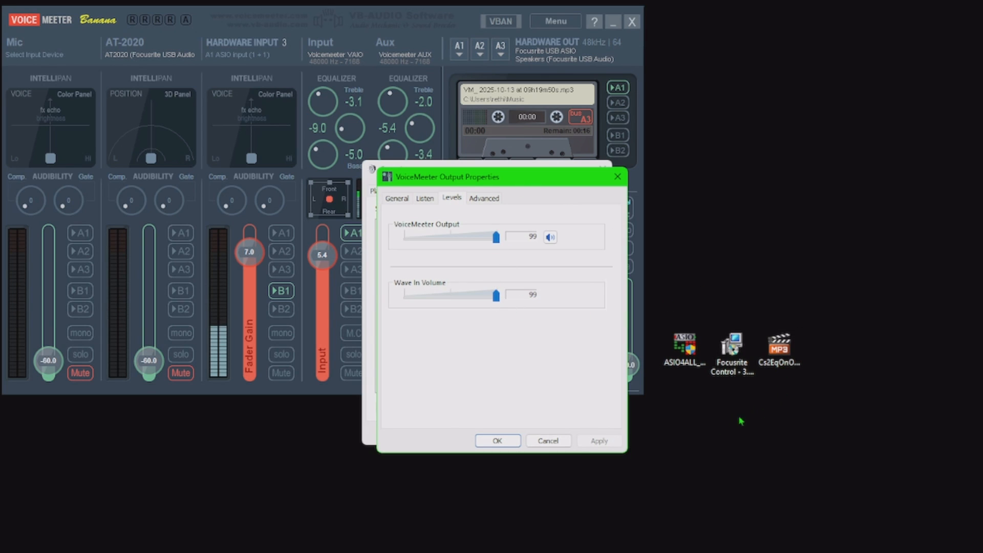
{"action": "left_click", "coordinate": [494, 447]}
- Check VoiceMeeter Aux Output's default format, levels and exclusive mode options, and close the sound settings
{"action": "left_click", "coordinate": [468, 278]}
{"action": "right_click", "coordinate": [426, 263]}
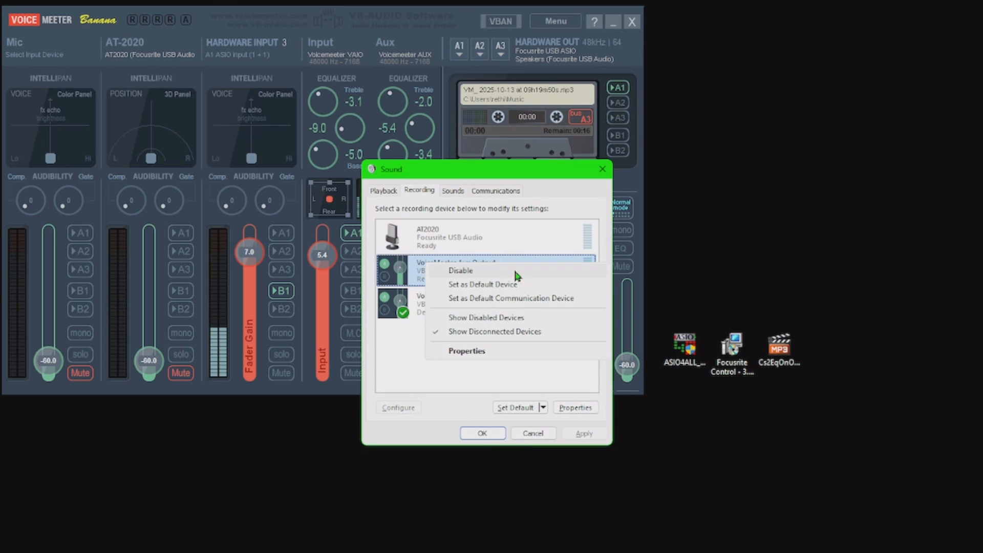
{"action": "left_click", "coordinate": [574, 409]}
{"action": "left_click", "coordinate": [481, 237]}
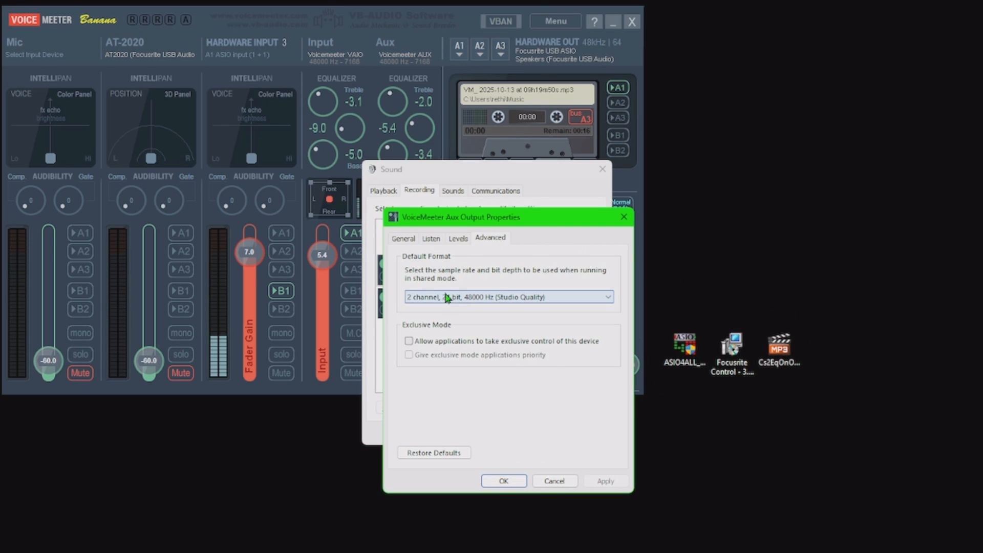
{"action": "left_click", "coordinate": [461, 239]}
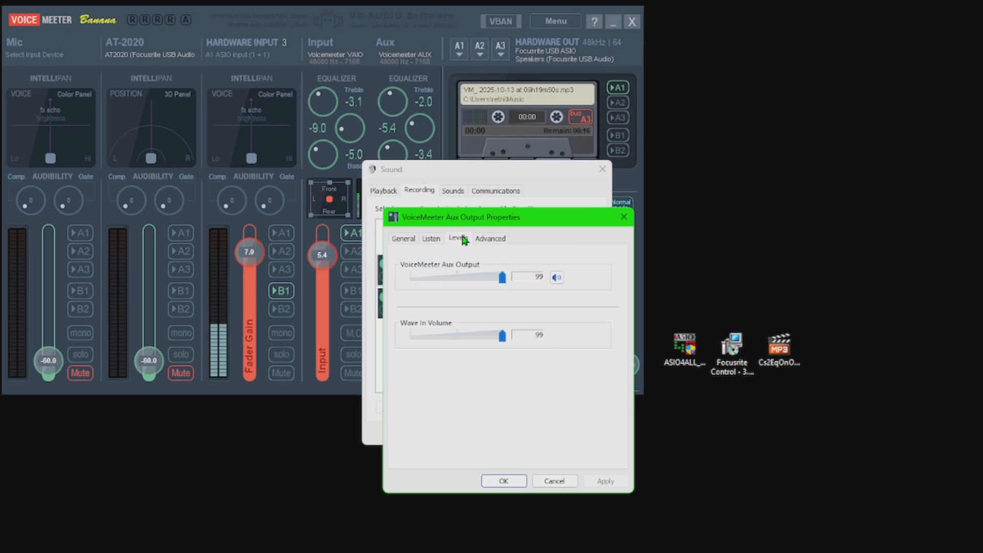
{"action": "left_click", "coordinate": [430, 239]}
{"action": "left_click", "coordinate": [397, 240]}
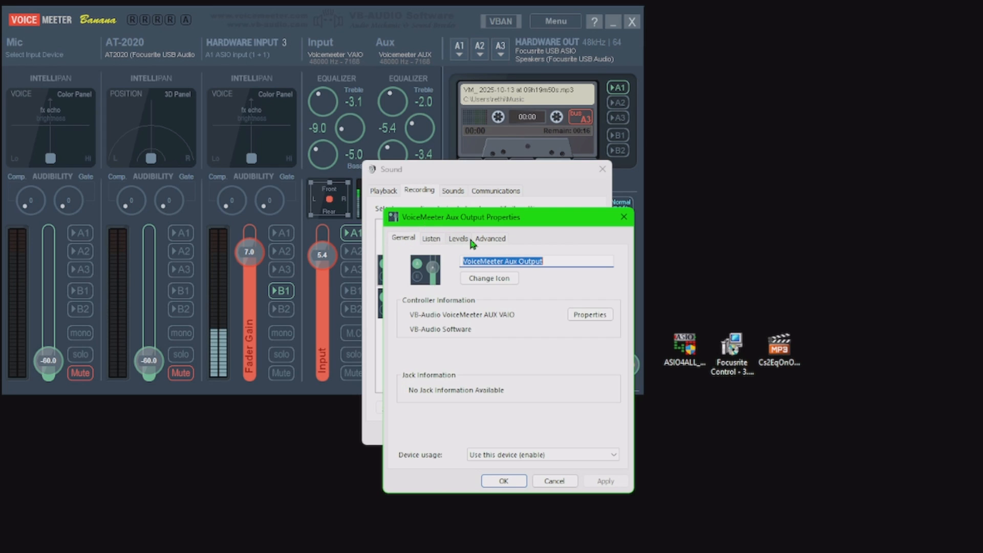
{"action": "left_click", "coordinate": [484, 238]}
{"action": "left_click", "coordinate": [437, 339]}
{"action": "left_click", "coordinate": [438, 339]}
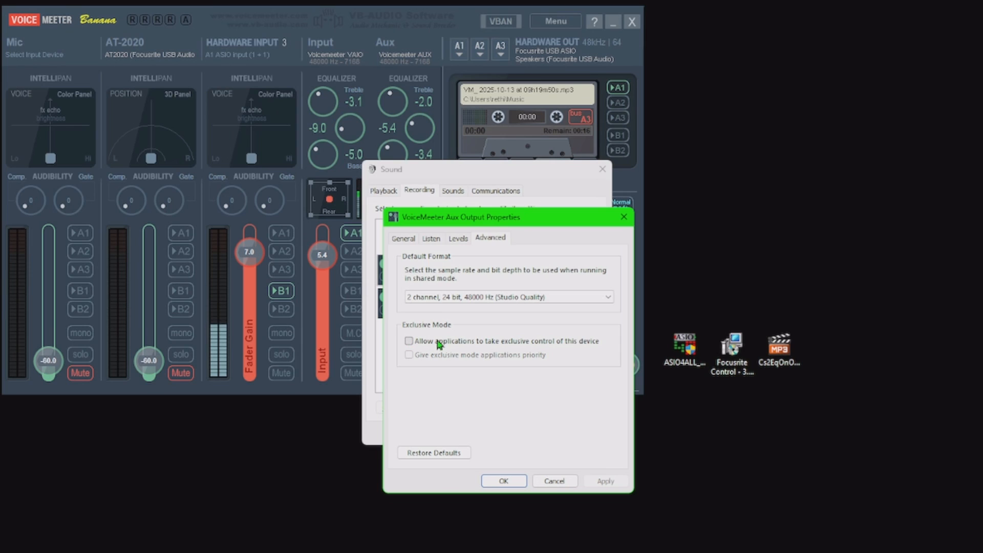
{"action": "left_click", "coordinate": [536, 485]}
{"action": "left_click", "coordinate": [483, 433]}
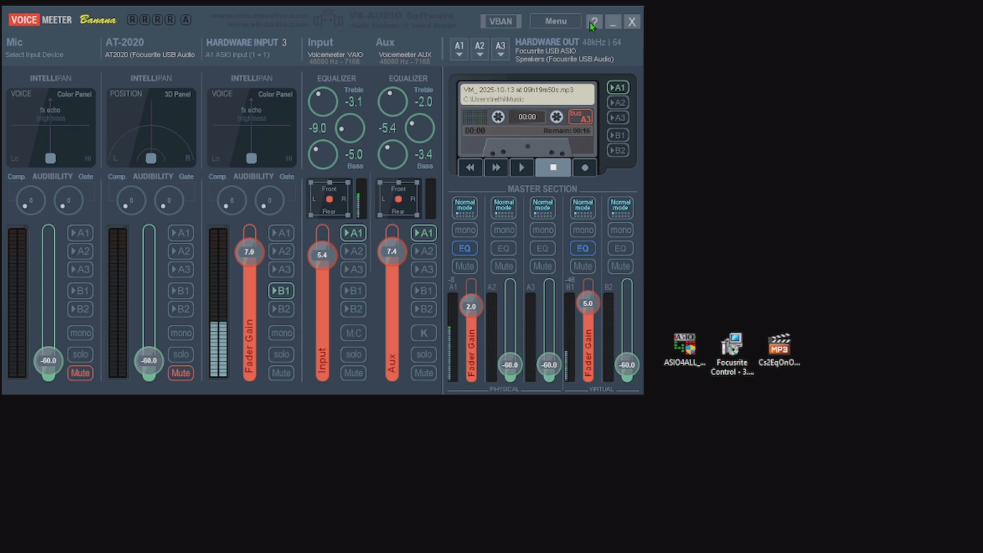
- Choose 512 samples for MME and KS buffering in Voicemeeter's system settings, accepting the parameter warnings
{"action": "left_click", "coordinate": [556, 22]}
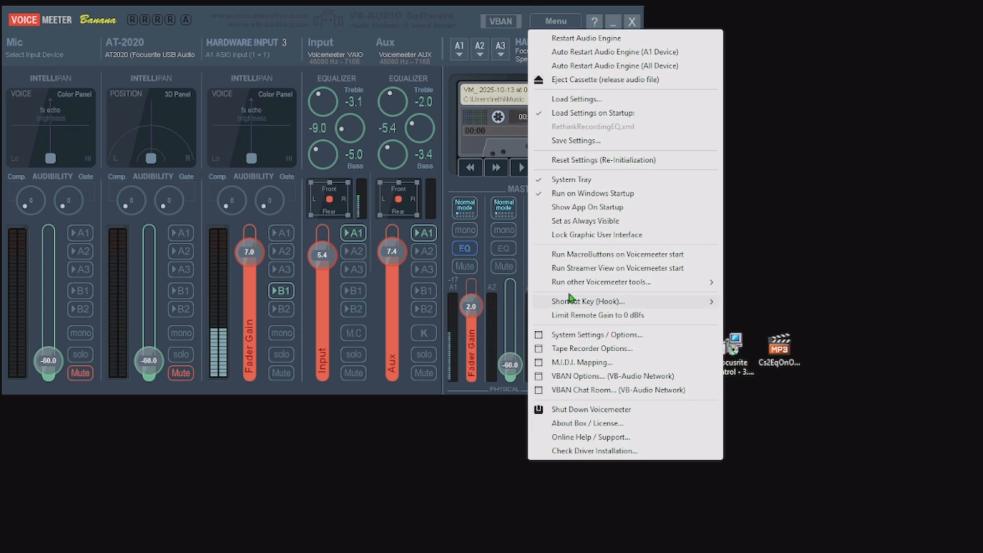
{"action": "left_click", "coordinate": [579, 334]}
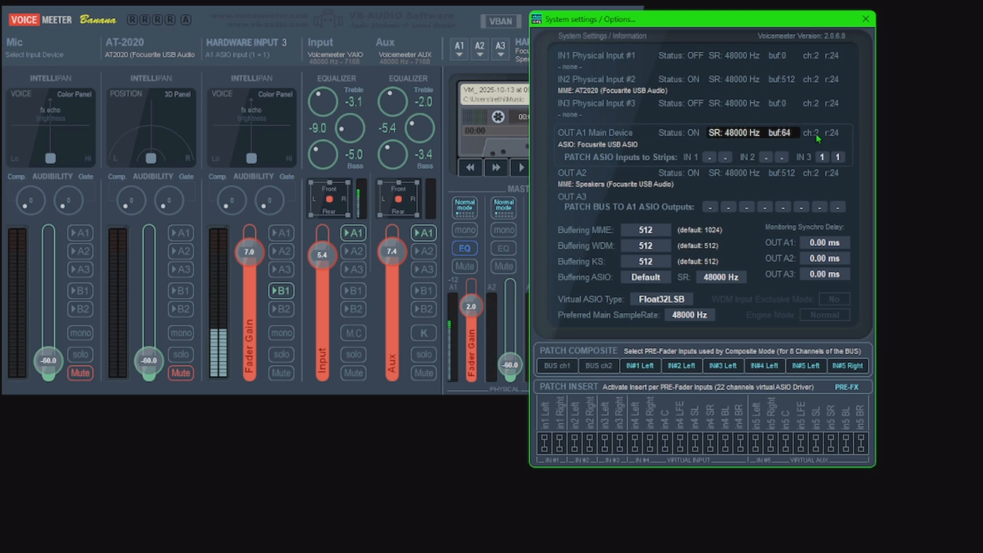
{"action": "left_click", "coordinate": [635, 237]}
{"action": "key", "text": "Return"}
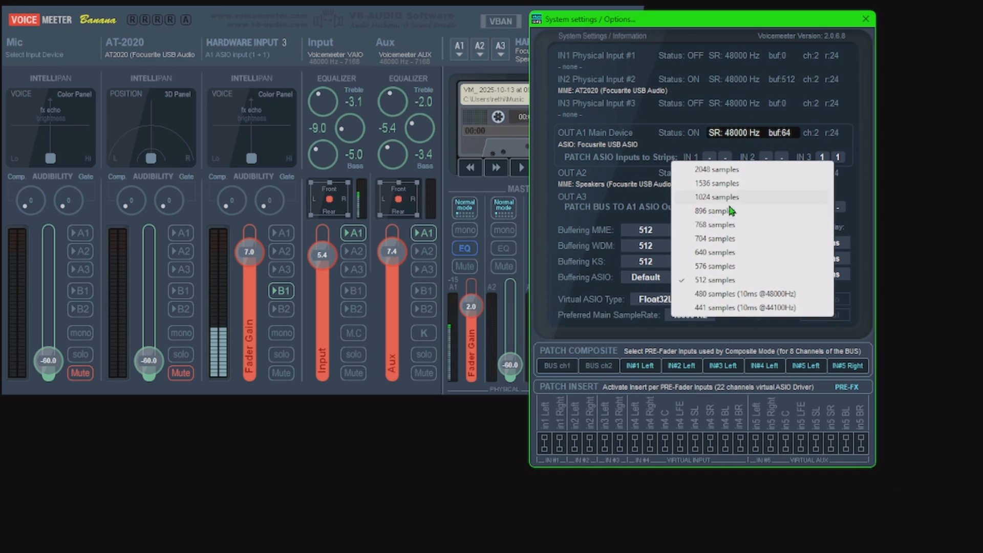
{"action": "left_click", "coordinate": [712, 279]}
{"action": "left_click", "coordinate": [659, 260]}
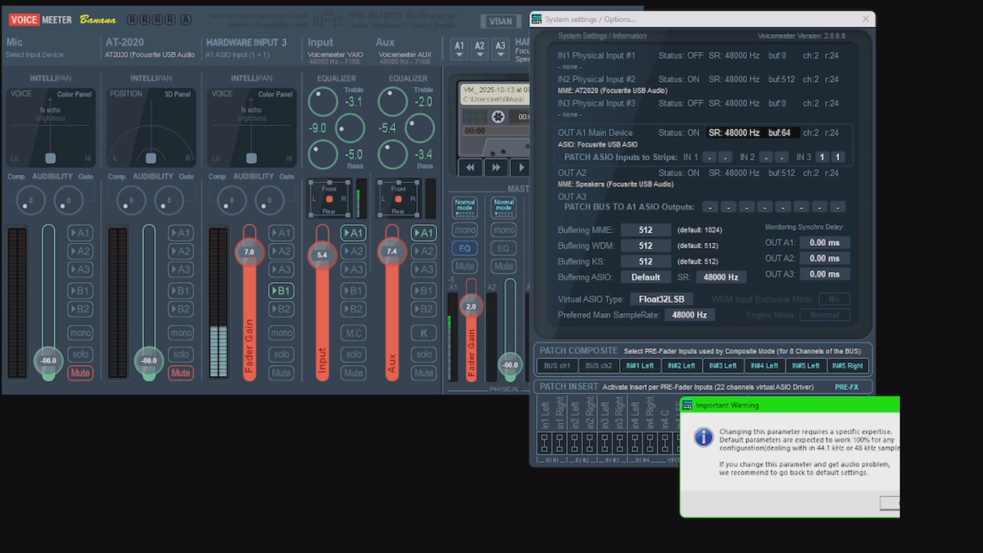
{"action": "key", "text": "Return"}
{"action": "left_click", "coordinate": [708, 225]}
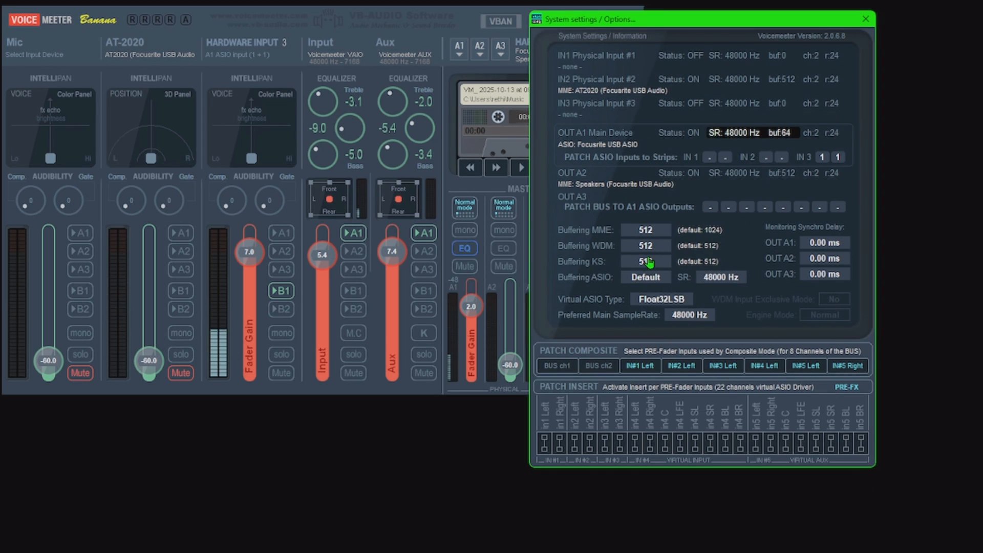
- Bring up the Scarlett 2i2 device settings from ASIO buffering and arrange them beside the system settings
{"action": "left_click", "coordinate": [657, 279]}
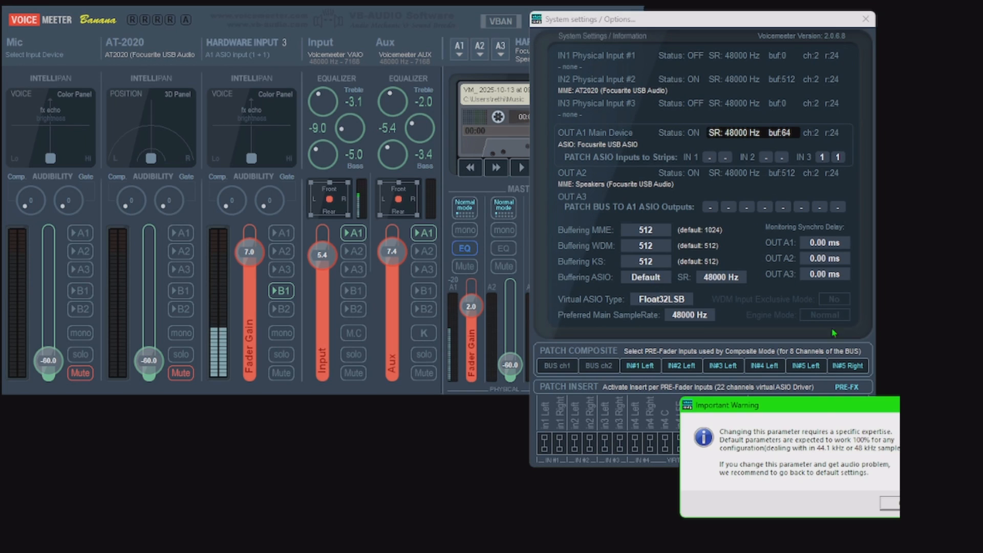
{"action": "left_click", "coordinate": [897, 508]}
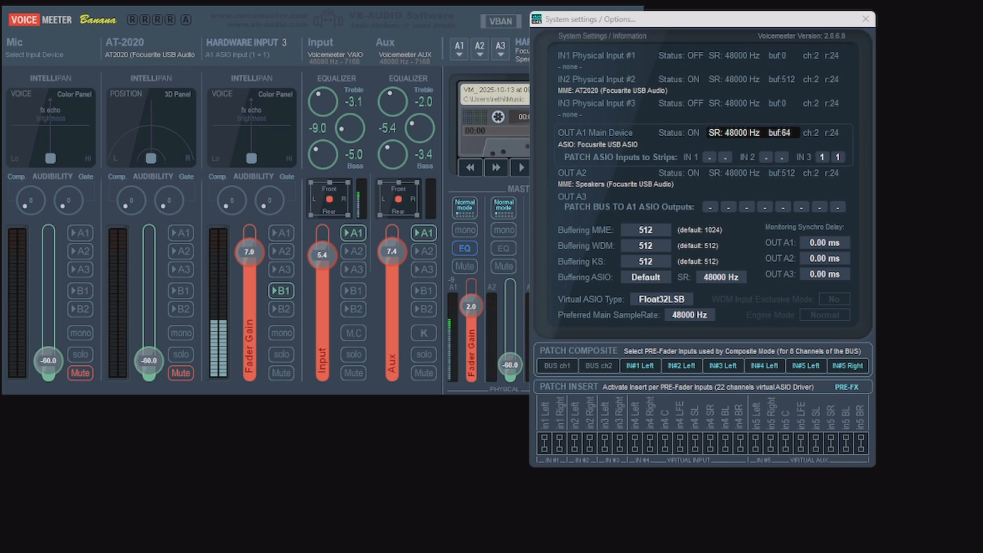
{"action": "left_click_drag", "start_coordinate": [500, 483], "coordinate": [438, 249]}
{"action": "left_click_drag", "start_coordinate": [694, 18], "coordinate": [855, 40]}
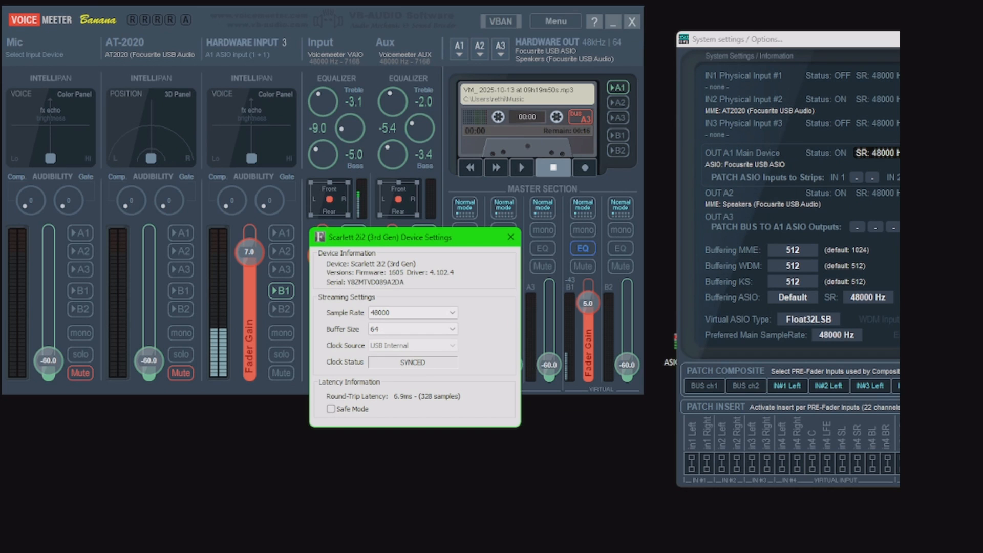
{"action": "left_click_drag", "start_coordinate": [893, 41], "coordinate": [661, 21]}
{"action": "left_click_drag", "start_coordinate": [407, 230], "coordinate": [439, 178]}
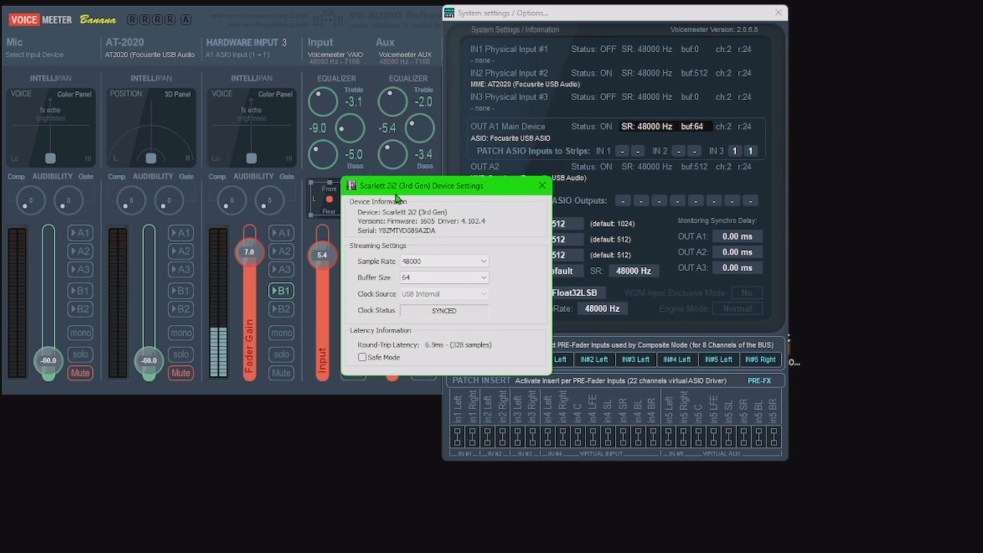
{"action": "left_click_drag", "start_coordinate": [380, 189], "coordinate": [193, 151]}
- Set the Scarlett 2i2 buffer size to 128 and move its window off the Hardware Input 3 strip
{"action": "left_click", "coordinate": [260, 241]}
{"action": "left_click", "coordinate": [259, 241]}
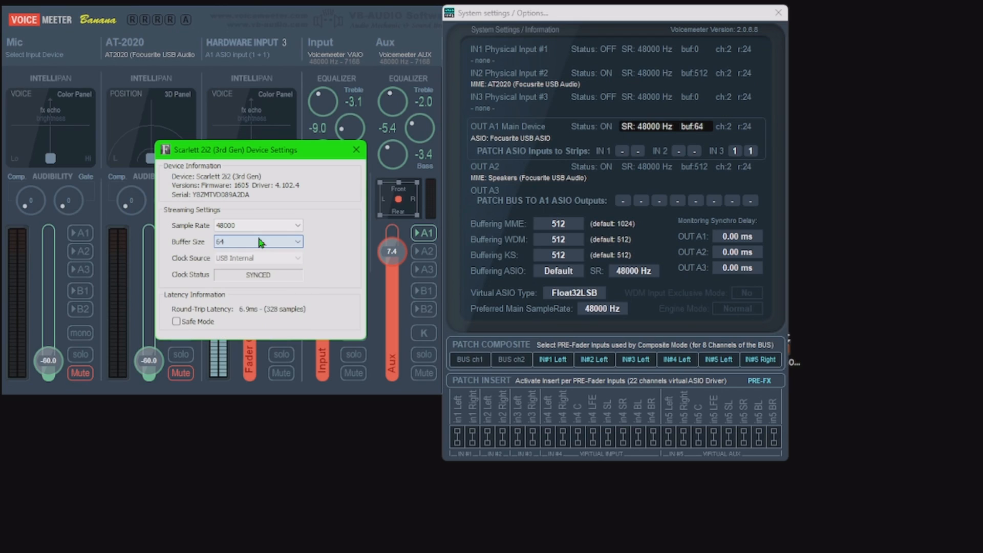
{"action": "left_click", "coordinate": [263, 242]}
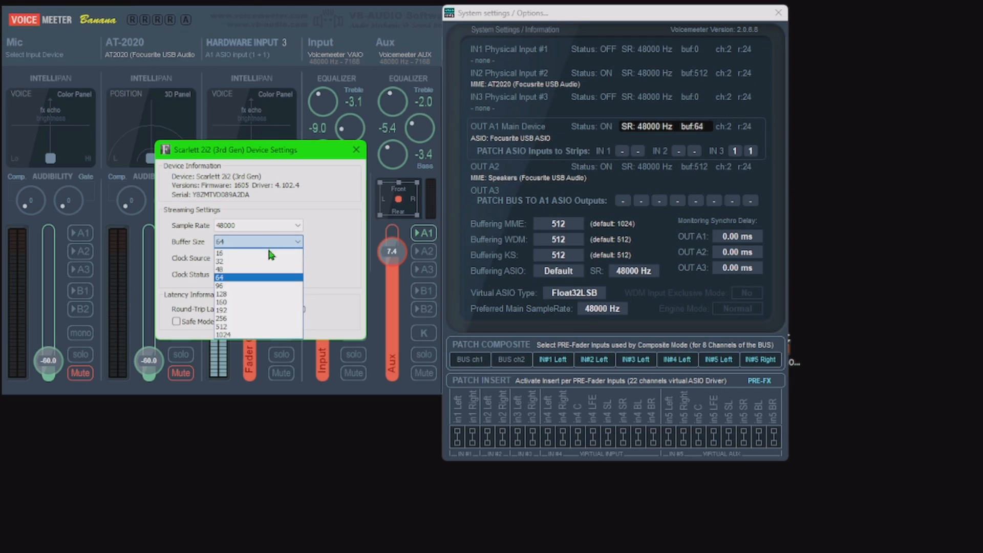
{"action": "left_click", "coordinate": [235, 294]}
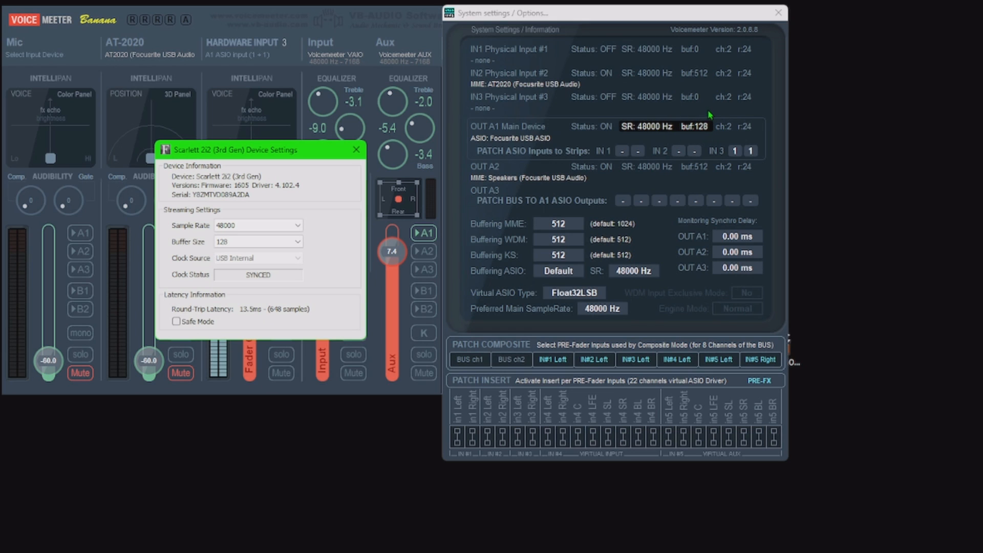
{"action": "left_click_drag", "start_coordinate": [275, 153], "coordinate": [452, 142]}
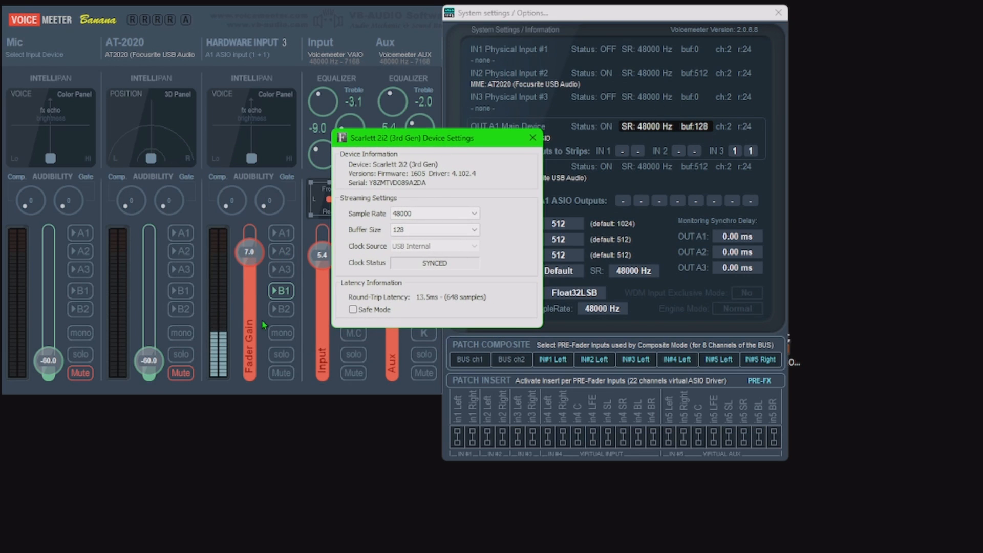
- Set the Scarlett 2i2 buffer size to 64 and close its device settings
{"action": "left_click_drag", "start_coordinate": [524, 141], "coordinate": [340, 110]}
{"action": "left_click", "coordinate": [266, 198]}
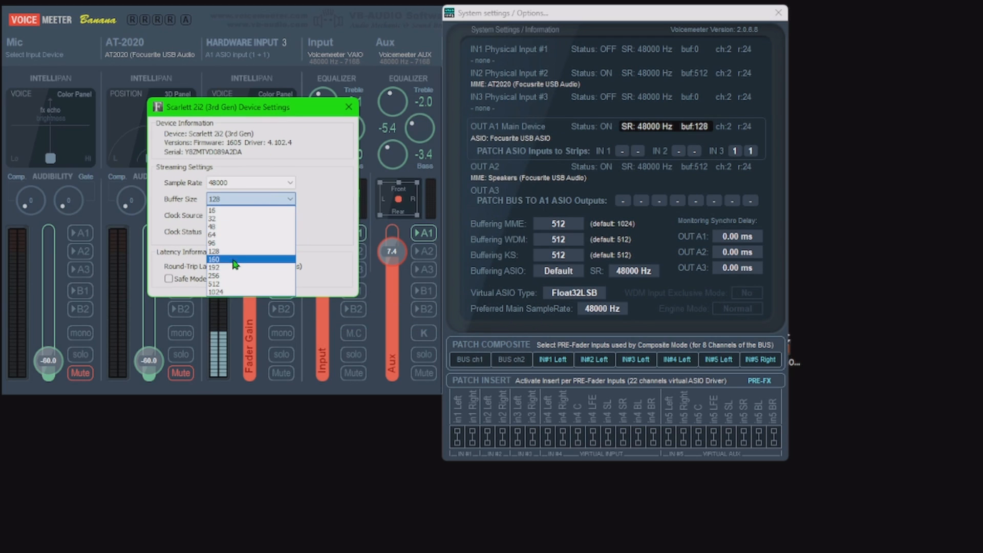
{"action": "left_click", "coordinate": [245, 235]}
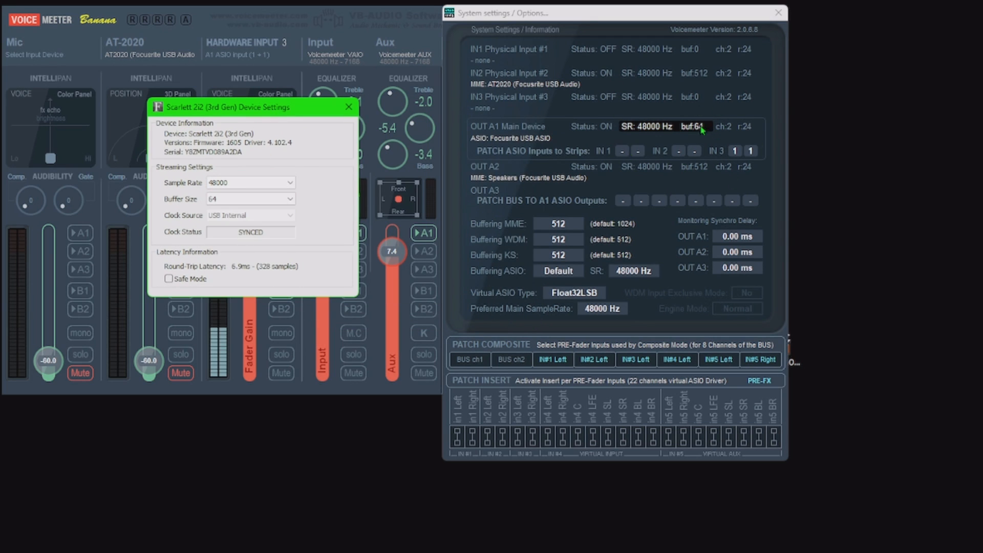
{"action": "left_click", "coordinate": [348, 107]}
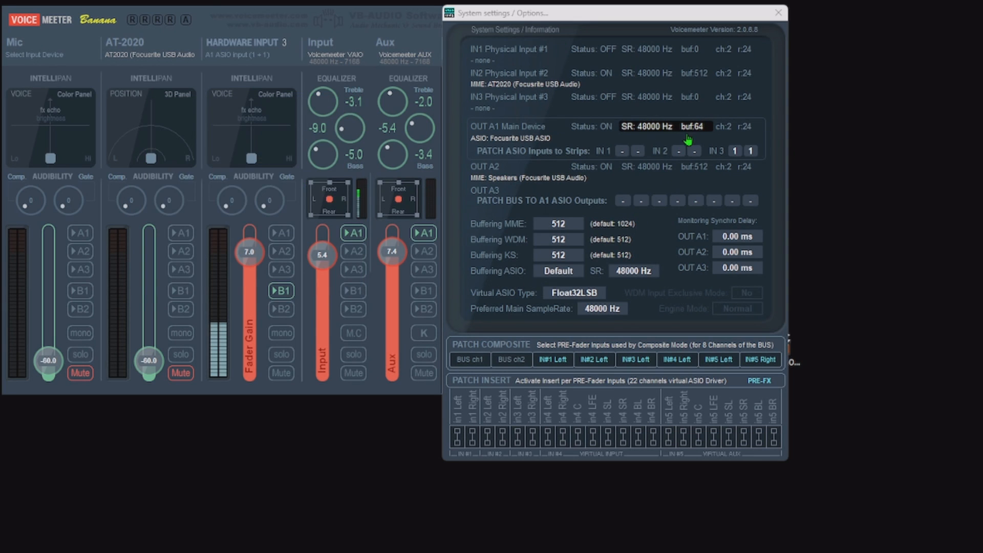
- Close the system settings and stack the Focusrite Control and ASIO4ALL desktop icons in a column beside the mixer
{"action": "left_click_drag", "start_coordinate": [622, 13], "coordinate": [399, 113]}
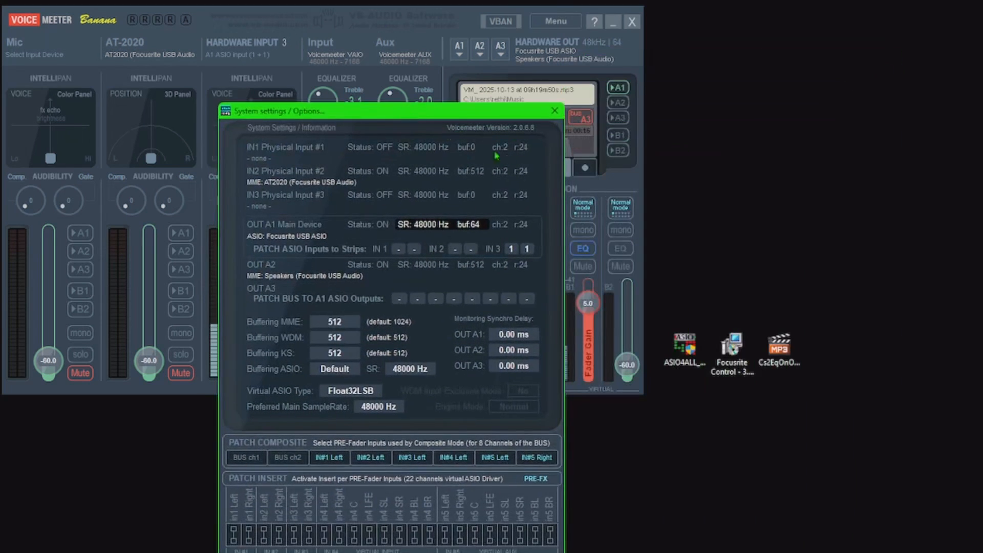
{"action": "left_click", "coordinate": [555, 111]}
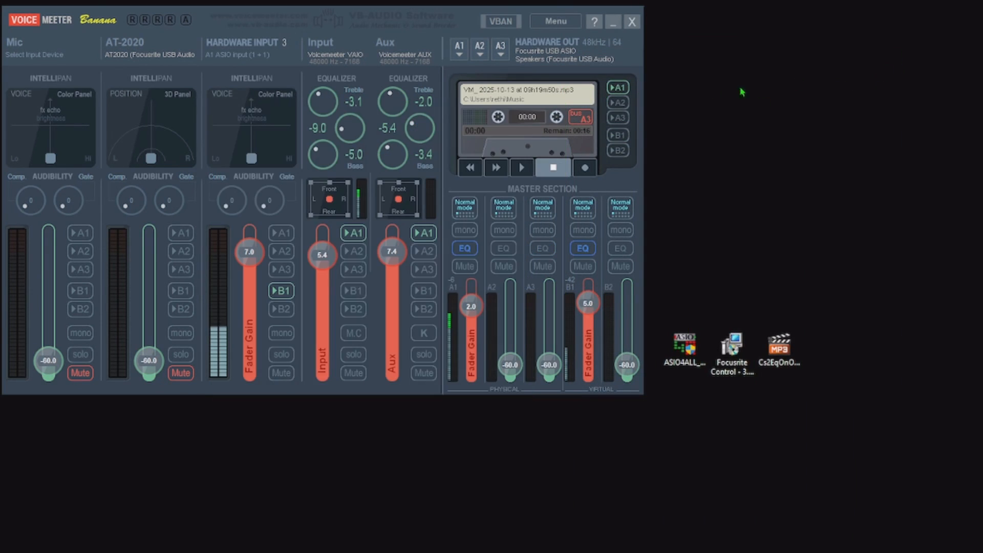
{"action": "left_click_drag", "start_coordinate": [733, 350], "coordinate": [737, 187]}
{"action": "left_click_drag", "start_coordinate": [685, 346], "coordinate": [733, 239]}
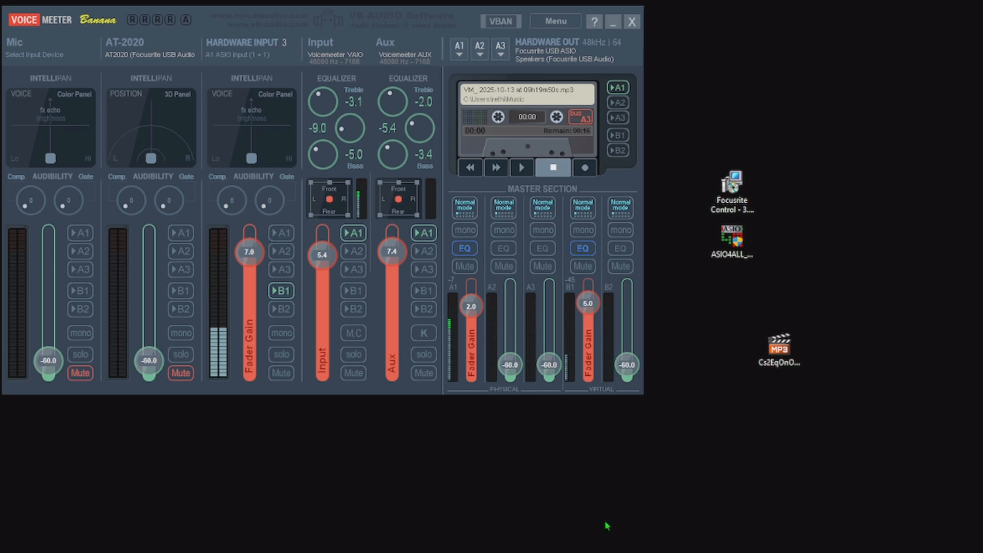
- Raise the B1 bus fader to 8.3 dB and route the Mic and AT-2020 strips to B1
{"action": "left_click", "coordinate": [673, 420]}
{"action": "mouse_move", "coordinate": [587, 305]}
{"action": "left_mouse_down"}
{"action": "mouse_move", "coordinate": [584, 325]}
{"action": "mouse_move", "coordinate": [582, 303]}
{"action": "left_mouse_up"}
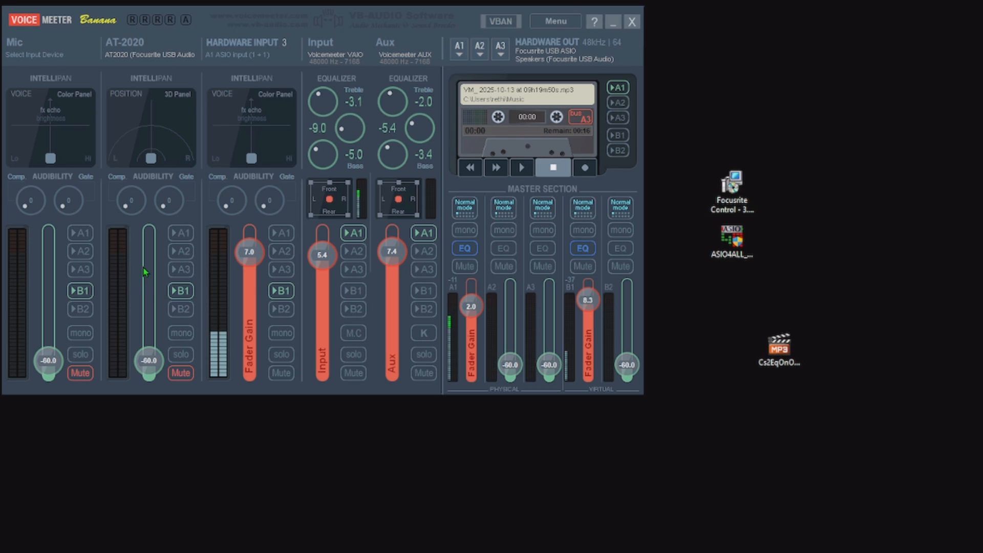
- Review the selectable input devices for Mic, AT-2020 and Hardware Input 3 without changing any assignment
{"action": "left_click", "coordinate": [15, 48]}
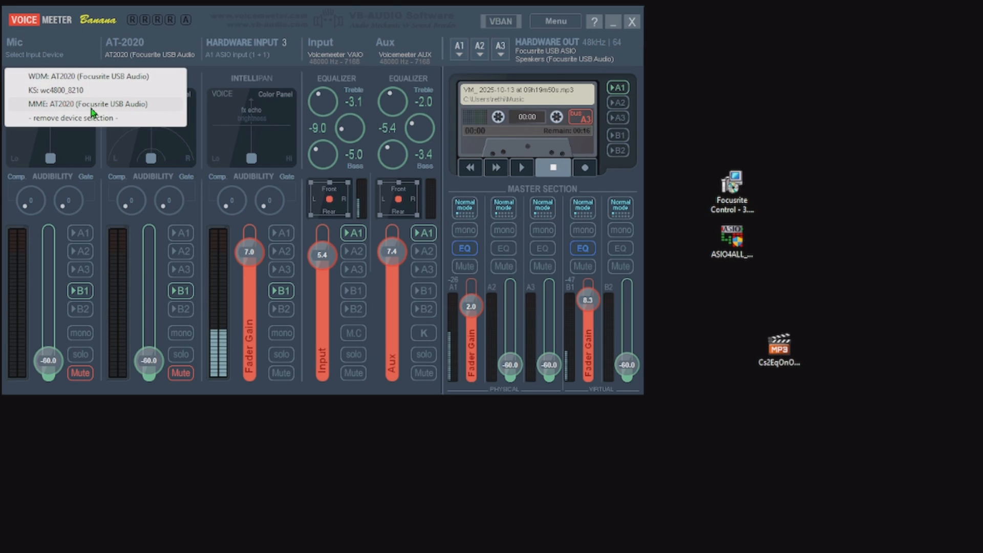
{"action": "left_click", "coordinate": [248, 13]}
{"action": "left_click", "coordinate": [148, 43]}
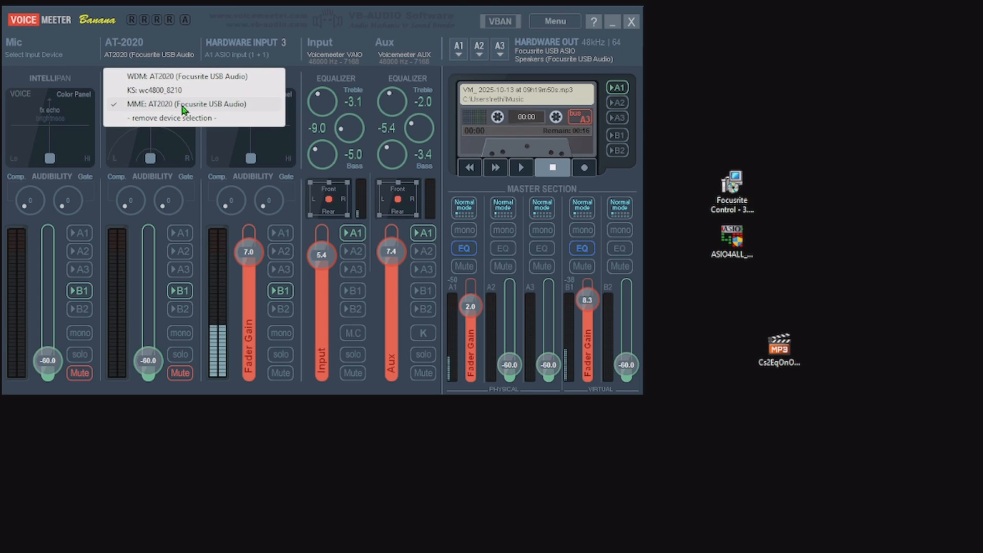
{"action": "left_click", "coordinate": [243, 60]}
{"action": "left_click", "coordinate": [246, 48]}
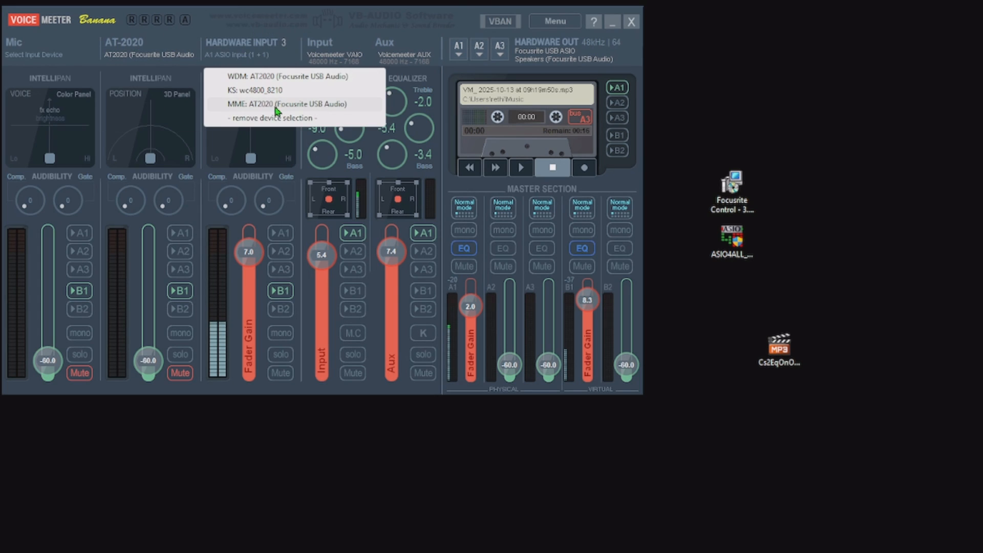
{"action": "left_click", "coordinate": [348, 14]}
- Turn off B1 routing on the Mic and AT-2020 strips and raise their faders to -10.1 dB and -7.7 dB
{"action": "left_click_drag", "start_coordinate": [49, 360], "coordinate": [50, 302]}
{"action": "left_click_drag", "start_coordinate": [147, 361], "coordinate": [146, 294]}
{"action": "left_click", "coordinate": [79, 293]}
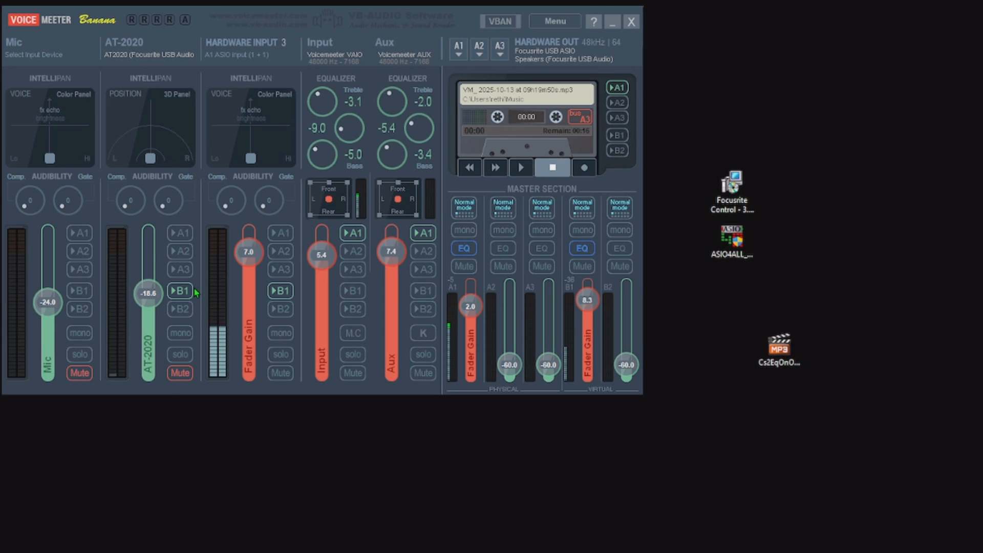
{"action": "left_click", "coordinate": [181, 291]}
{"action": "left_click_drag", "start_coordinate": [47, 302], "coordinate": [47, 279]}
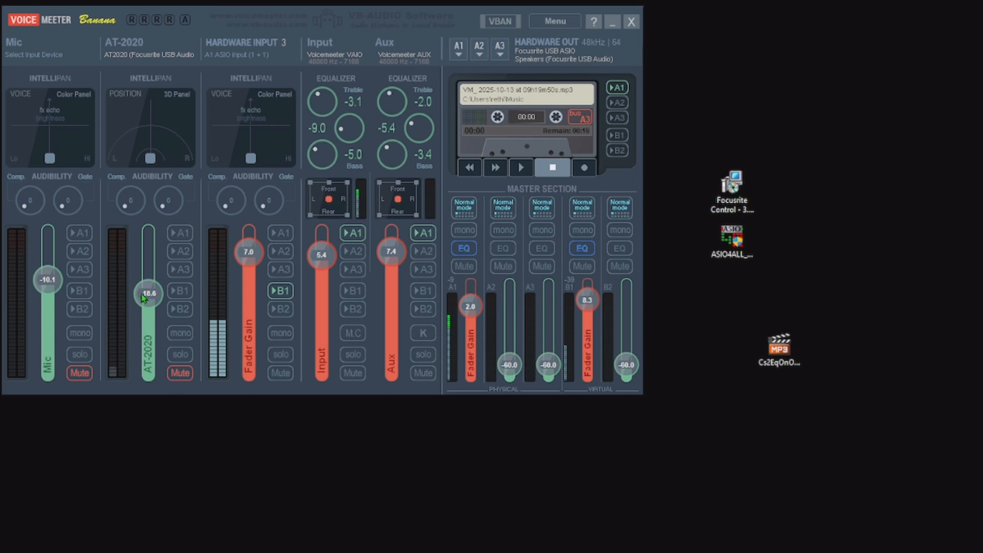
{"action": "left_click_drag", "start_coordinate": [147, 294], "coordinate": [148, 276]}
- Route the Mic and AT-2020 strips to B1 and unmute both
{"action": "left_click", "coordinate": [180, 291]}
{"action": "left_click", "coordinate": [79, 292]}
{"action": "left_click", "coordinate": [79, 373]}
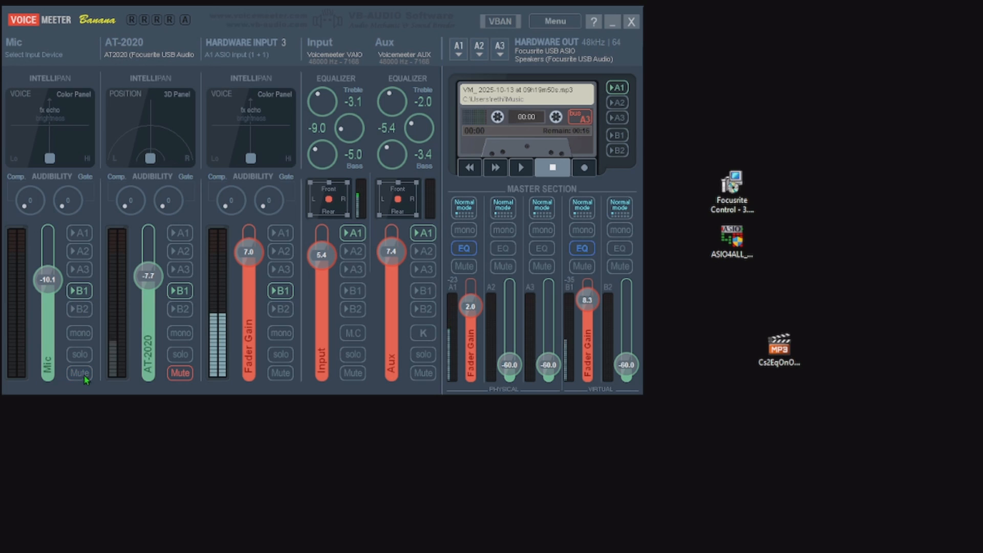
{"action": "left_click", "coordinate": [179, 372]}
- Lower the AT-2020 and Mic faders to -60.0 dB and mute both strips
{"action": "left_click_drag", "start_coordinate": [147, 283], "coordinate": [177, 369]}
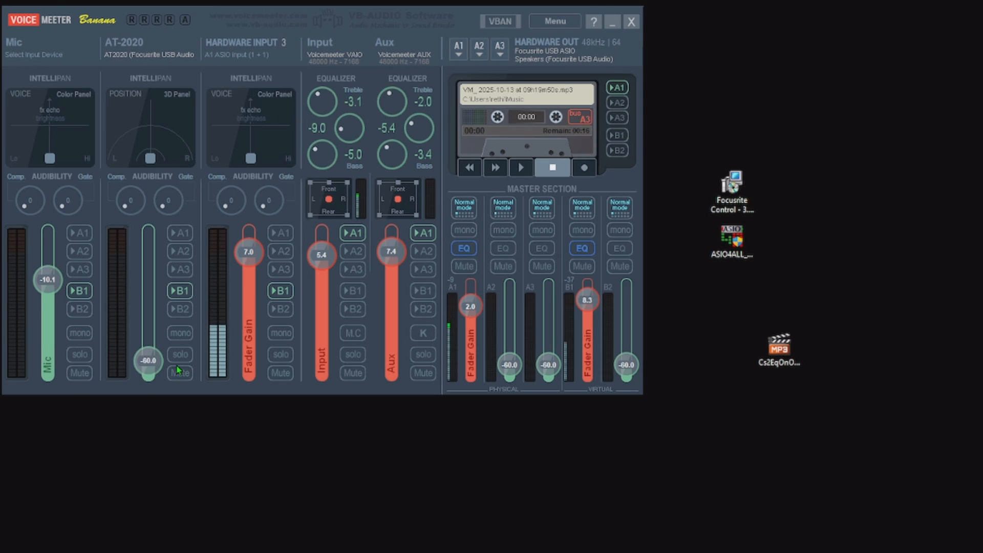
{"action": "left_click_drag", "start_coordinate": [47, 280], "coordinate": [48, 361]}
{"action": "left_click", "coordinate": [79, 373]}
- Lower the Hardware Input 3 fader to 1.5 dB and the B1 bus fader to 3.0 dB
{"action": "mouse_move", "coordinate": [251, 251]}
{"action": "left_mouse_down"}
{"action": "mouse_move", "coordinate": [248, 307]}
{"action": "mouse_move", "coordinate": [248, 256]}
{"action": "mouse_move", "coordinate": [247, 269]}
{"action": "left_mouse_up"}
{"action": "left_click_drag", "start_coordinate": [588, 307], "coordinate": [590, 312]}
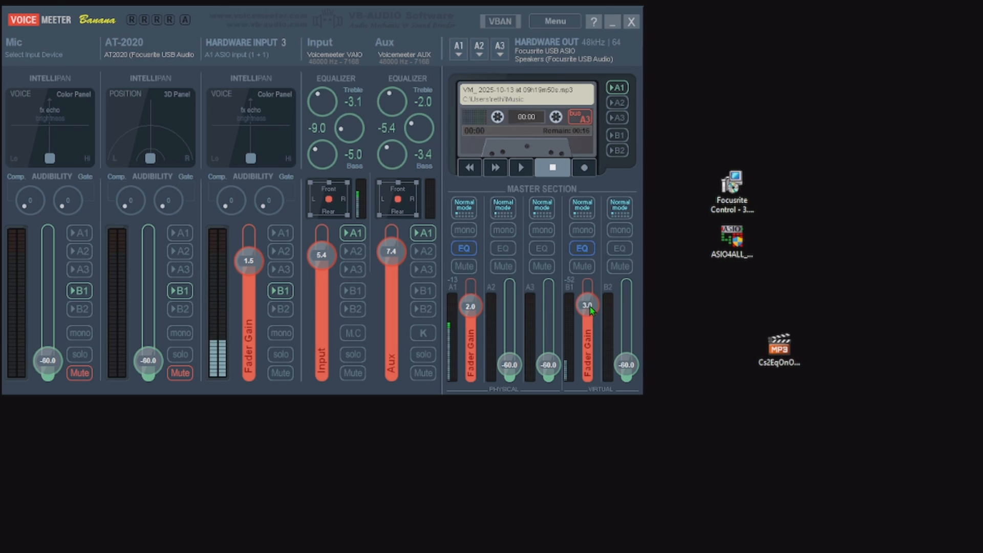
{"action": "mouse_move", "coordinate": [249, 262]}
{"action": "left_mouse_down"}
{"action": "mouse_move", "coordinate": [260, 249]}
{"action": "mouse_move", "coordinate": [259, 261]}
{"action": "left_mouse_up"}
- Open the B1 bus equalizer, place its window over the mixer and copy all of its settings
{"action": "right_click", "coordinate": [582, 248]}
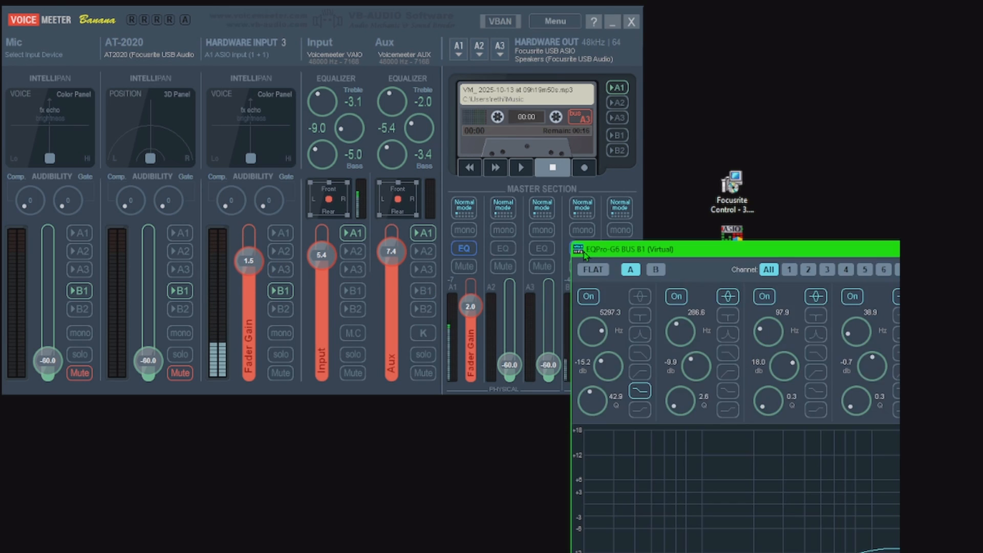
{"action": "left_click_drag", "start_coordinate": [781, 246], "coordinate": [375, 129]}
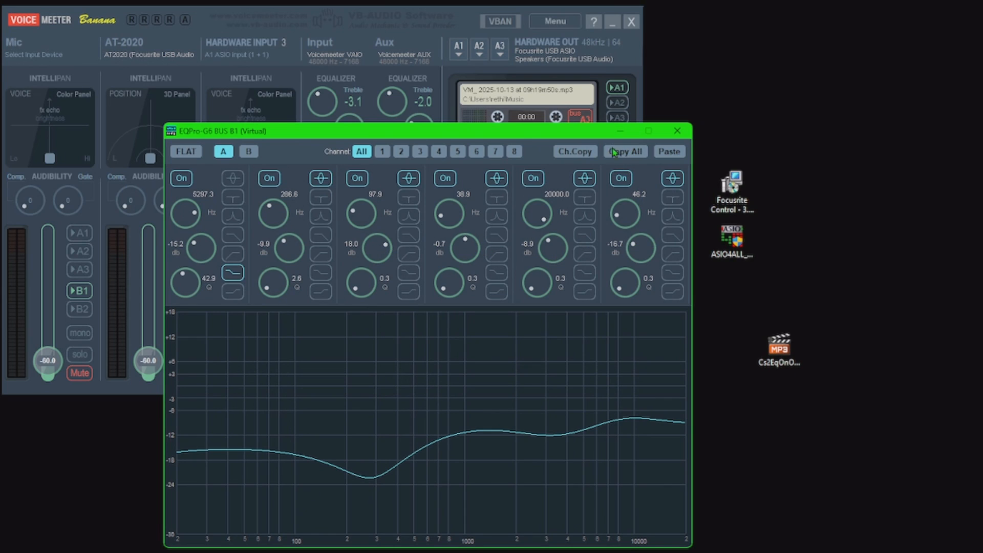
- Flatten the B1 equalizer, try gains of -14.3, -10.4, -4.8 and 2.9 dB on bands 1, 3, 4 and 6, and paste the copied settings back
{"action": "left_click", "coordinate": [188, 151]}
{"action": "left_click_drag", "start_coordinate": [209, 251], "coordinate": [211, 328]}
{"action": "left_click_drag", "start_coordinate": [376, 251], "coordinate": [382, 314]}
{"action": "left_click_drag", "start_coordinate": [464, 254], "coordinate": [464, 281]}
{"action": "left_click_drag", "start_coordinate": [644, 245], "coordinate": [634, 232]}
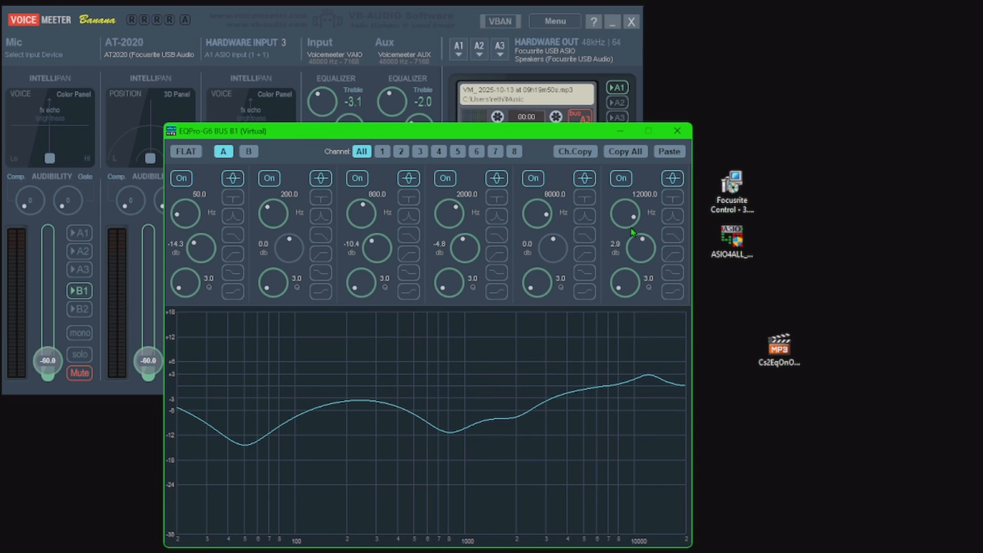
{"action": "left_click", "coordinate": [681, 153]}
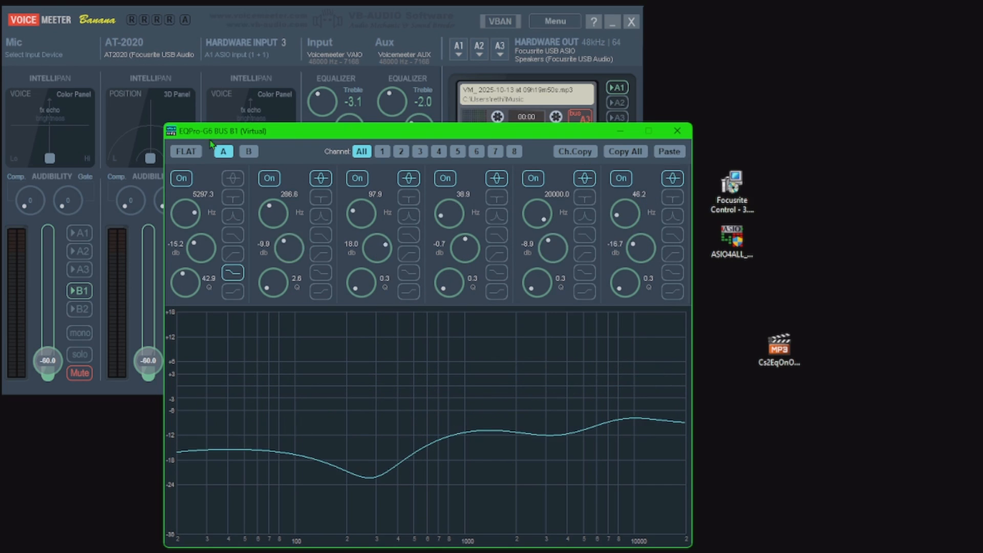
- Save the B1 equalizer settings over EqB1.xml in the Music folder and close the equalizer
{"action": "left_click", "coordinate": [173, 134]}
{"action": "left_click", "coordinate": [213, 248]}
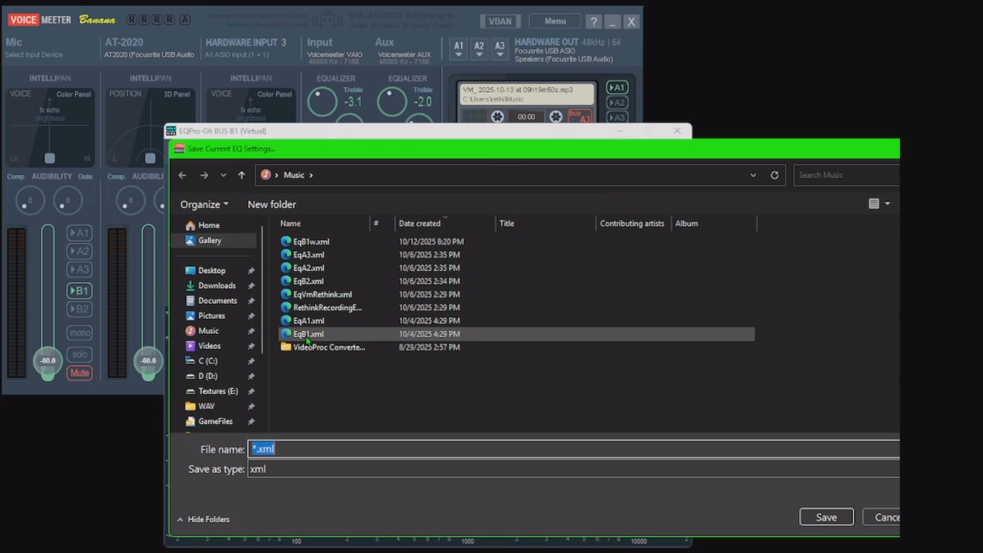
{"action": "left_click", "coordinate": [308, 338]}
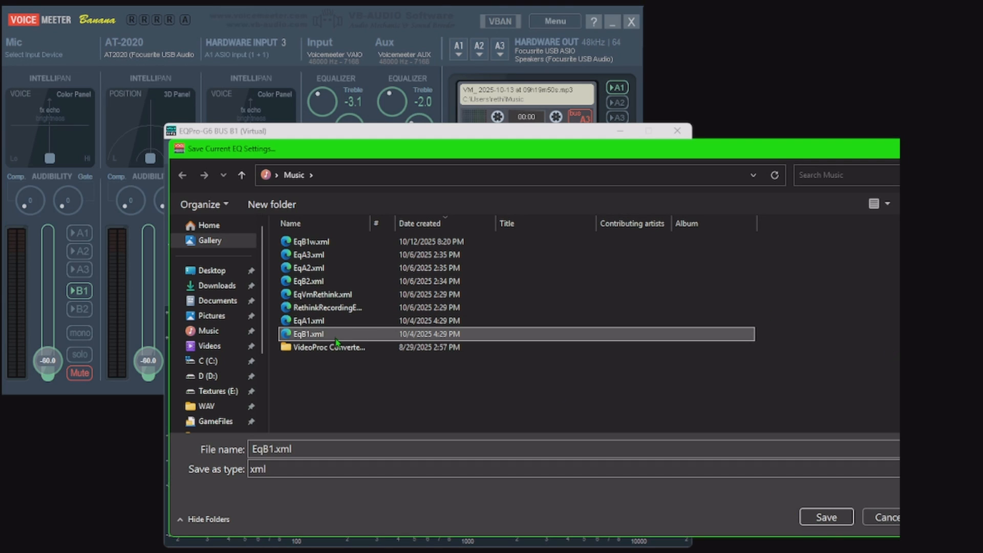
{"action": "left_click", "coordinate": [807, 519]}
{"action": "left_click", "coordinate": [797, 489]}
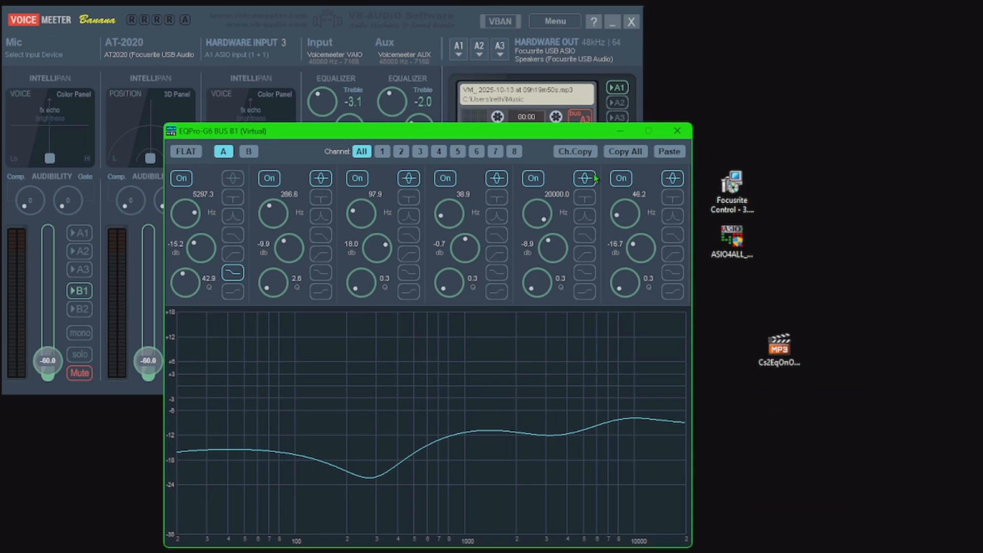
{"action": "left_click", "coordinate": [678, 130]}
- Open the A1 bus equalizer and set band 3 gain to 15.8 dB and band 2 gain to -13.8 dB
{"action": "left_click", "coordinate": [476, 253]}
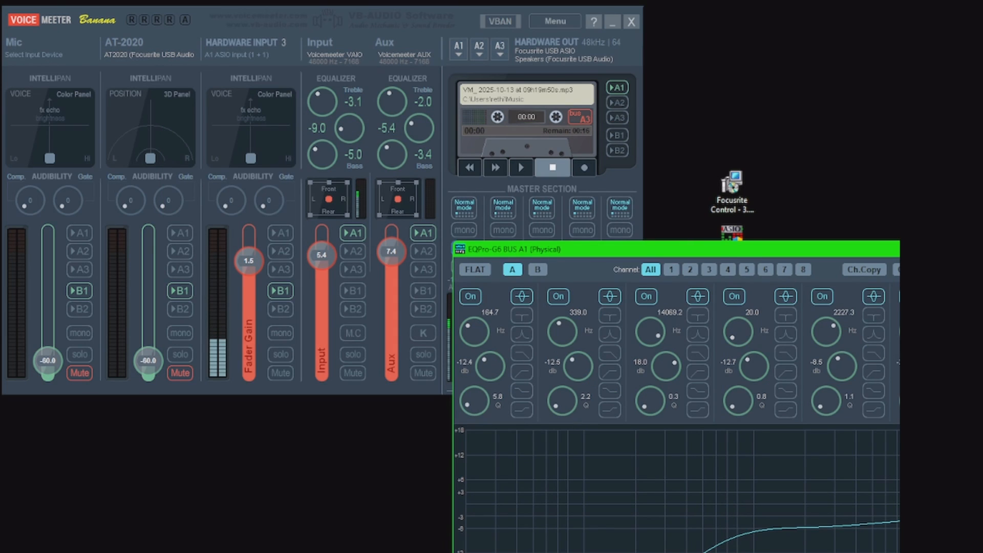
{"action": "left_click_drag", "start_coordinate": [667, 378], "coordinate": [671, 387]}
{"action": "left_click_drag", "start_coordinate": [579, 361], "coordinate": [573, 334]}
- Lower the Hardware Input 3 fader to -0.8 dB, the Aux fader to -60.0 dB and the virtual Input fader to 1.2 dB
{"action": "left_click_drag", "start_coordinate": [249, 261], "coordinate": [251, 266]}
{"action": "left_click_drag", "start_coordinate": [391, 251], "coordinate": [411, 399]}
{"action": "left_click_drag", "start_coordinate": [324, 262], "coordinate": [324, 269]}
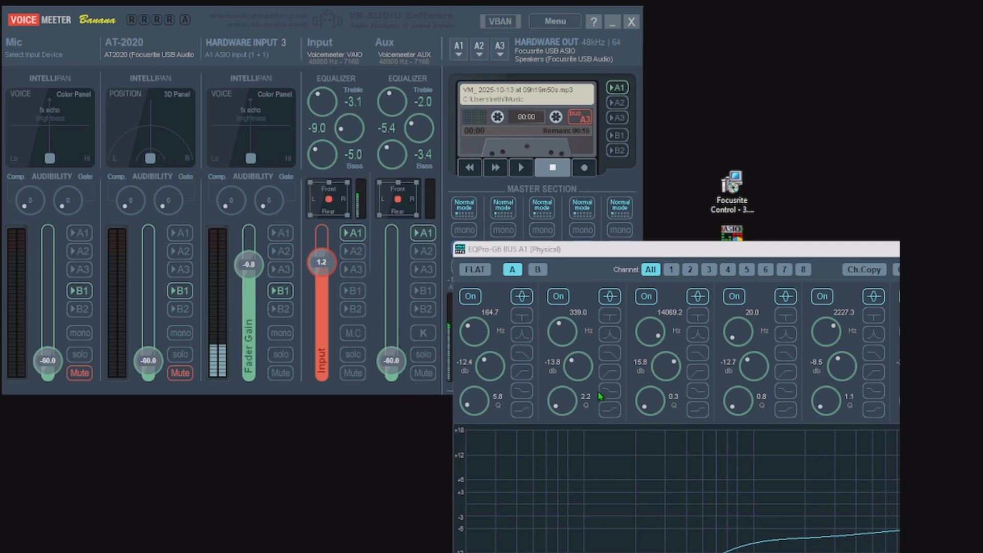
- Adjust band 2 gain in the A1 equalizer and paste the copied B1 settings over it
{"action": "left_click_drag", "start_coordinate": [585, 367], "coordinate": [716, 303]}
{"action": "left_click", "coordinate": [914, 270]}
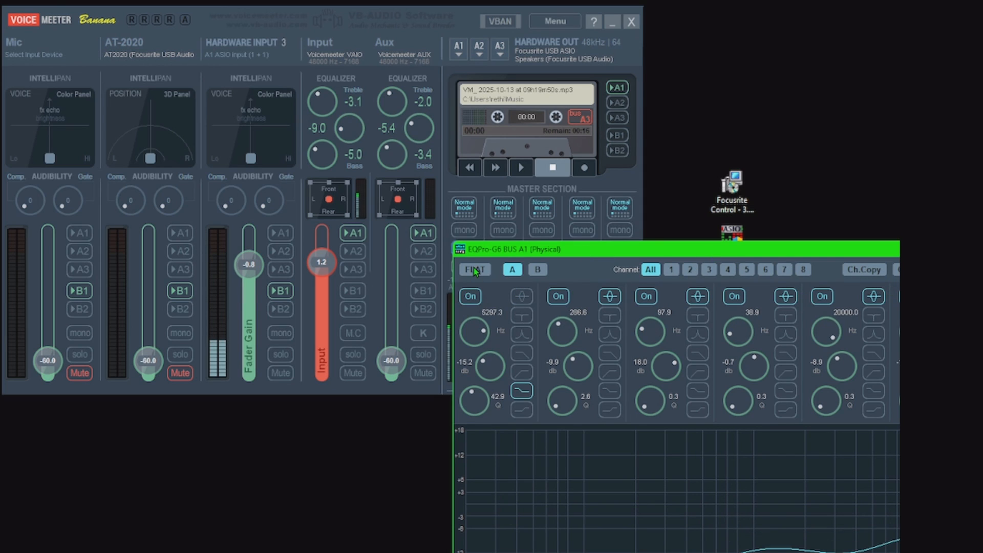
- Load the EqA1.xml settings from the Music folder into the A1 equalizer
{"action": "left_click", "coordinate": [468, 255]}
{"action": "left_click", "coordinate": [510, 361]}
{"action": "left_click", "coordinate": [600, 440]}
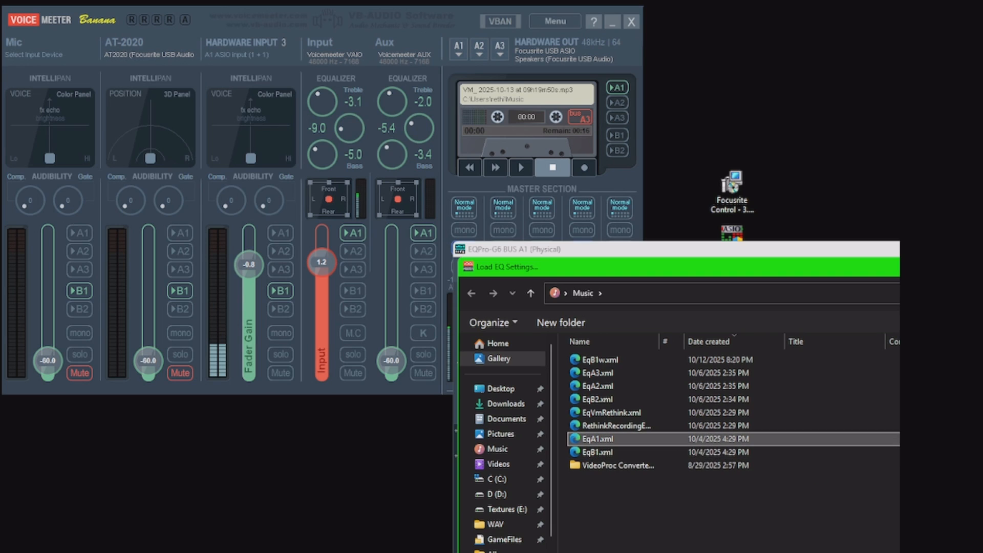
{"action": "double_click", "coordinate": [598, 438]}
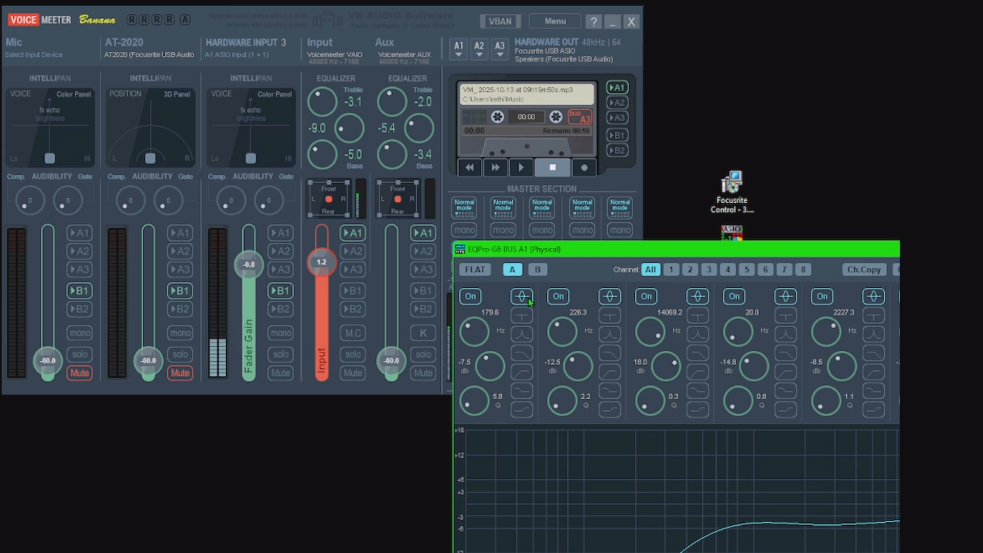
- Try other filter shapes on bands 1 and 2 of the A1 equalizer and return both to the bell shape
{"action": "left_click", "coordinate": [609, 316]}
{"action": "left_click", "coordinate": [609, 372]}
{"action": "left_click", "coordinate": [522, 354]}
{"action": "left_click", "coordinate": [518, 300]}
{"action": "left_click", "coordinate": [609, 296]}
- Save the A1 equalizer settings over EqA1.xml in the Music folder and close the equalizer
{"action": "left_click", "coordinate": [460, 250]}
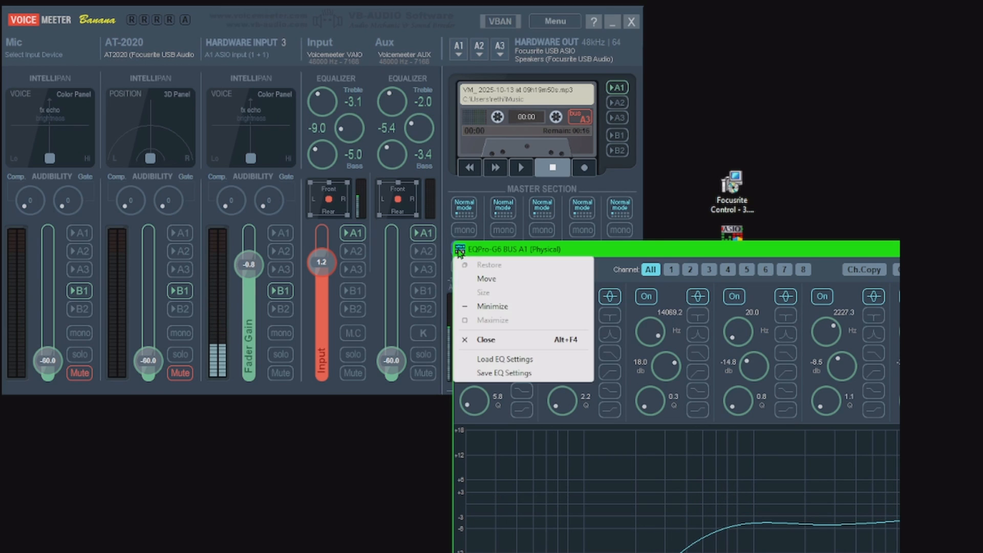
{"action": "left_click", "coordinate": [505, 373]}
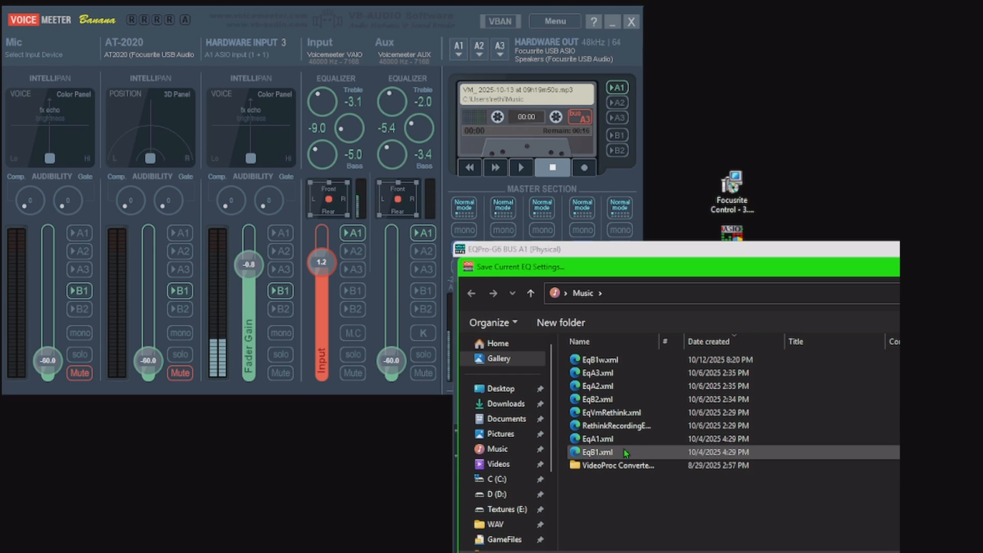
{"action": "left_click", "coordinate": [599, 438]}
{"action": "key", "text": "Return"}
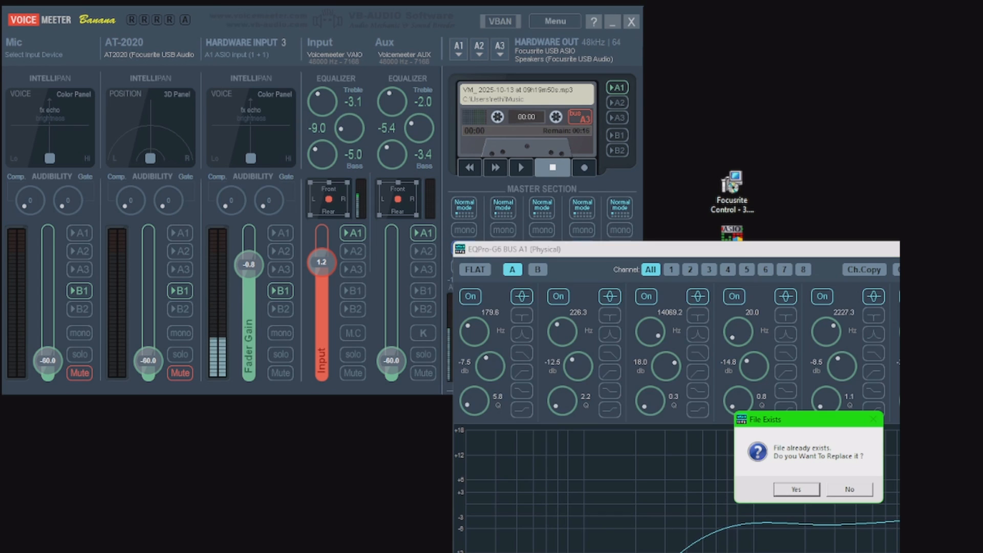
{"action": "left_click", "coordinate": [802, 490]}
{"action": "key", "text": "alt+F4"}
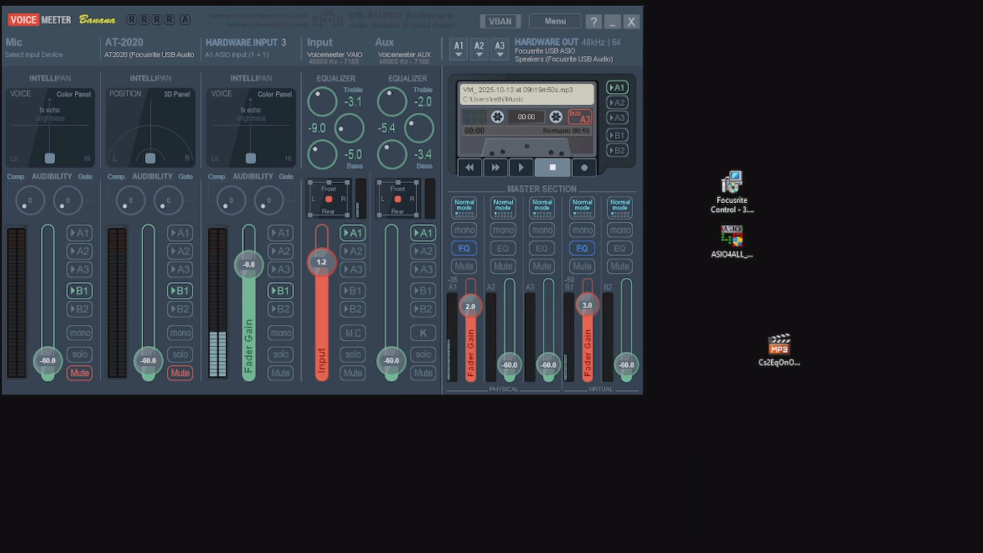
{"action": "left_click", "coordinate": [563, 21]}
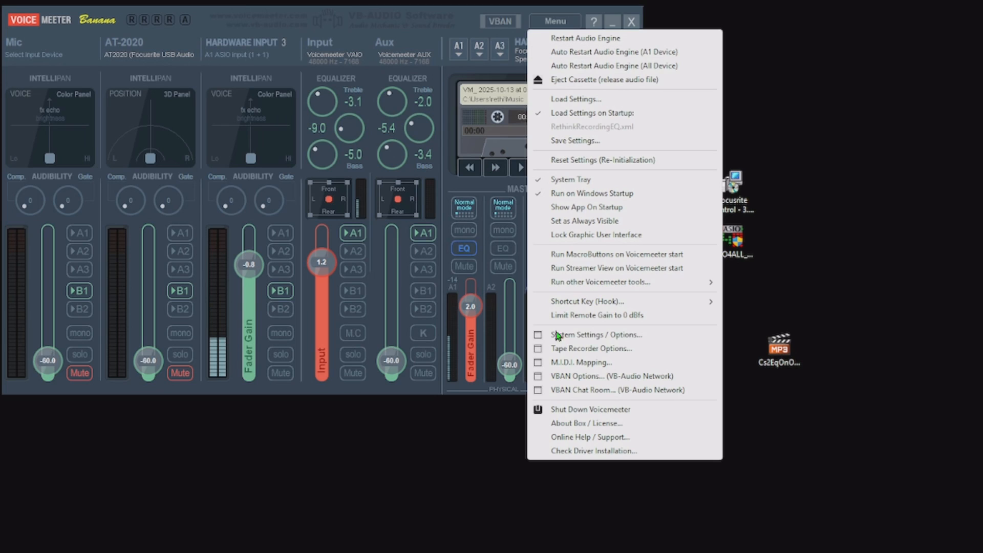
{"action": "left_click", "coordinate": [582, 349]}
{"action": "key", "text": "Escape"}
- Save the complete Voicemeeter settings over RethinkRecordingEQ.xml in the Music folder, replacing the existing file
{"action": "left_click", "coordinate": [563, 25]}
{"action": "left_click", "coordinate": [566, 140]}
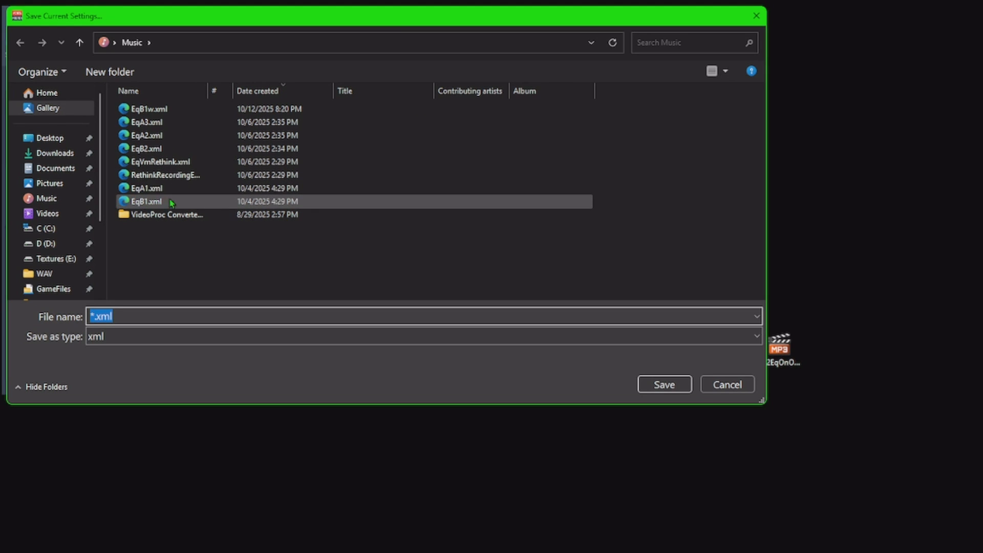
{"action": "left_click", "coordinate": [186, 180]}
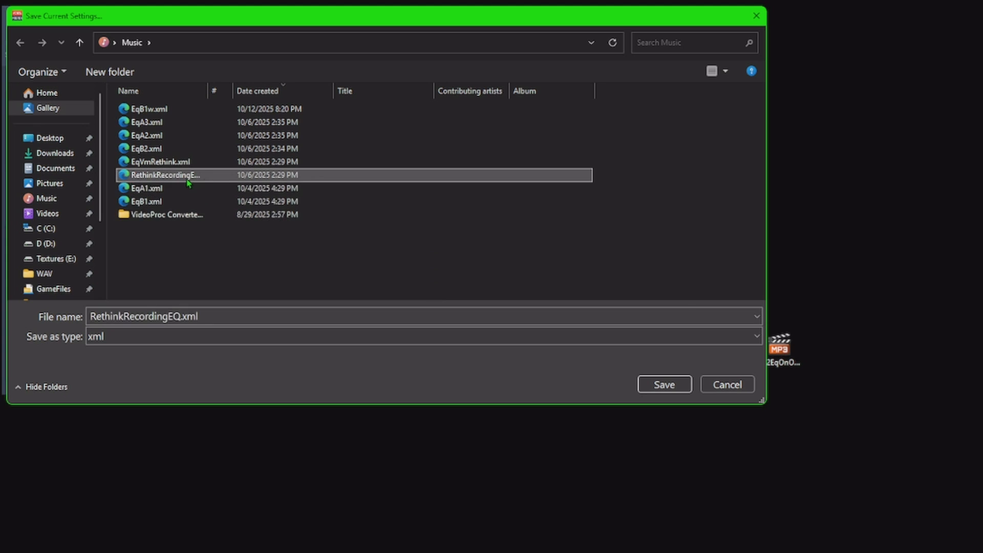
{"action": "key", "text": "Return"}
{"action": "left_click", "coordinate": [794, 489]}
- Set the Hardware Input 3 fader to 5.4 dB, the virtual Input fader to 4.3 dB and the Aux fader to 0.4 dB
{"action": "mouse_move", "coordinate": [321, 267]}
{"action": "left_mouse_down"}
{"action": "mouse_move", "coordinate": [344, 300]}
{"action": "mouse_move", "coordinate": [323, 274]}
{"action": "left_mouse_up"}
{"action": "left_click_drag", "start_coordinate": [400, 365], "coordinate": [394, 263]}
{"action": "left_click_drag", "start_coordinate": [255, 264], "coordinate": [262, 271]}
{"action": "left_click_drag", "start_coordinate": [322, 276], "coordinate": [328, 264]}
{"action": "left_click_drag", "start_coordinate": [253, 278], "coordinate": [254, 261]}
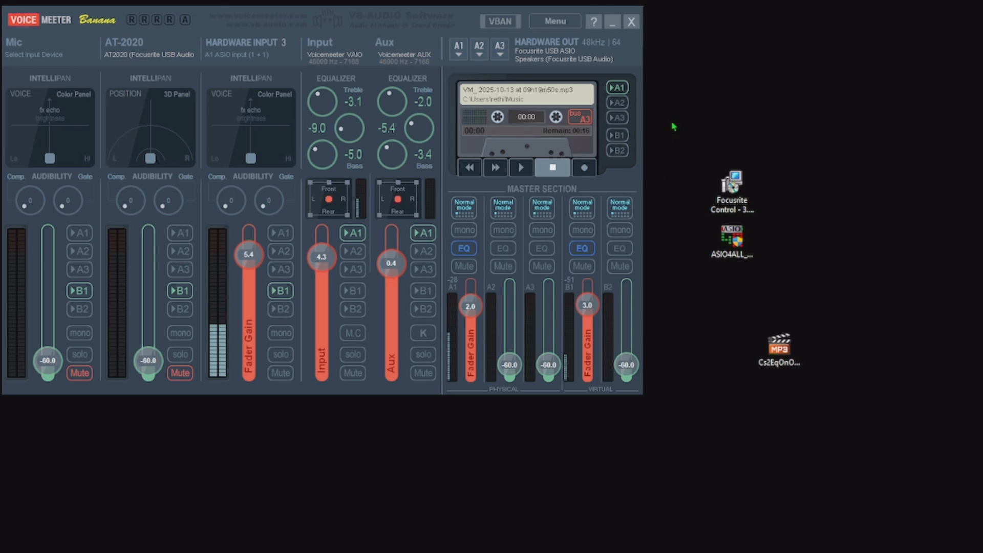
{"action": "left_click", "coordinate": [561, 23]}
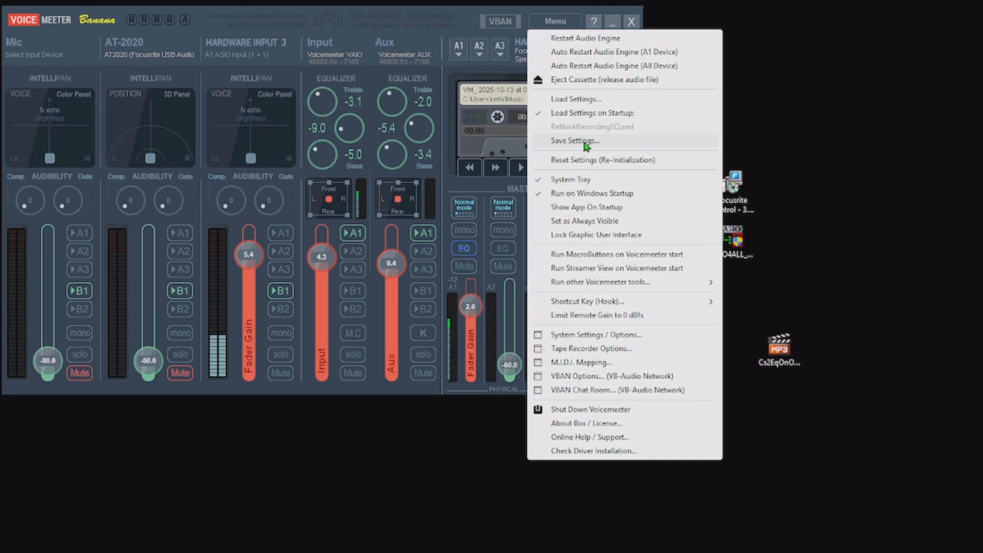
{"action": "left_click", "coordinate": [568, 24]}
{"action": "left_click", "coordinate": [579, 112]}
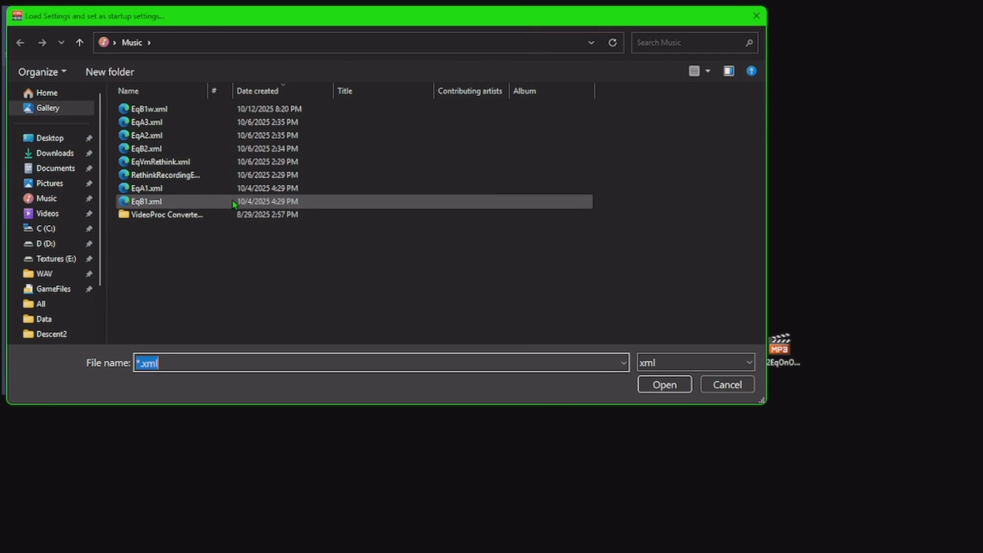
{"action": "left_click", "coordinate": [726, 381]}
- Save the current mixer settings over RethinkRecordingEQ.xml in the Music folder
{"action": "left_click", "coordinate": [551, 20]}
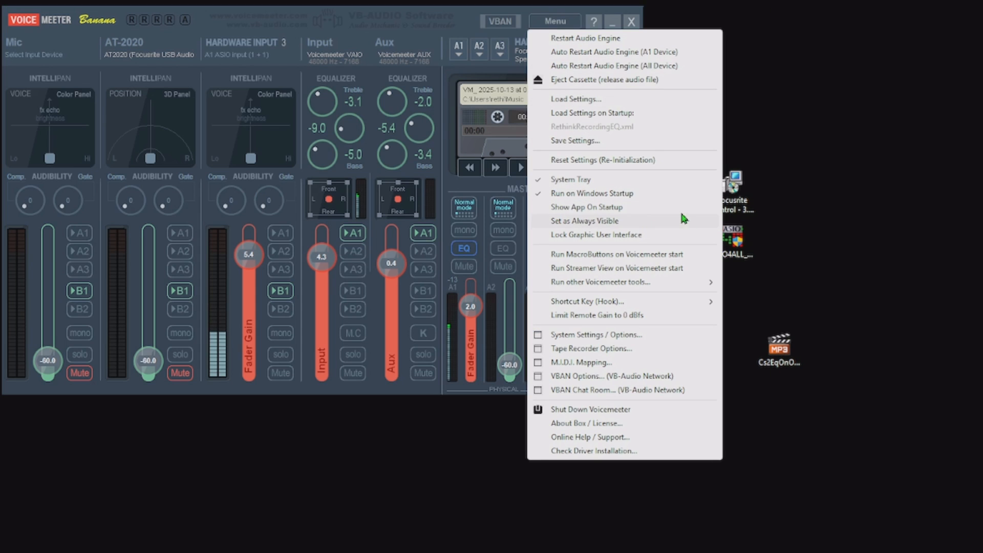
{"action": "left_click", "coordinate": [574, 141]}
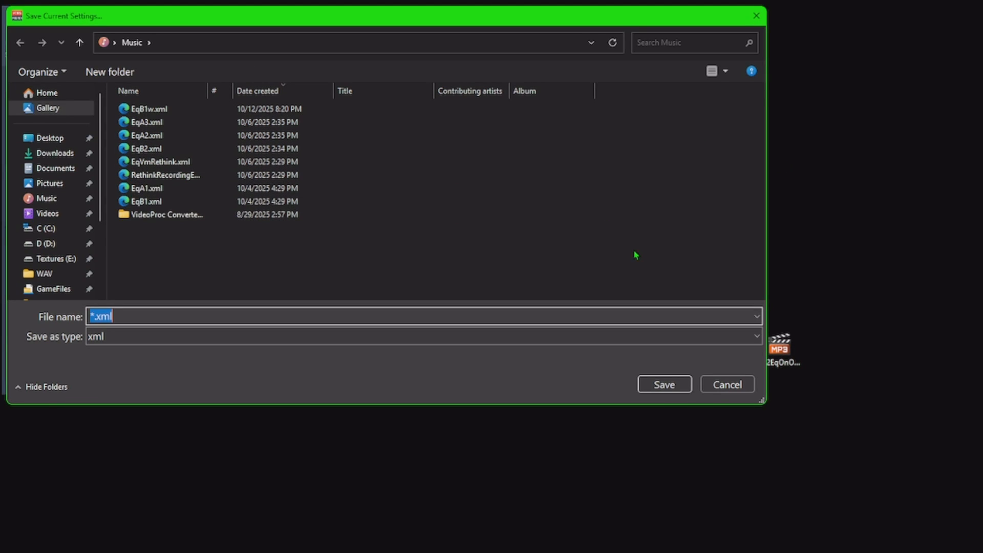
{"action": "left_click", "coordinate": [181, 175]}
{"action": "left_click", "coordinate": [664, 385]}
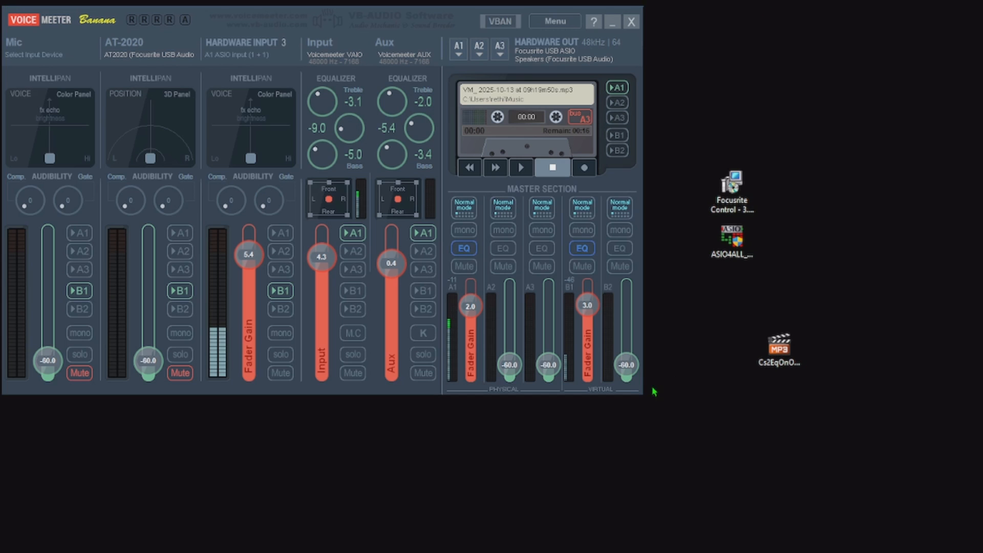
{"action": "left_click", "coordinate": [777, 487]}
- Load RethinkRecordingEQ.xml from the Music folder and set it as the settings file used at startup
{"action": "left_click", "coordinate": [550, 23]}
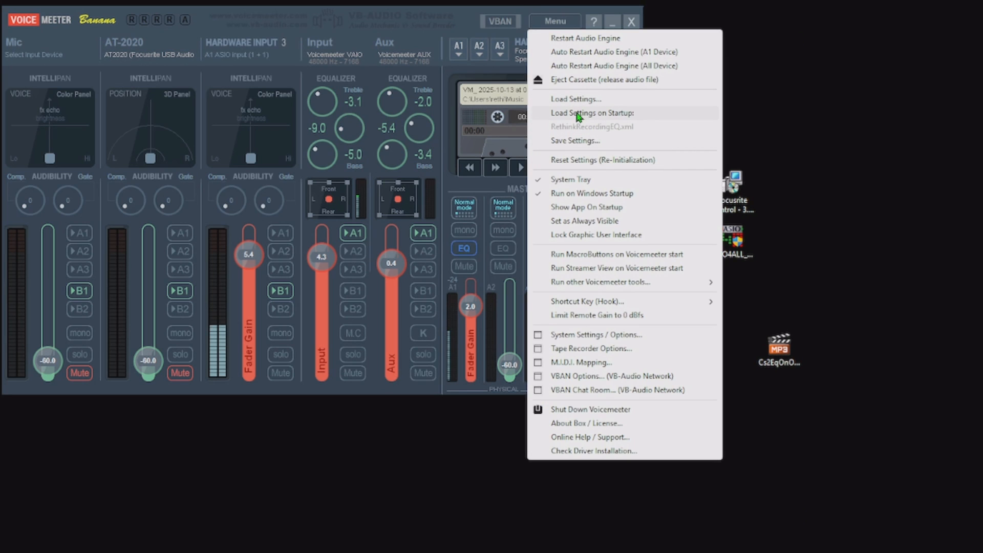
{"action": "left_click", "coordinate": [606, 113]}
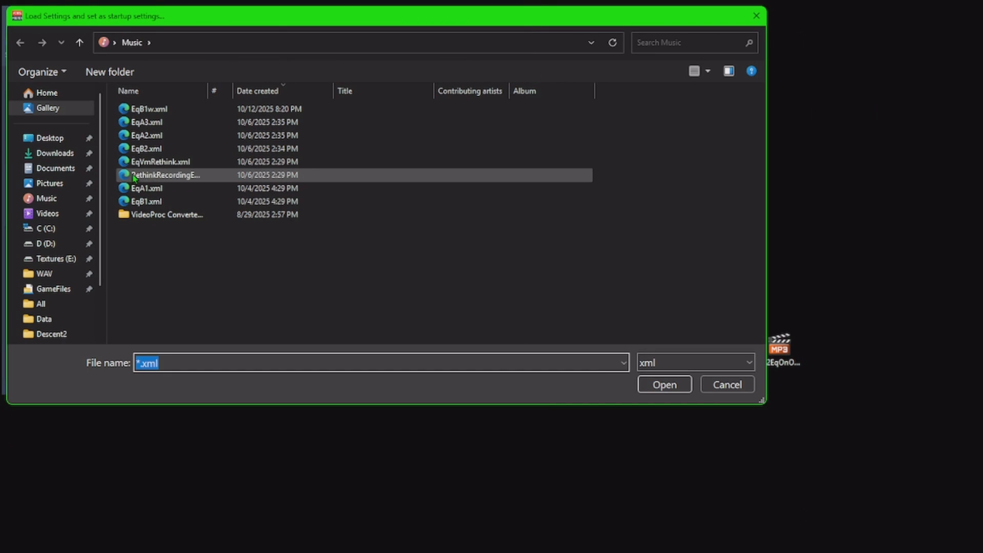
{"action": "left_click", "coordinate": [195, 177]}
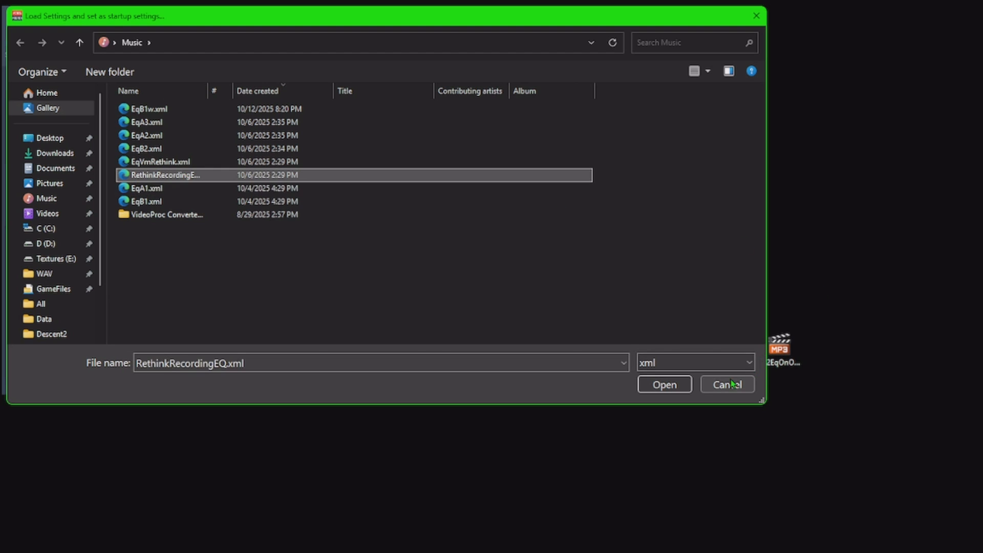
{"action": "left_click", "coordinate": [665, 384]}
- Check which settings file is enabled for loading at startup, moving the Windows Settings window out of the way
{"action": "left_click", "coordinate": [555, 21]}
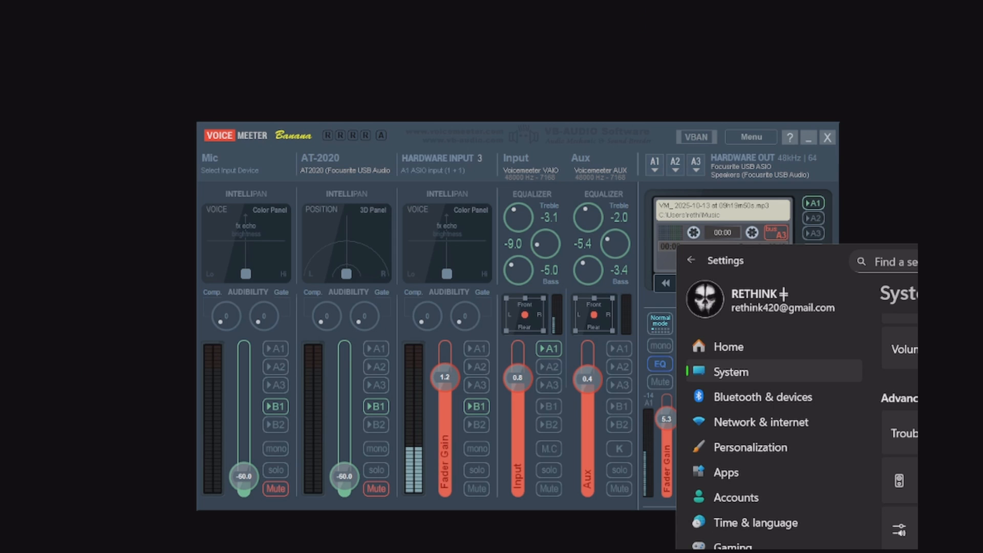
{"action": "left_click_drag", "start_coordinate": [937, 256], "coordinate": [982, 321]}
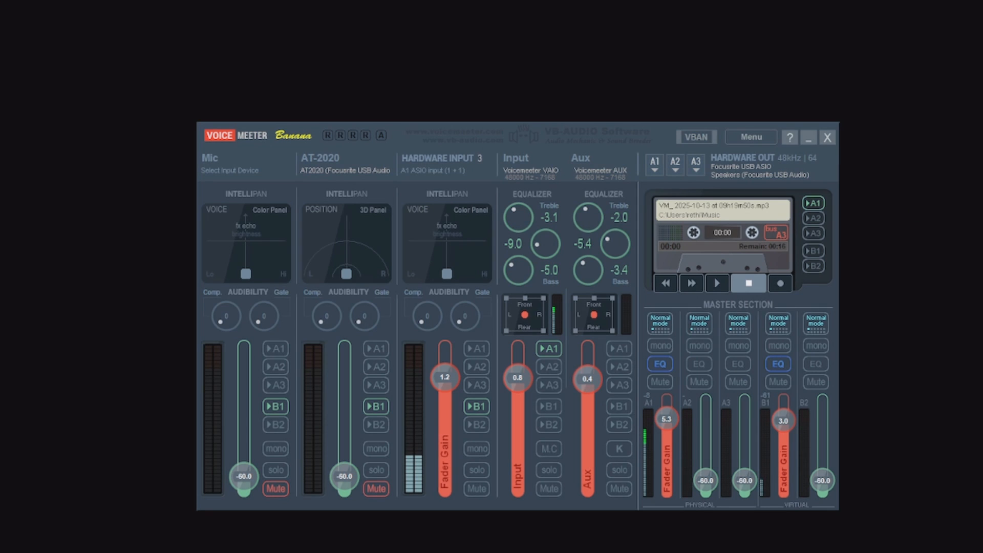
{"action": "left_click", "coordinate": [752, 144]}
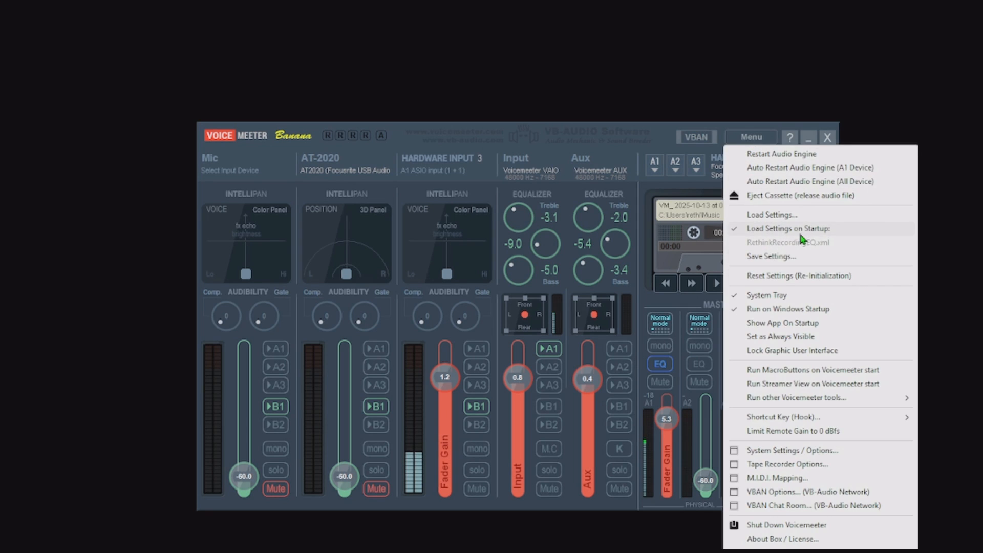
{"action": "key", "text": "Escape"}
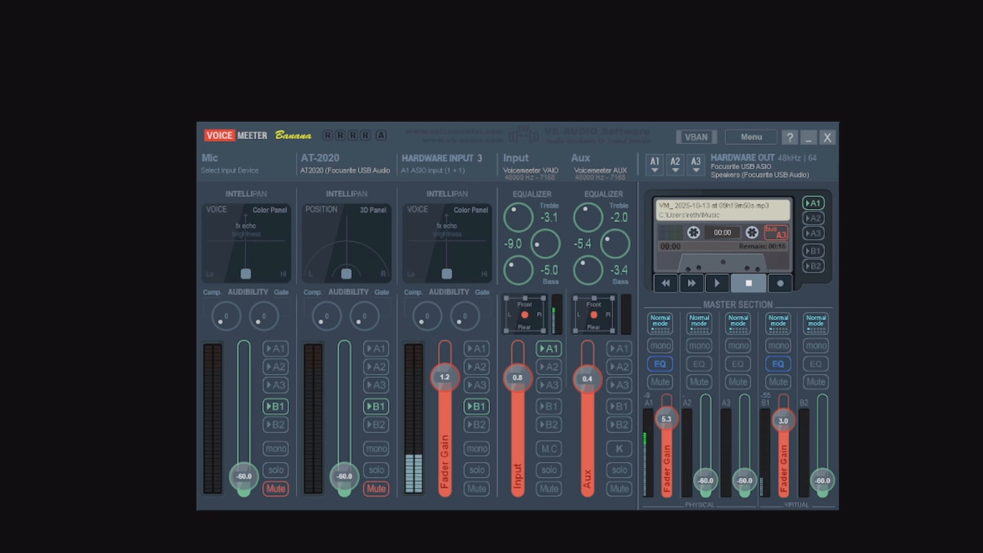
- Switch to Discord's Voice & Video settings and select VoiceMeeter Output as the input device
{"action": "key", "text": "alt+Tab"}
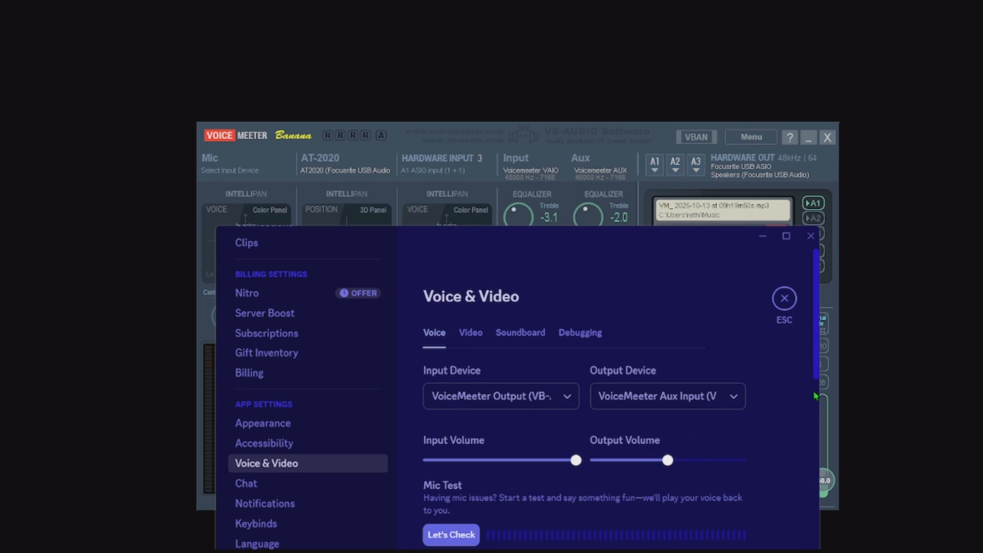
{"action": "left_click_drag", "start_coordinate": [575, 236], "coordinate": [563, 175]}
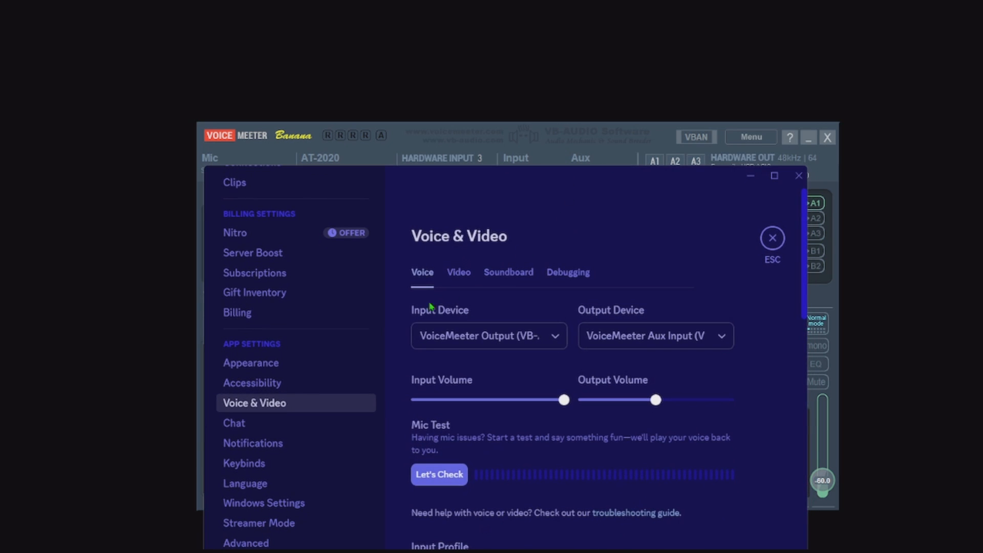
{"action": "left_click", "coordinate": [525, 344]}
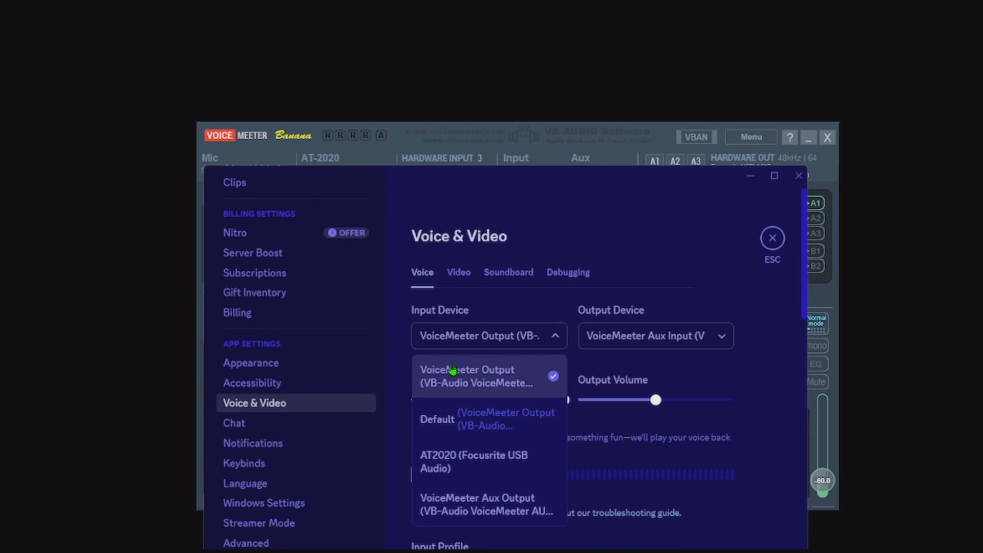
{"action": "left_click", "coordinate": [534, 370]}
{"action": "left_click_drag", "start_coordinate": [453, 184], "coordinate": [457, 110]}
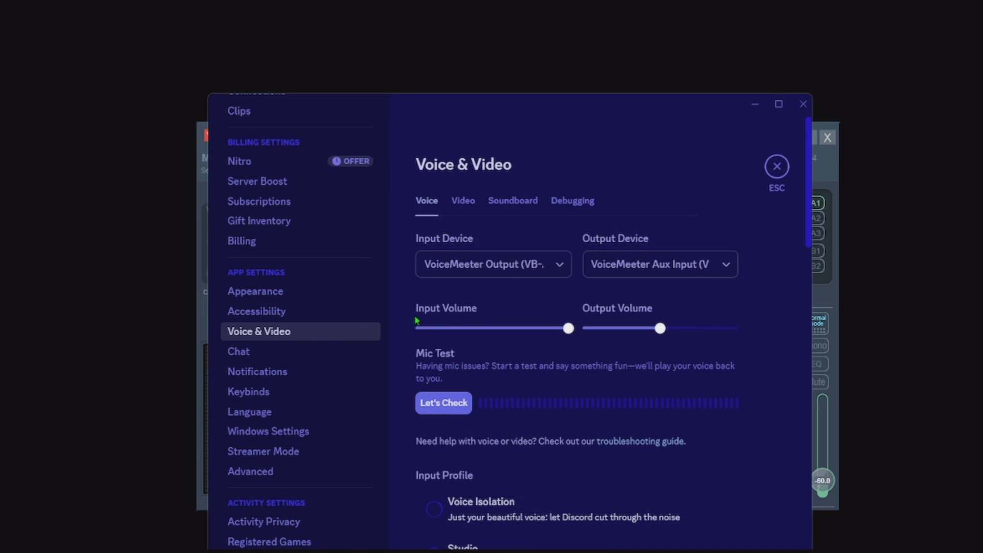
{"action": "left_click", "coordinate": [562, 265]}
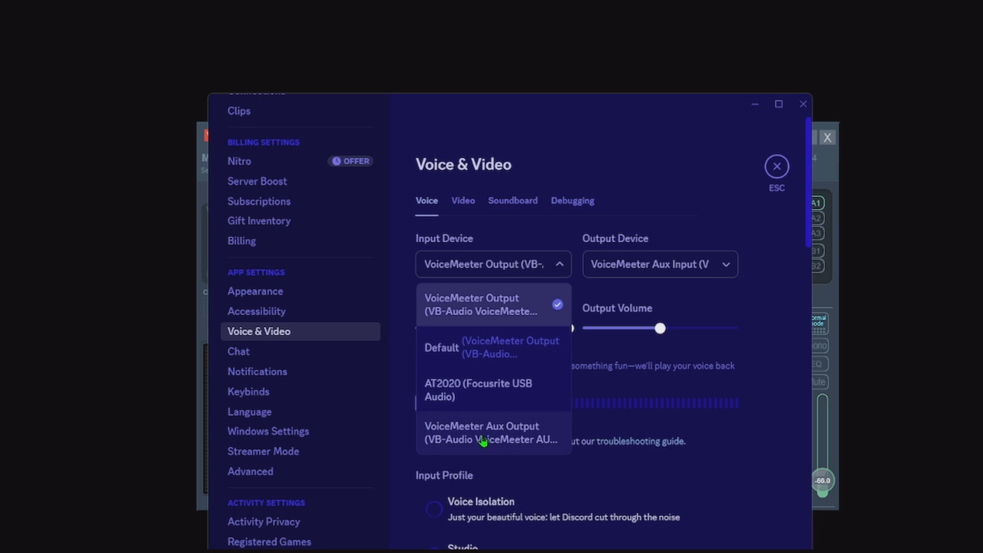
{"action": "left_click", "coordinate": [516, 304]}
- Select VoiceMeeter Input as Discord's output device and set Voicemeeter's virtual Input fader to 1.6 dB
{"action": "left_click", "coordinate": [679, 271]}
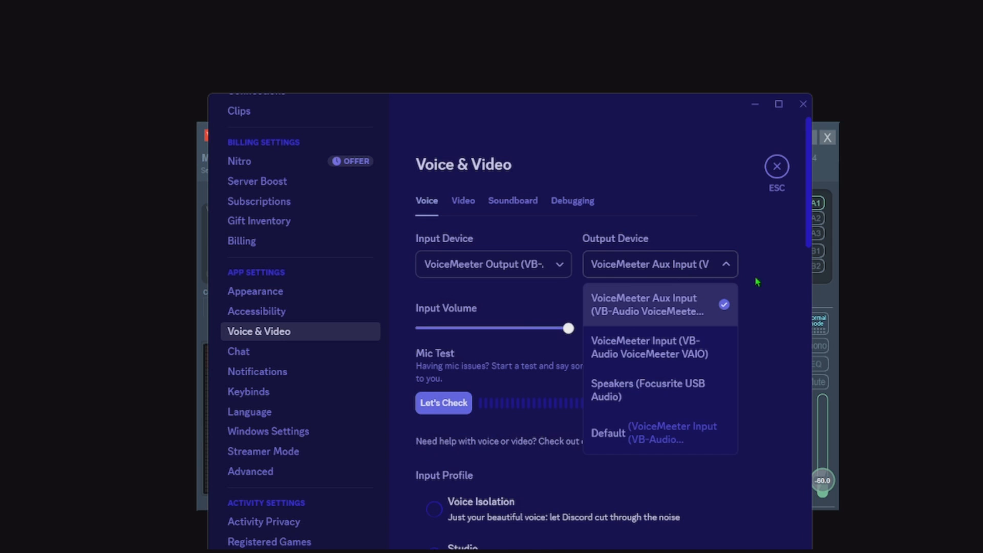
{"action": "left_click_drag", "start_coordinate": [641, 112], "coordinate": [292, 160]}
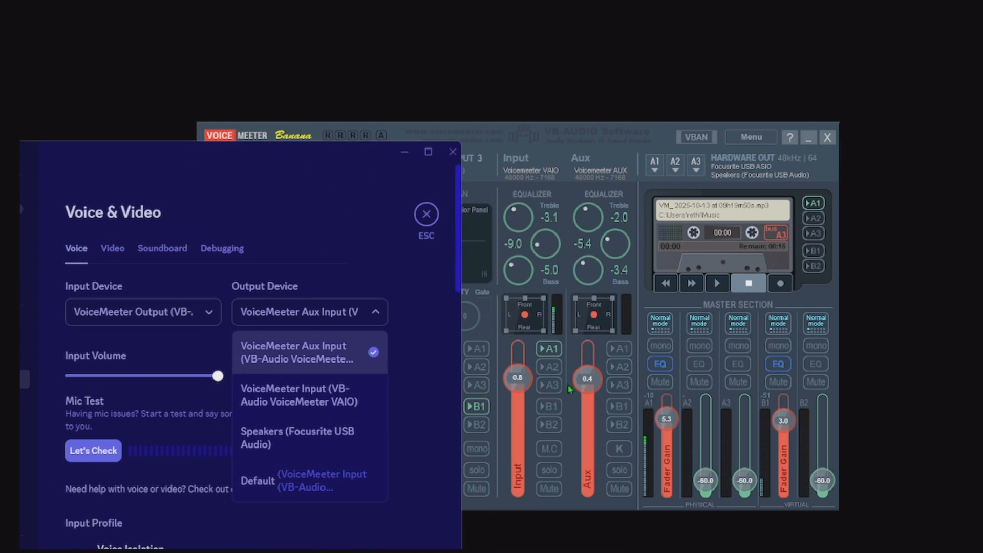
{"action": "left_click", "coordinate": [344, 334]}
{"action": "left_click", "coordinate": [344, 321]}
{"action": "left_click", "coordinate": [324, 392]}
{"action": "left_click_drag", "start_coordinate": [518, 385], "coordinate": [517, 388]}
- Set Discord's output device to VoiceMeeter Aux Input
{"action": "left_click_drag", "start_coordinate": [117, 168], "coordinate": [205, 204]}
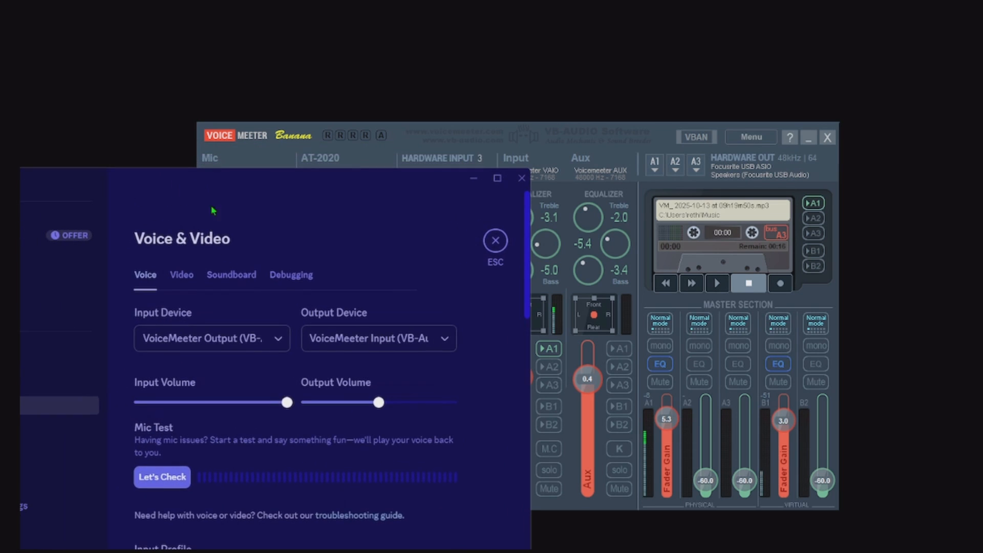
{"action": "left_click", "coordinate": [428, 342]}
{"action": "left_click", "coordinate": [380, 413]}
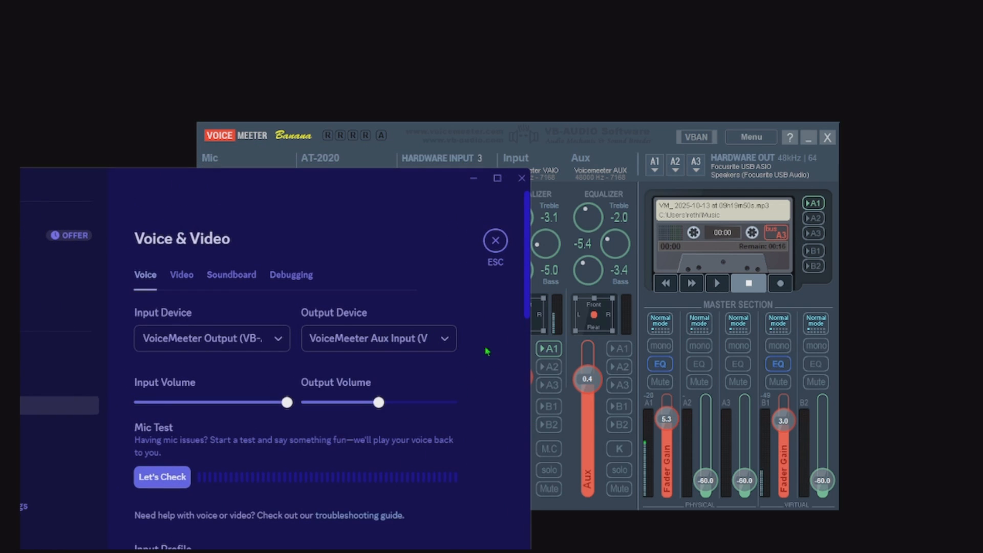
- Route the Aux strip to A1 in Voicemeeter and set its fader to 3.1 dB
{"action": "mouse_move", "coordinate": [587, 383]}
{"action": "left_mouse_down"}
{"action": "mouse_move", "coordinate": [587, 405]}
{"action": "mouse_move", "coordinate": [587, 374]}
{"action": "mouse_move", "coordinate": [587, 382]}
{"action": "left_mouse_up"}
{"action": "left_click_drag", "start_coordinate": [159, 181], "coordinate": [151, 141]}
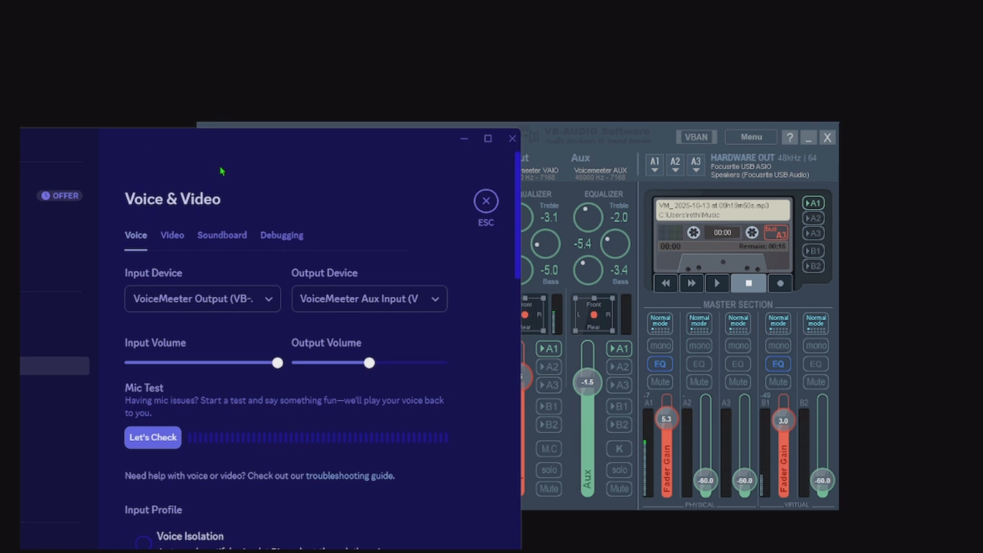
{"action": "left_click_drag", "start_coordinate": [271, 141], "coordinate": [195, 103]}
{"action": "mouse_move", "coordinate": [591, 364]}
{"action": "left_mouse_down"}
{"action": "mouse_move", "coordinate": [591, 355]}
{"action": "mouse_move", "coordinate": [587, 374]}
{"action": "left_mouse_up"}
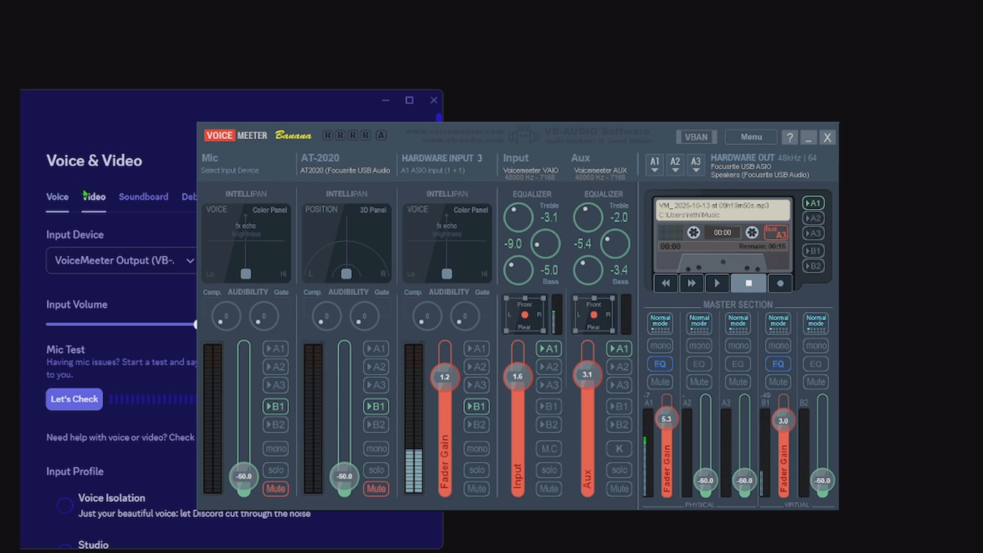
- Leave Discord's Voice & Video settings and close the Discord window
{"action": "left_click_drag", "start_coordinate": [164, 106], "coordinate": [180, 166]}
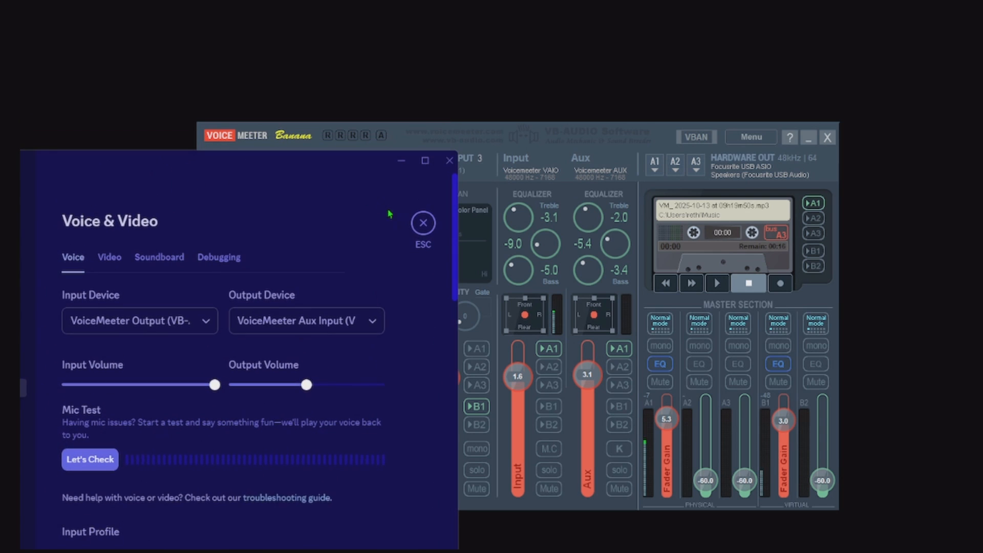
{"action": "left_click", "coordinate": [423, 224]}
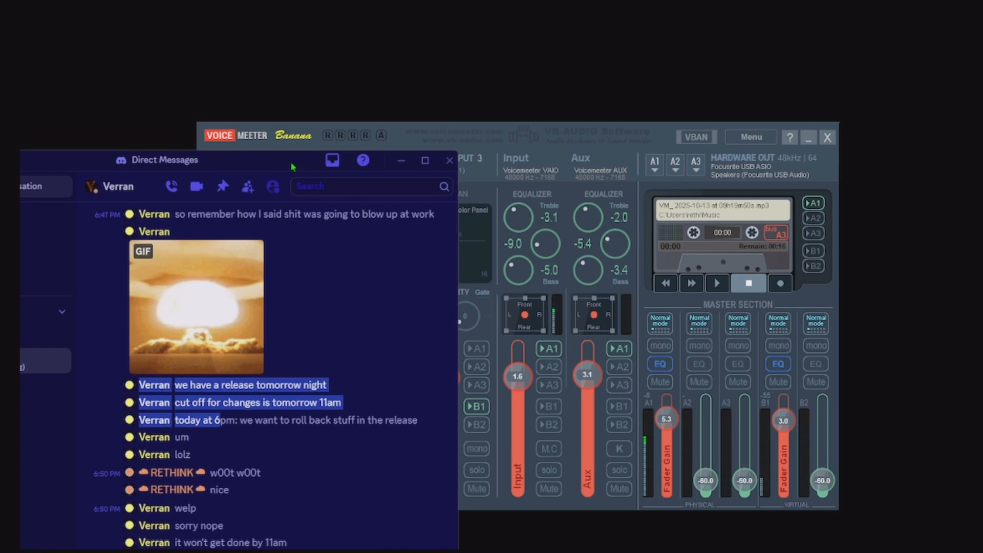
{"action": "left_click", "coordinate": [450, 160]}
- Save the complete Voicemeeter settings over RethinkRecordingEQ.xml in the Music folder, replacing the existing file
{"action": "left_click", "coordinate": [750, 137]}
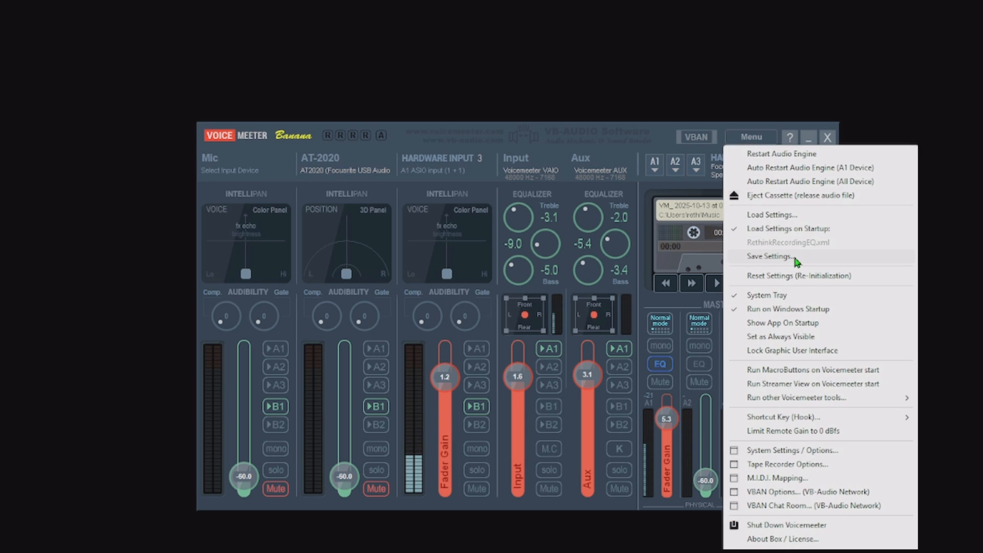
{"action": "left_click", "coordinate": [737, 258]}
{"action": "left_click", "coordinate": [389, 291]}
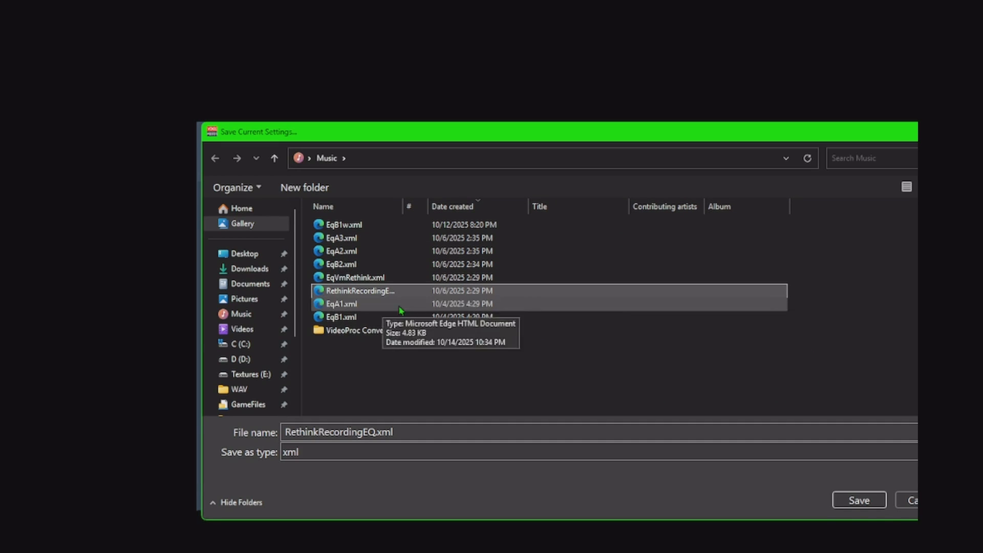
{"action": "left_click", "coordinate": [858, 502]}
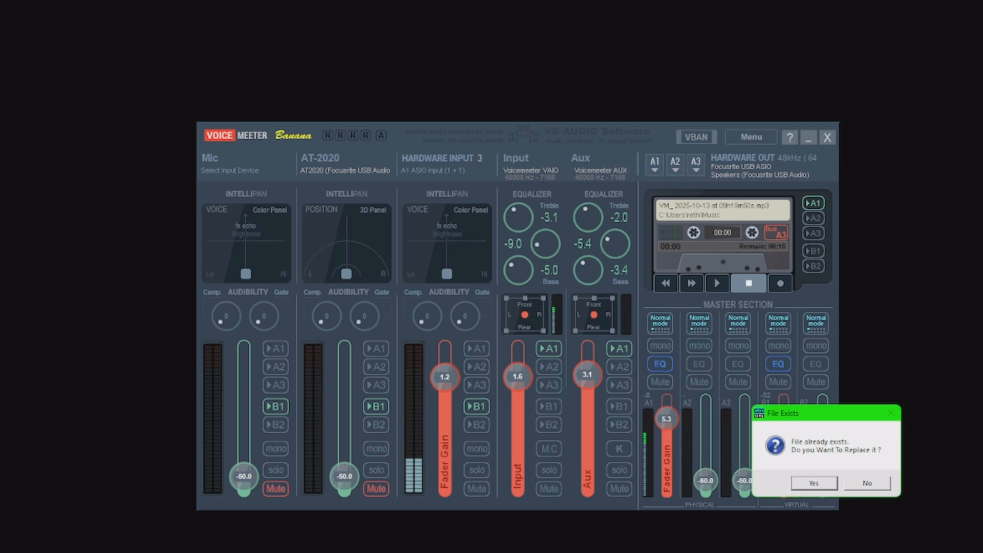
{"action": "left_click", "coordinate": [817, 486]}
- Open the equalizers of bus A1 and bus B1 and move both windows into full view
{"action": "left_click", "coordinate": [663, 367]}
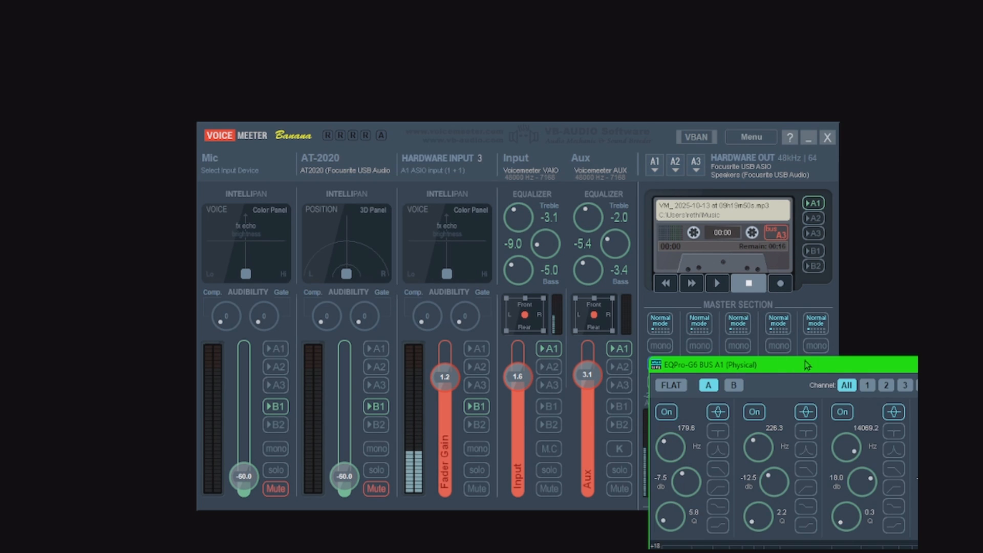
{"action": "left_click_drag", "start_coordinate": [848, 365], "coordinate": [244, 126]}
{"action": "left_click", "coordinate": [778, 364]}
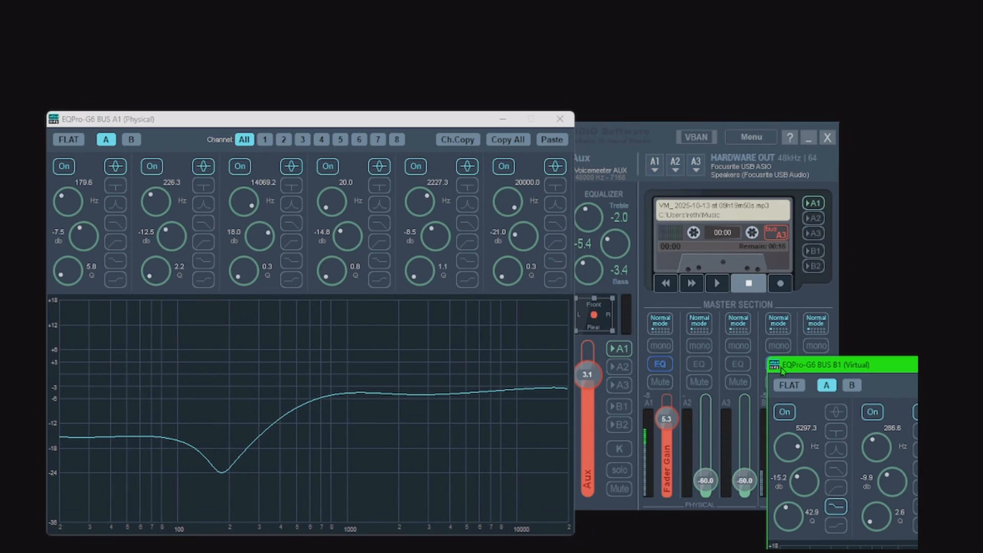
{"action": "left_click_drag", "start_coordinate": [897, 370], "coordinate": [455, 134]}
- Save the B1 equalizer settings over EqB1.xml in the Music folder and close the B1 equalizer
{"action": "left_click", "coordinate": [334, 129]}
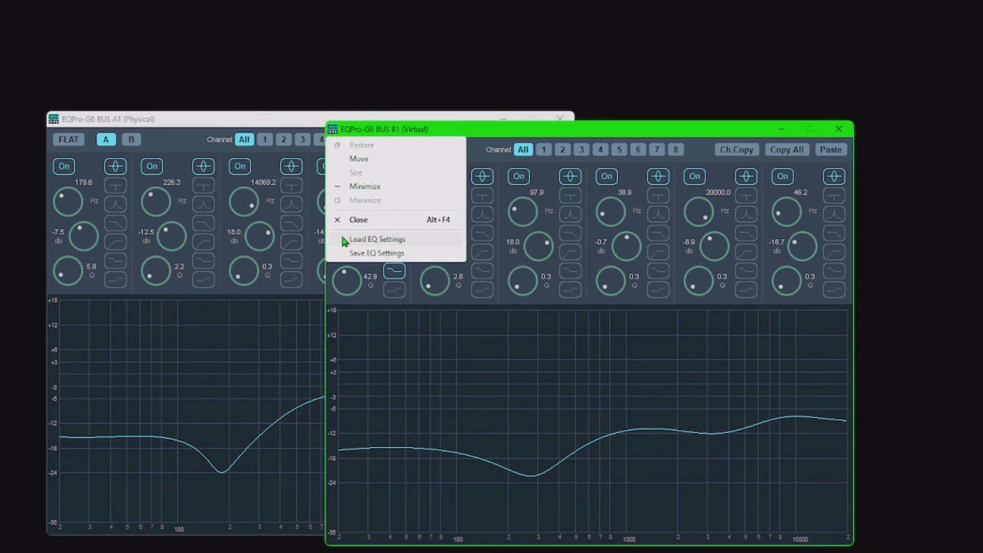
{"action": "left_click", "coordinate": [379, 253]}
{"action": "left_click", "coordinate": [488, 334]}
{"action": "key", "text": "Return"}
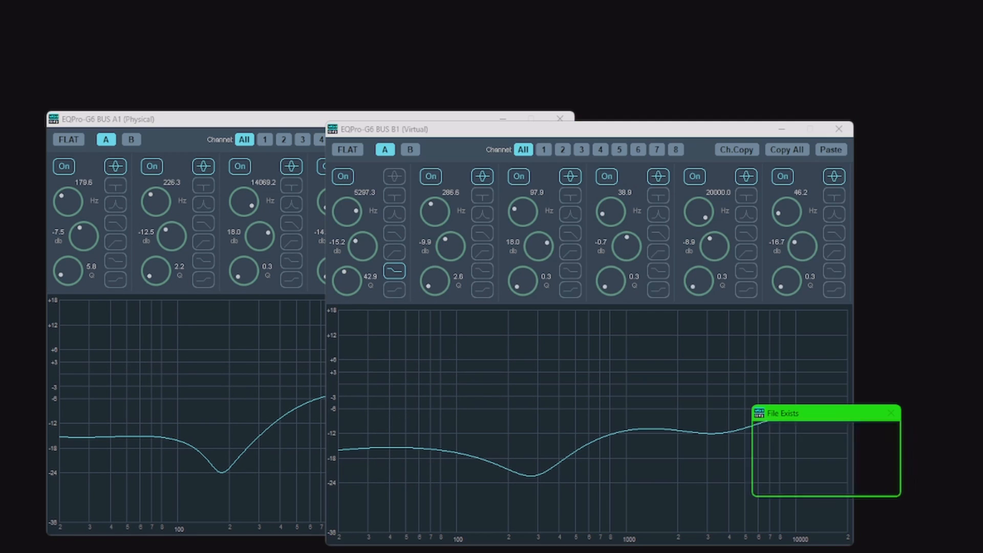
{"action": "left_click", "coordinate": [814, 482]}
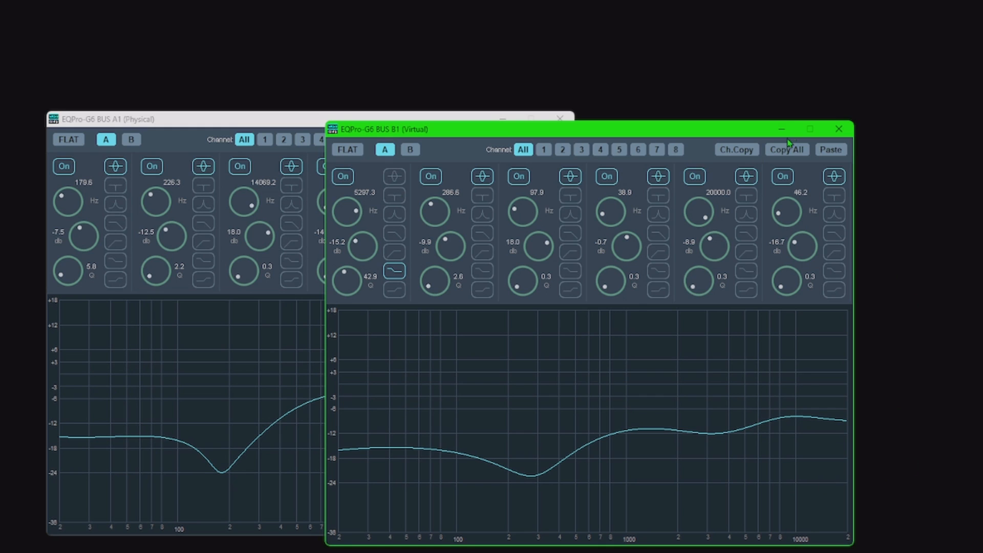
{"action": "left_click", "coordinate": [838, 128]}
- Save the A1 equalizer settings over EqA1.xml in the Music folder and close the A1 equalizer
{"action": "left_click", "coordinate": [53, 121]}
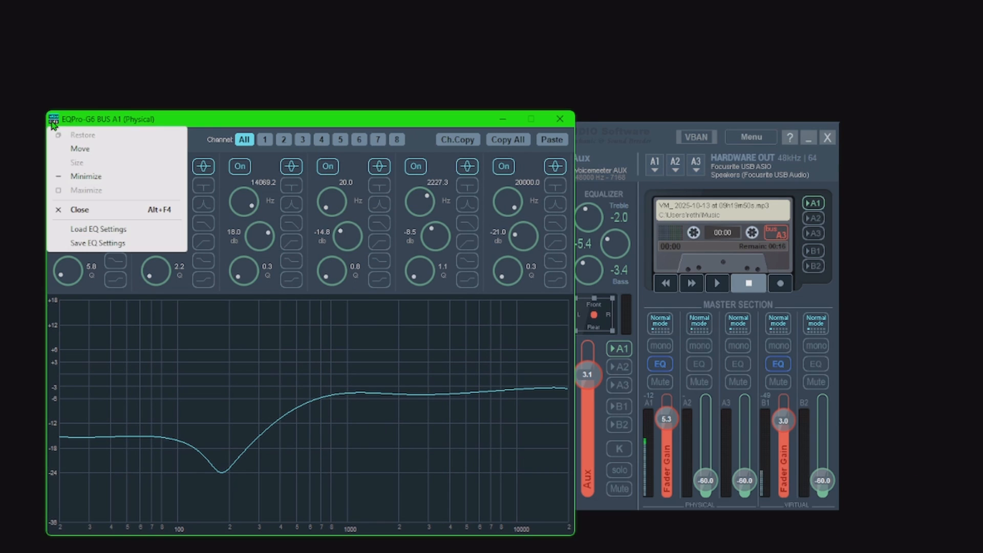
{"action": "left_click", "coordinate": [97, 244]}
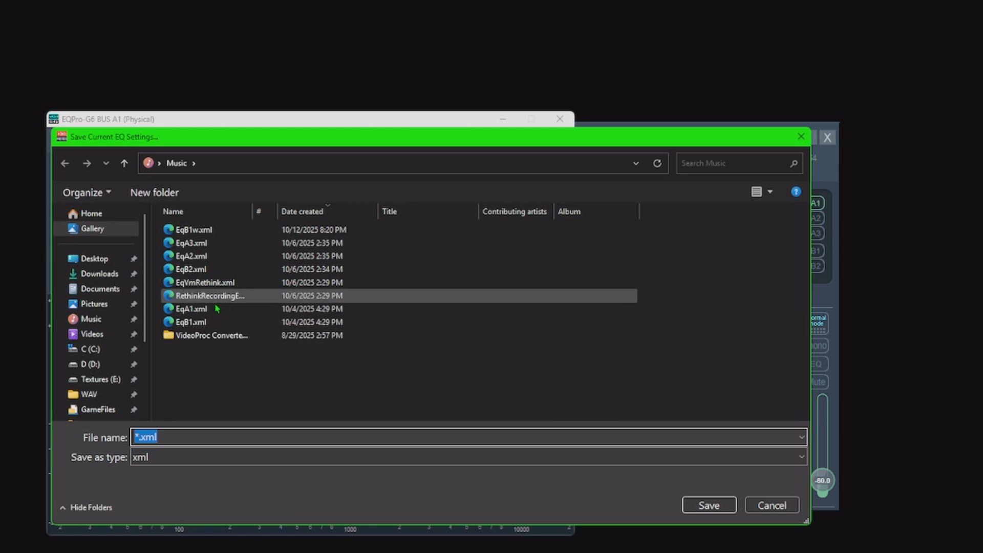
{"action": "left_click", "coordinate": [200, 309]}
{"action": "left_click", "coordinate": [709, 505]}
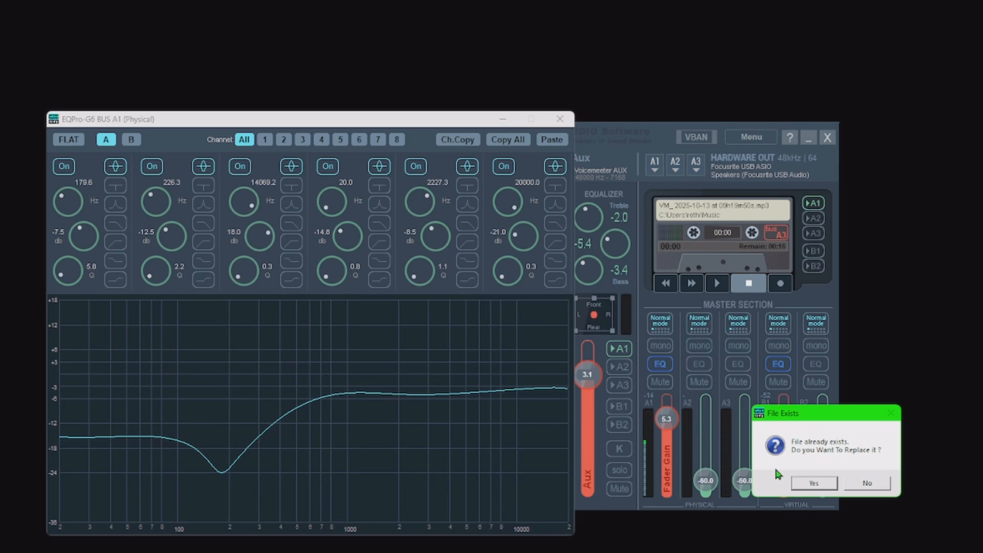
{"action": "left_click", "coordinate": [807, 483]}
{"action": "left_click", "coordinate": [559, 118]}
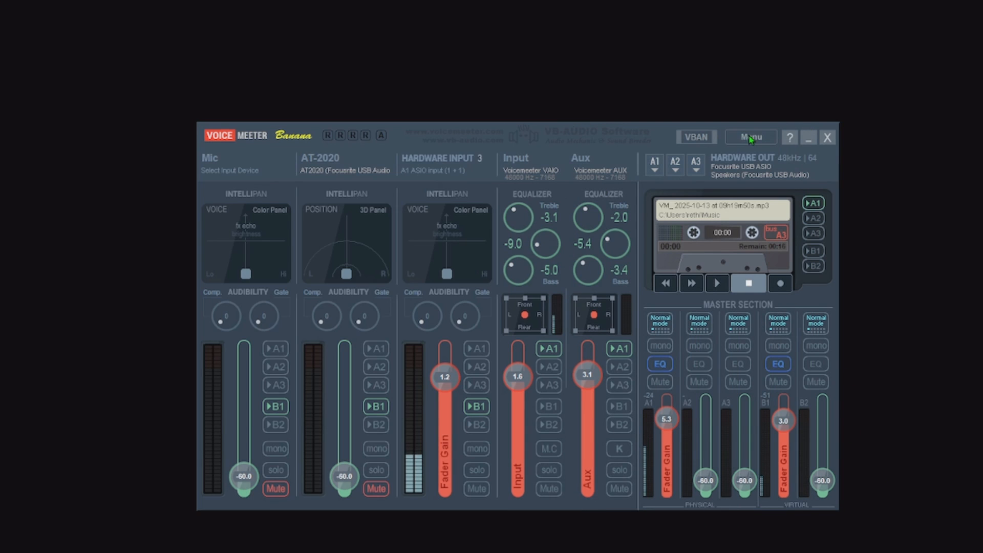
- Save the current mixer settings over RethinkRecordingEQ.xml in the Music folder again, replacing the existing file
{"action": "left_click", "coordinate": [751, 137]}
{"action": "left_click", "coordinate": [770, 257]}
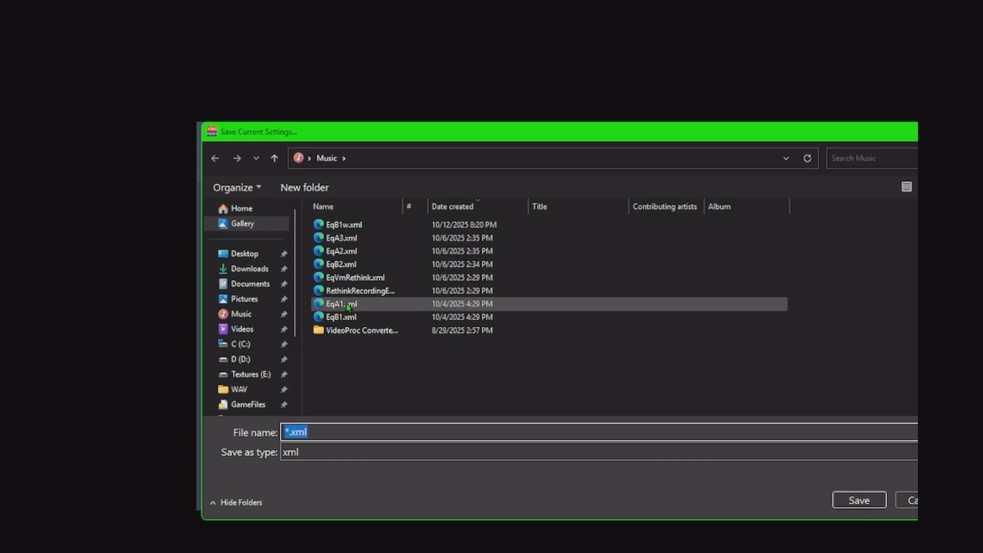
{"action": "left_click", "coordinate": [359, 290]}
{"action": "left_click", "coordinate": [852, 502]}
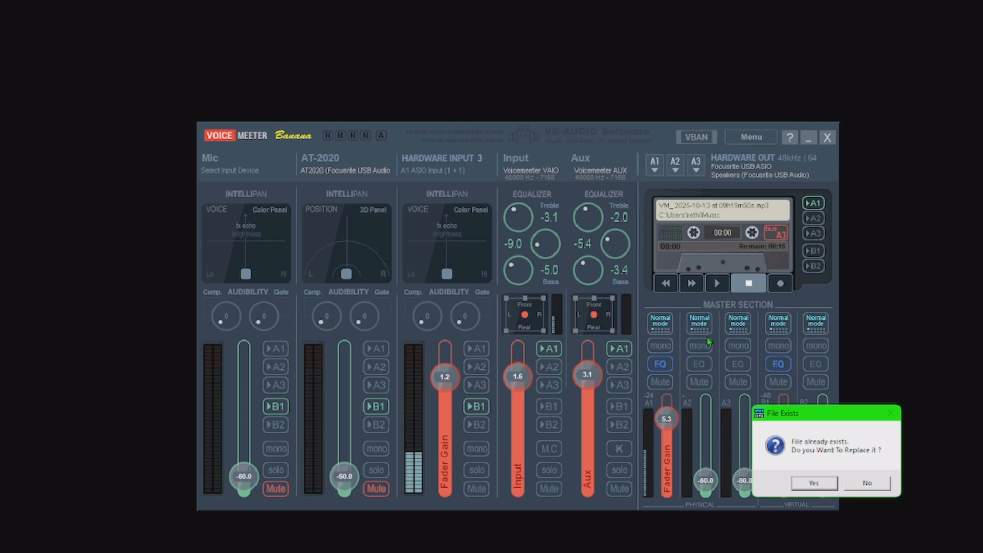
{"action": "left_click", "coordinate": [810, 482]}
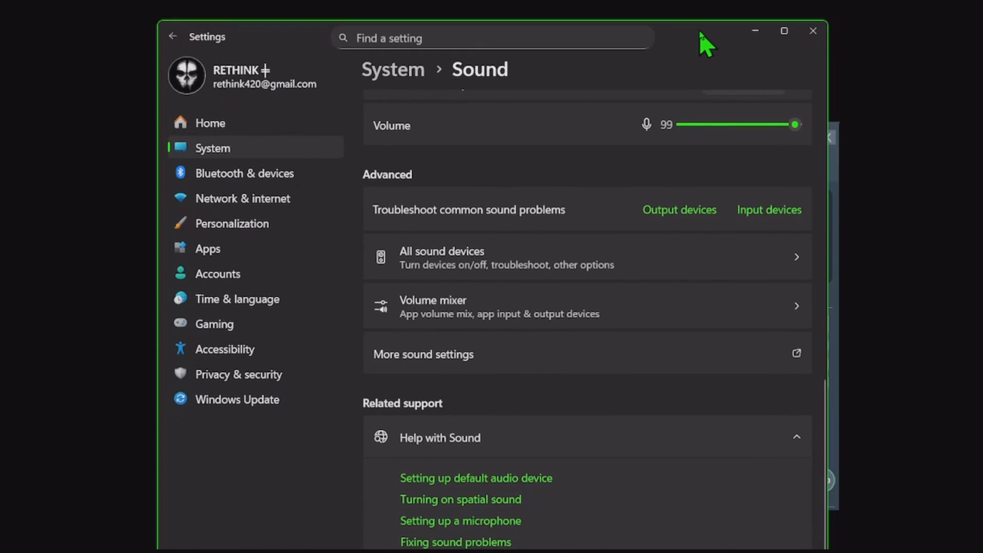
- In Windows Sound settings, open the classic Sound dialog and review the playback devices, selecting VoiceMeeter Input
{"action": "left_click", "coordinate": [574, 336]}
{"action": "left_click_drag", "start_coordinate": [327, 199], "coordinate": [388, 134]}
{"action": "scroll", "coordinate": [418, 247], "scroll_direction": "down", "scroll_amount": 2}
{"action": "left_click", "coordinate": [352, 320]}
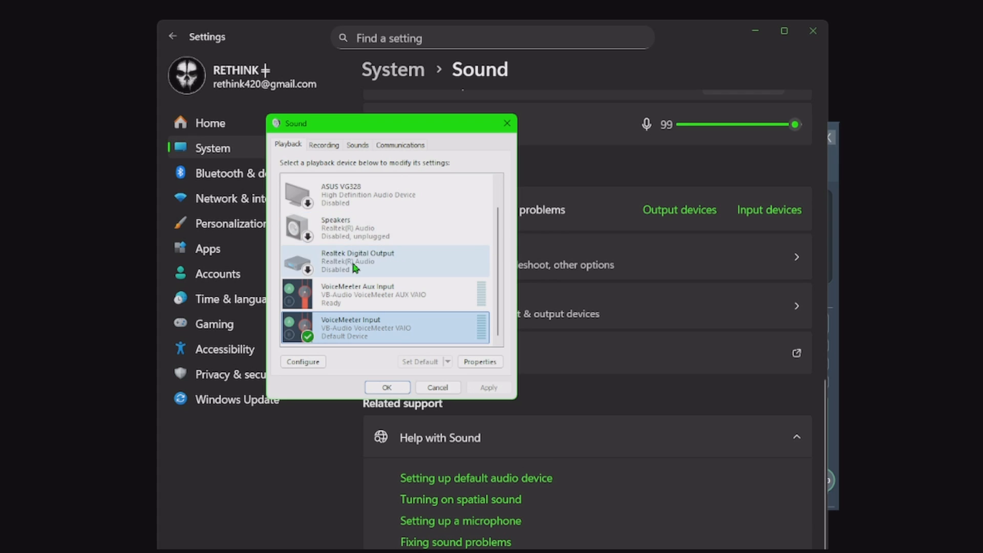
{"action": "scroll", "coordinate": [440, 235], "scroll_direction": "up", "scroll_amount": 1}
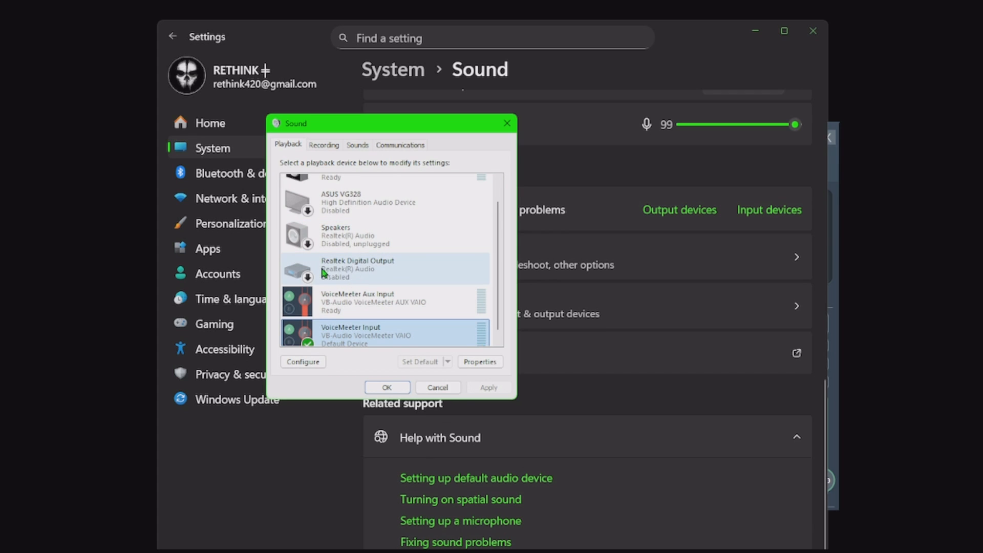
{"action": "scroll", "coordinate": [325, 271], "scroll_direction": "up", "scroll_amount": 1}
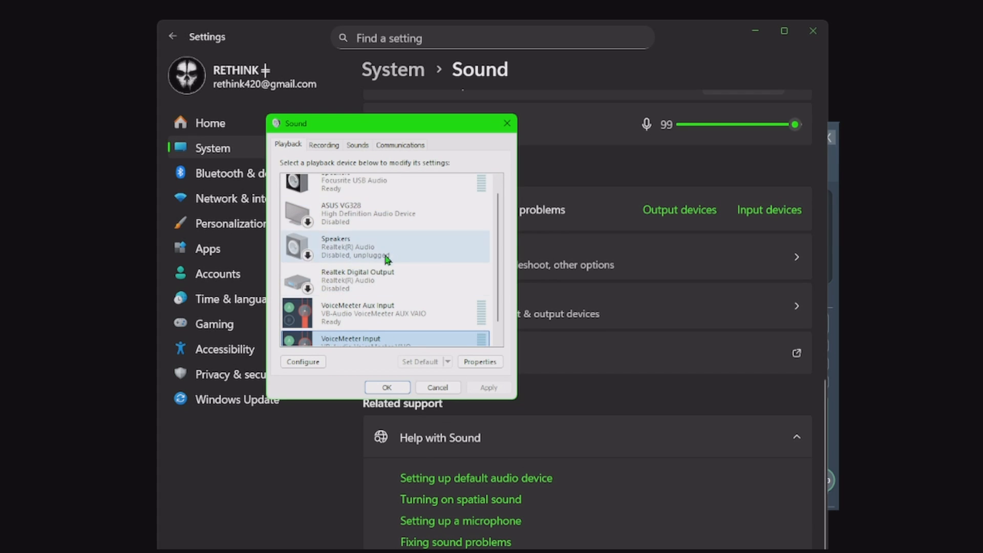
{"action": "scroll", "coordinate": [389, 252], "scroll_direction": "up", "scroll_amount": 1}
- Open the properties of the VoiceMeeter Output recording device and review its sample rate and bit depth choices
{"action": "left_click", "coordinate": [324, 144]}
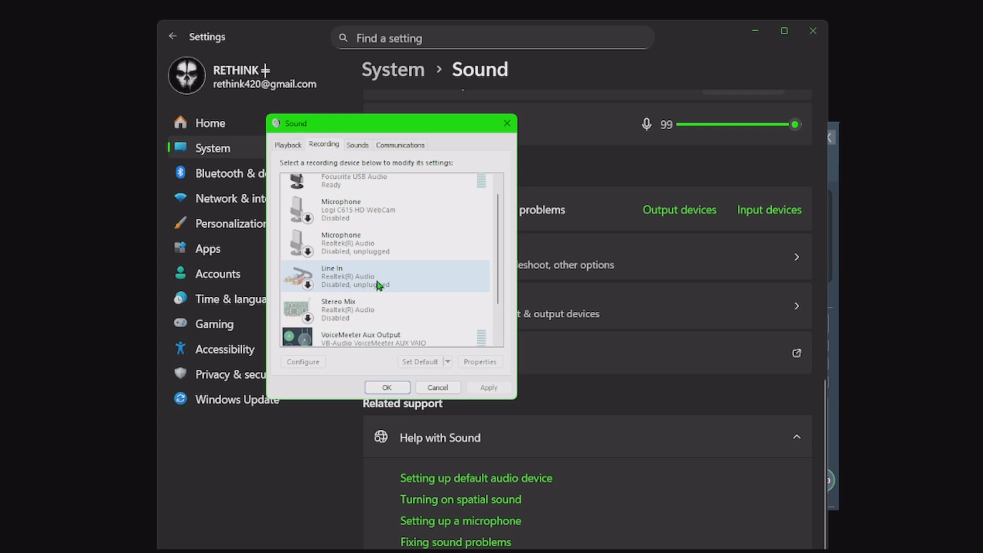
{"action": "scroll", "coordinate": [379, 285], "scroll_direction": "down", "scroll_amount": 2}
{"action": "left_click", "coordinate": [363, 331]}
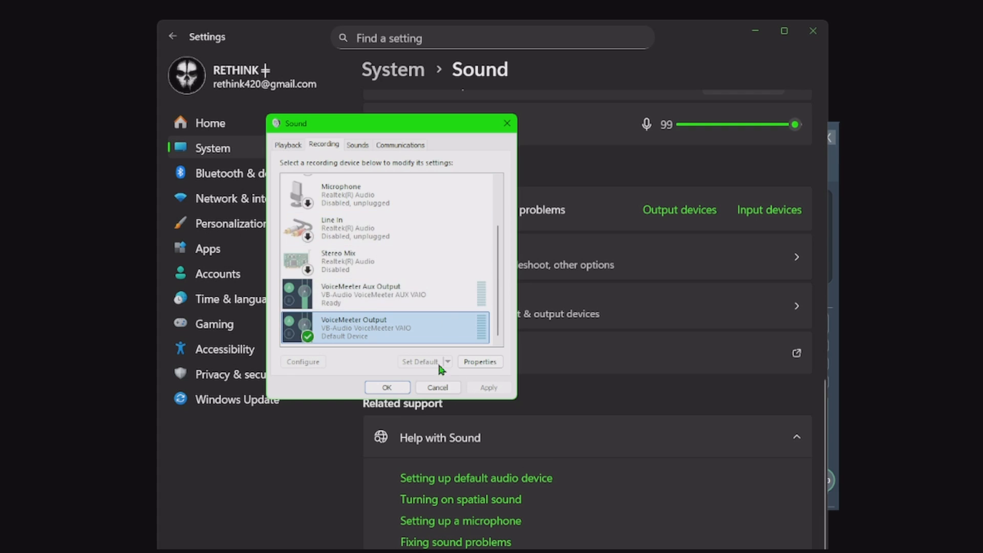
{"action": "left_click", "coordinate": [480, 361]}
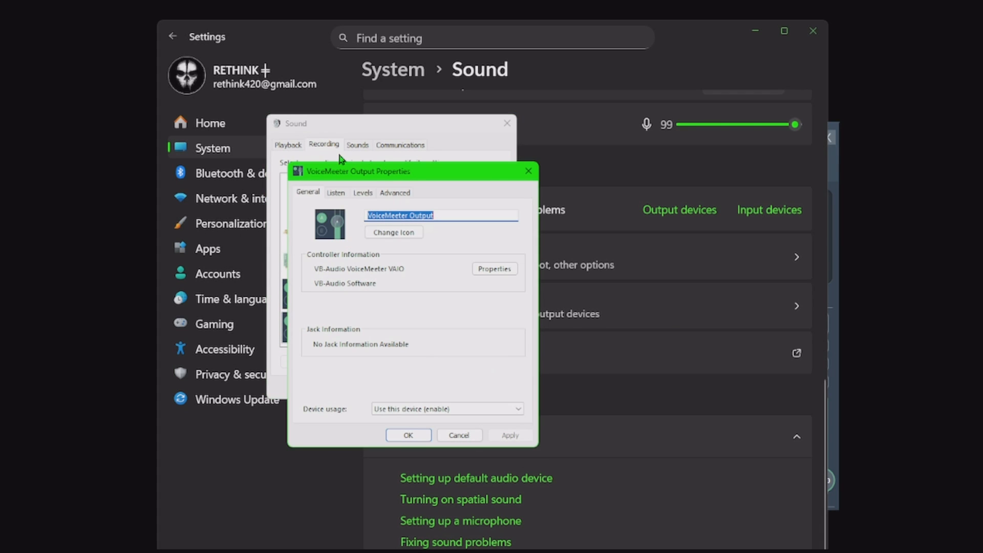
{"action": "left_click", "coordinate": [392, 194]}
{"action": "left_click", "coordinate": [382, 251]}
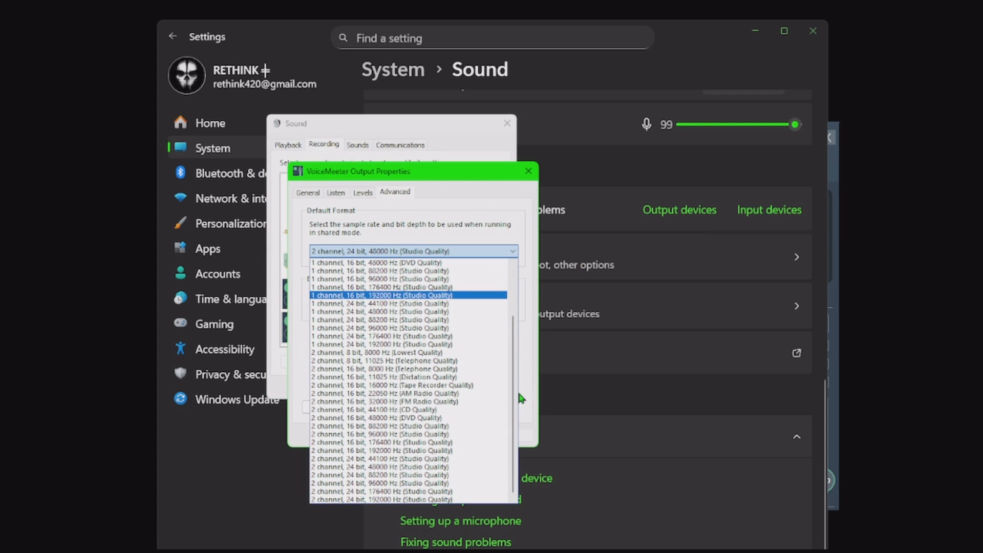
{"action": "left_click", "coordinate": [459, 203]}
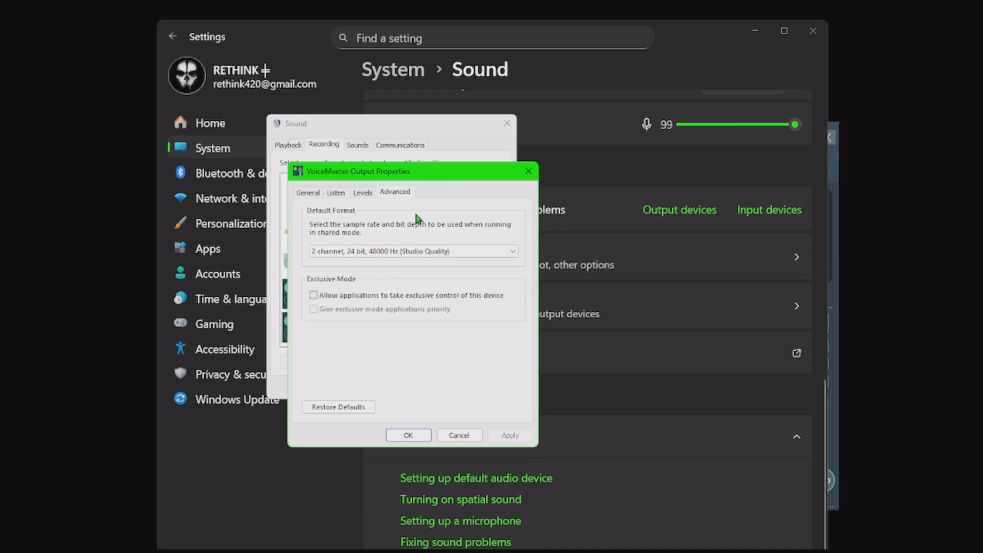
- Review VoiceMeeter Output's level, listen and exclusive mode options, and accept the properties with exclusive control disallowed
{"action": "left_click", "coordinate": [355, 191]}
{"action": "left_click", "coordinate": [337, 193]}
{"action": "left_click", "coordinate": [399, 196]}
{"action": "left_click", "coordinate": [313, 295]}
{"action": "left_click", "coordinate": [313, 296]}
{"action": "left_click", "coordinate": [409, 434]}
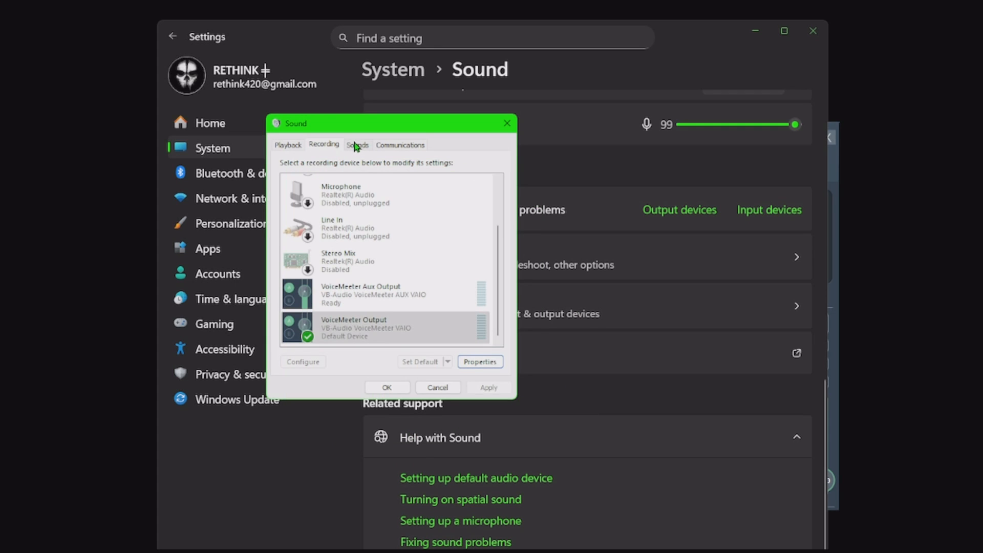
- Hide disconnected and disabled devices in the playback device list
{"action": "left_click", "coordinate": [290, 146]}
{"action": "right_click", "coordinate": [450, 247]}
{"action": "left_click", "coordinate": [529, 330]}
{"action": "right_click", "coordinate": [379, 233]}
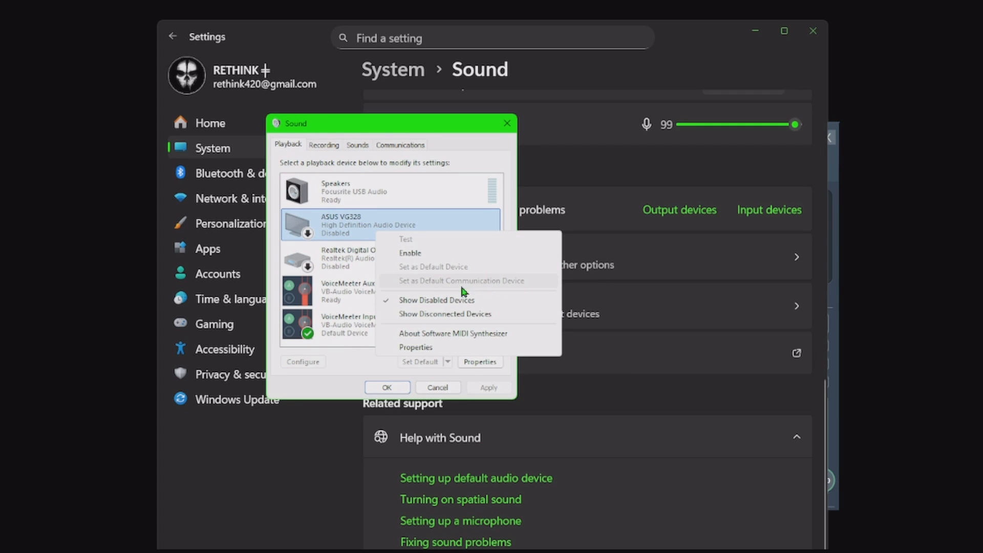
{"action": "left_click", "coordinate": [430, 302]}
- Compare the recording and playback device lists, move the Sound dialog aside and close the Windows Settings window
{"action": "left_click", "coordinate": [316, 146]}
{"action": "left_click", "coordinate": [289, 147]}
{"action": "left_click", "coordinate": [318, 146]}
{"action": "left_click", "coordinate": [288, 145]}
{"action": "left_click_drag", "start_coordinate": [374, 127], "coordinate": [325, 220]}
{"action": "left_click", "coordinate": [813, 31]}
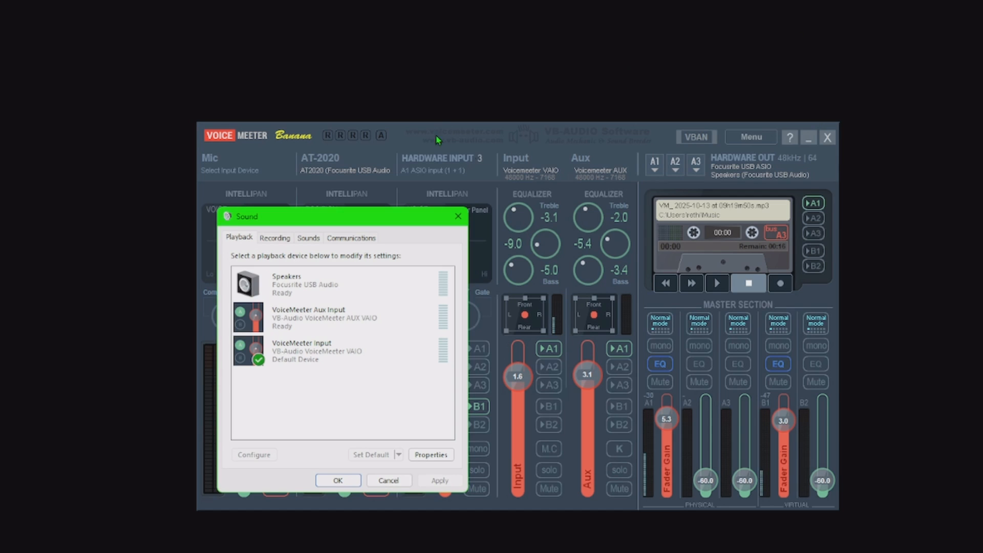
- Open Voicemeeter's System Settings / Options window and move it fully into view
{"action": "left_click", "coordinate": [776, 138]}
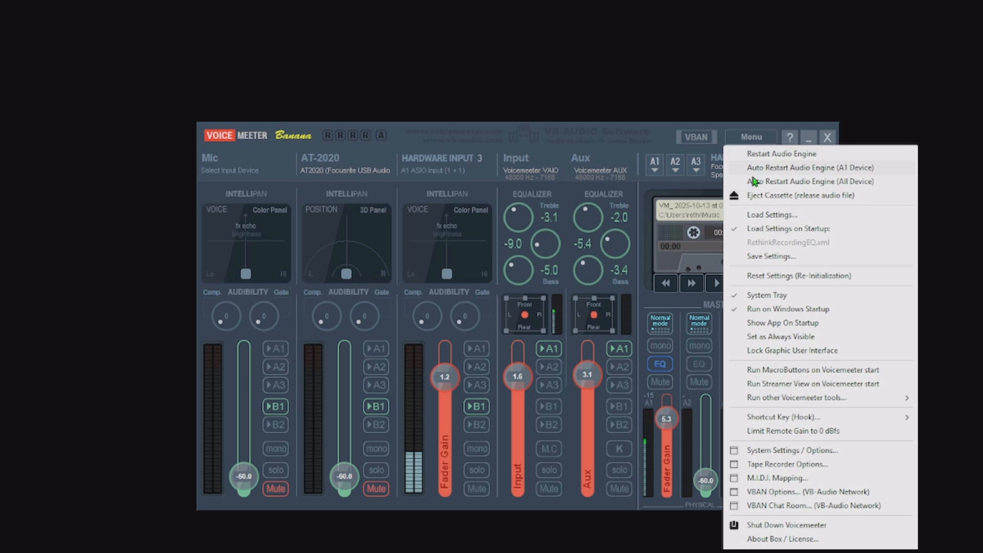
{"action": "left_click", "coordinate": [776, 447]}
{"action": "left_click_drag", "start_coordinate": [860, 136], "coordinate": [333, 108]}
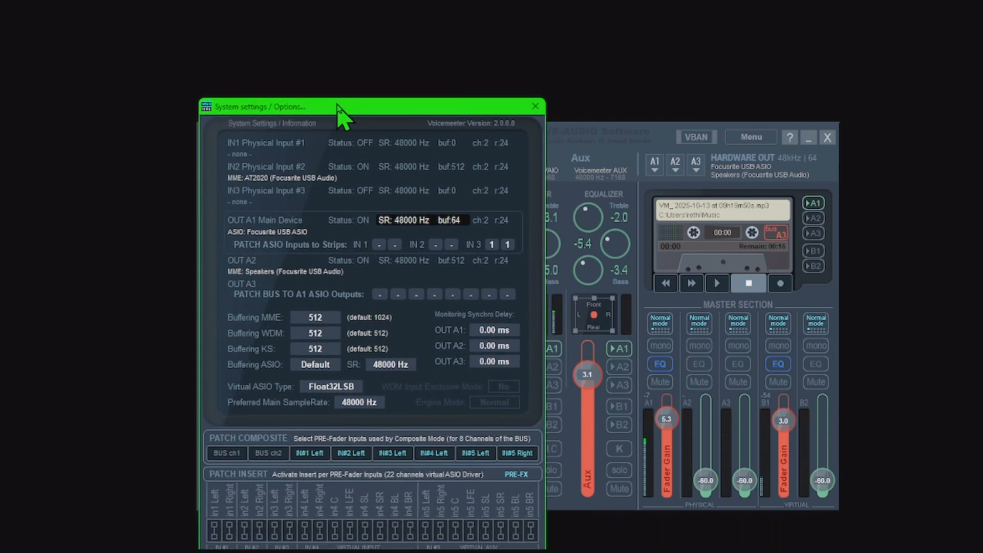
- Examine the buffer sizes offered for the MME, WDM and KS drivers, and reposition the System Settings window
{"action": "left_click", "coordinate": [321, 353]}
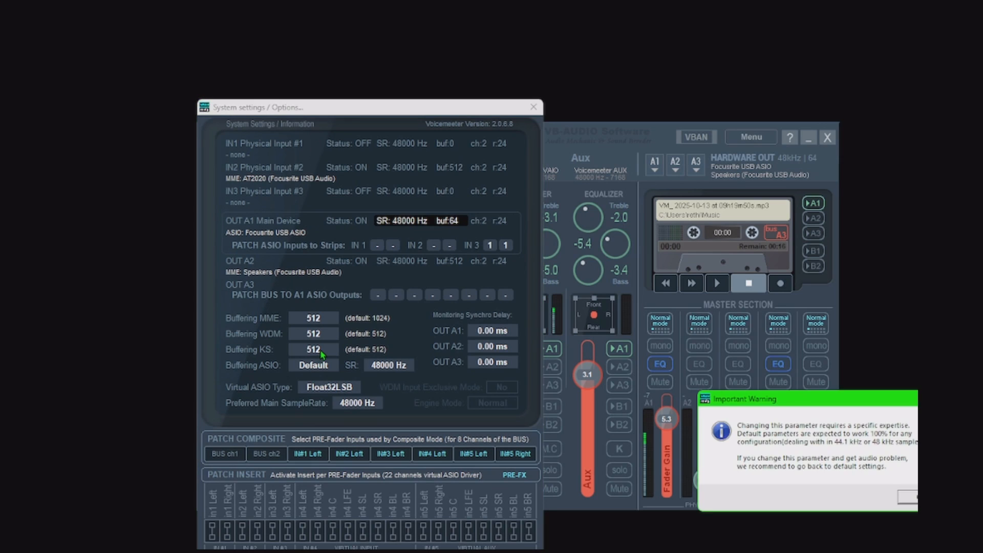
{"action": "left_click", "coordinate": [907, 497]}
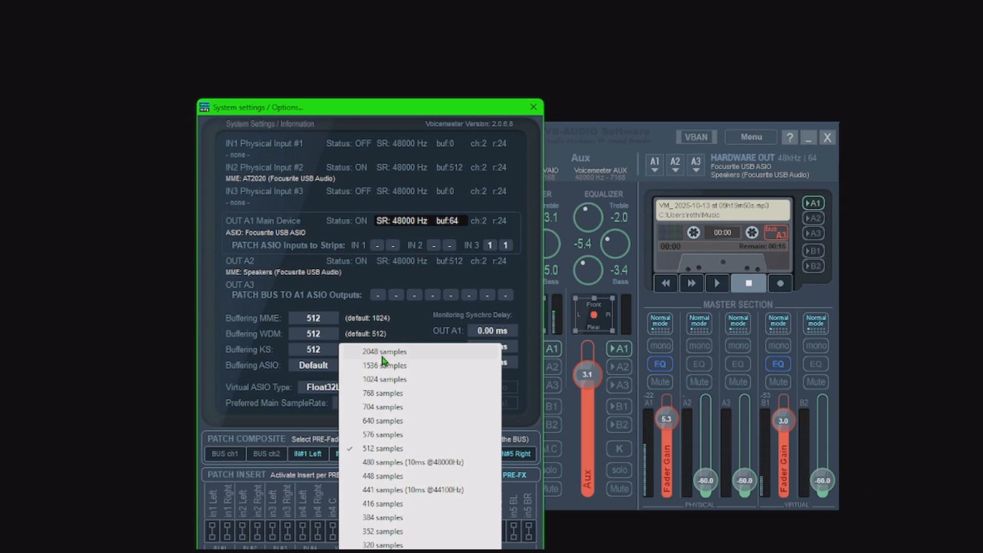
{"action": "left_click", "coordinate": [403, 108]}
{"action": "left_click_drag", "start_coordinate": [404, 109], "coordinate": [286, 104]}
{"action": "left_click", "coordinate": [205, 327]}
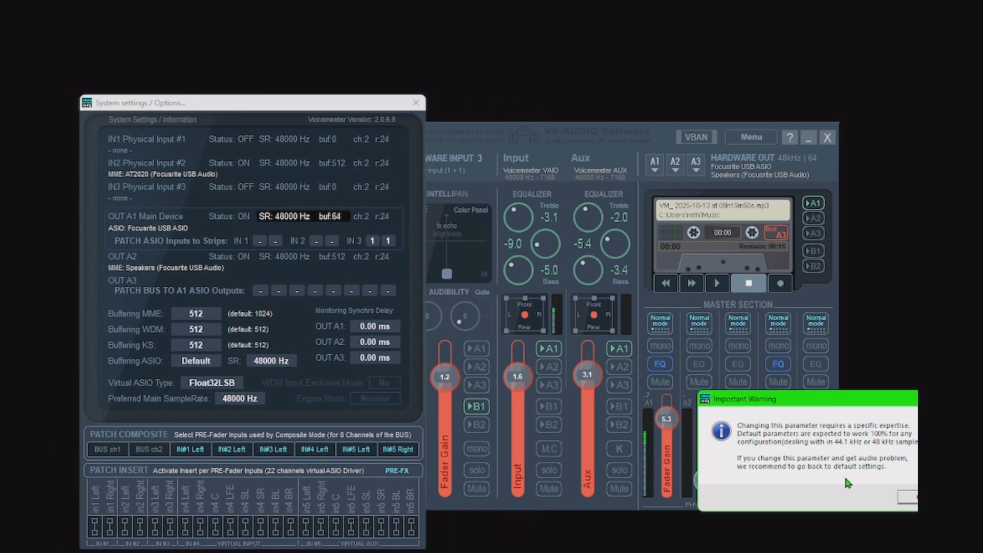
{"action": "left_click", "coordinate": [907, 497]}
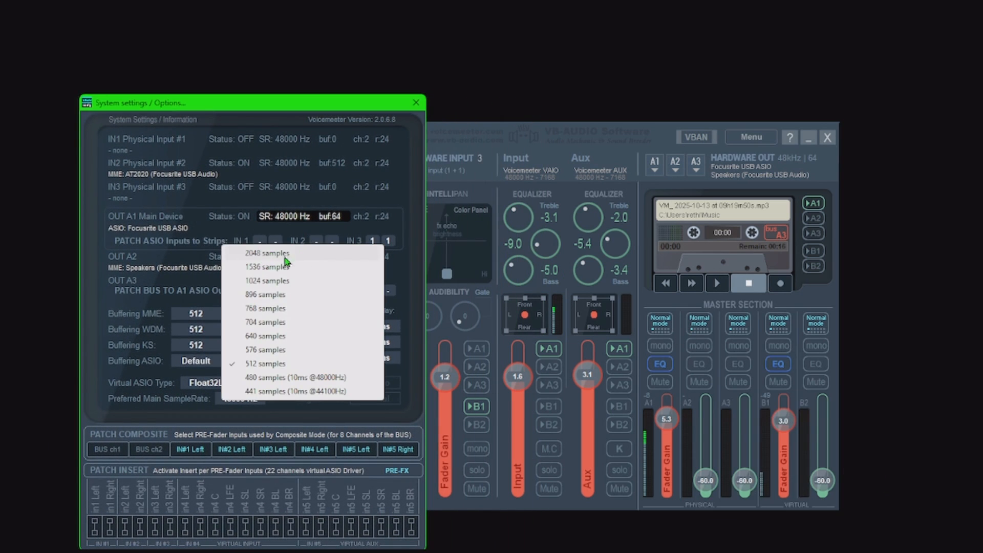
{"action": "left_click", "coordinate": [287, 106]}
{"action": "left_click", "coordinate": [196, 333]}
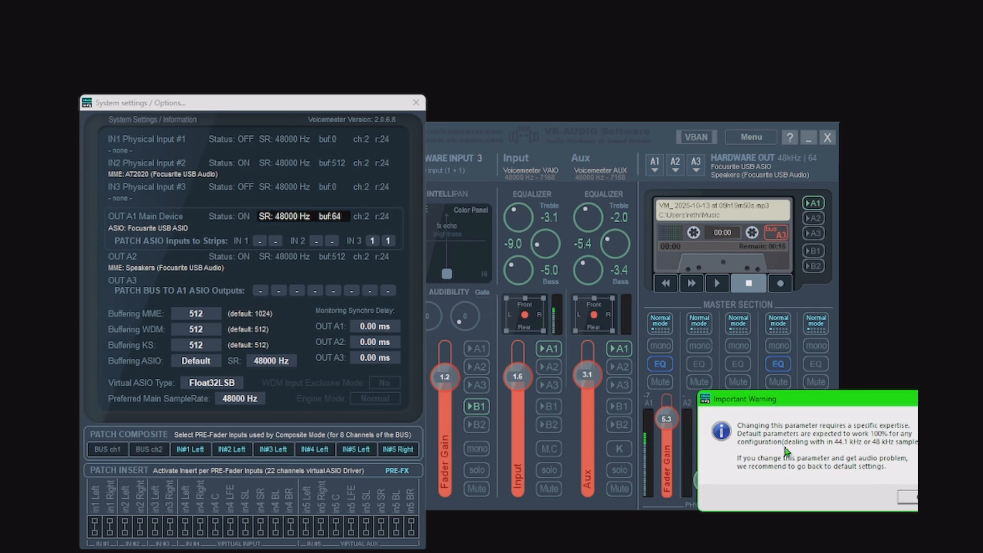
{"action": "key", "text": "Return"}
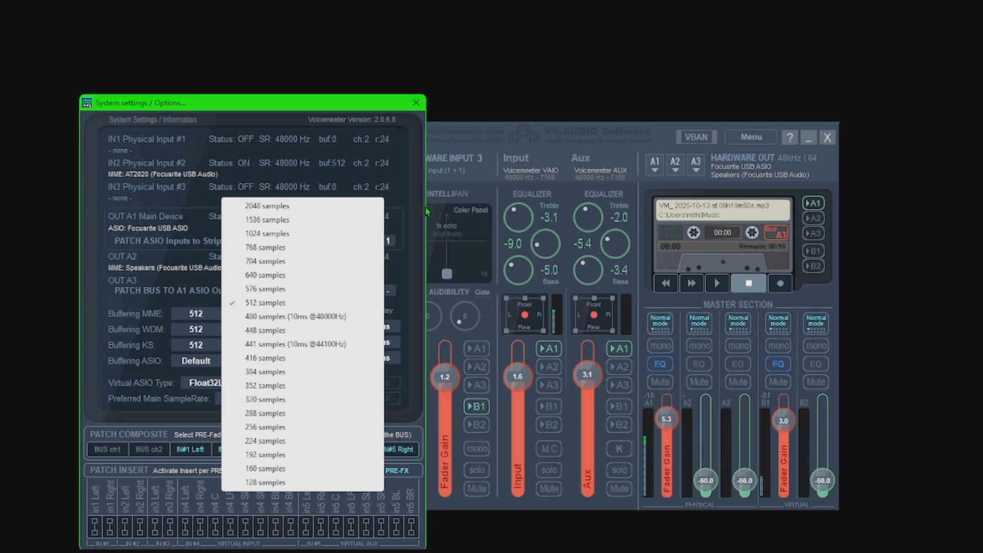
{"action": "left_click", "coordinate": [302, 105]}
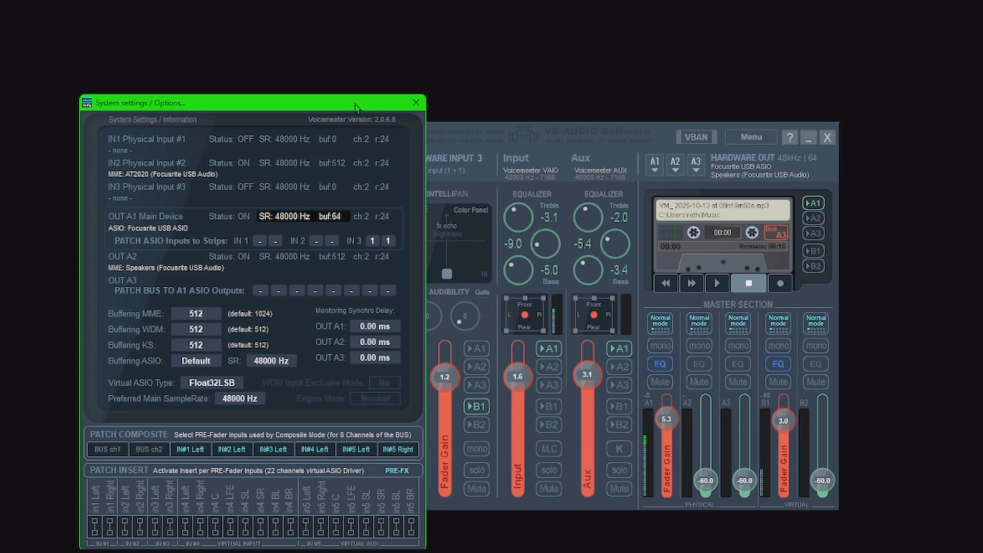
{"action": "left_click_drag", "start_coordinate": [357, 107], "coordinate": [270, 146]}
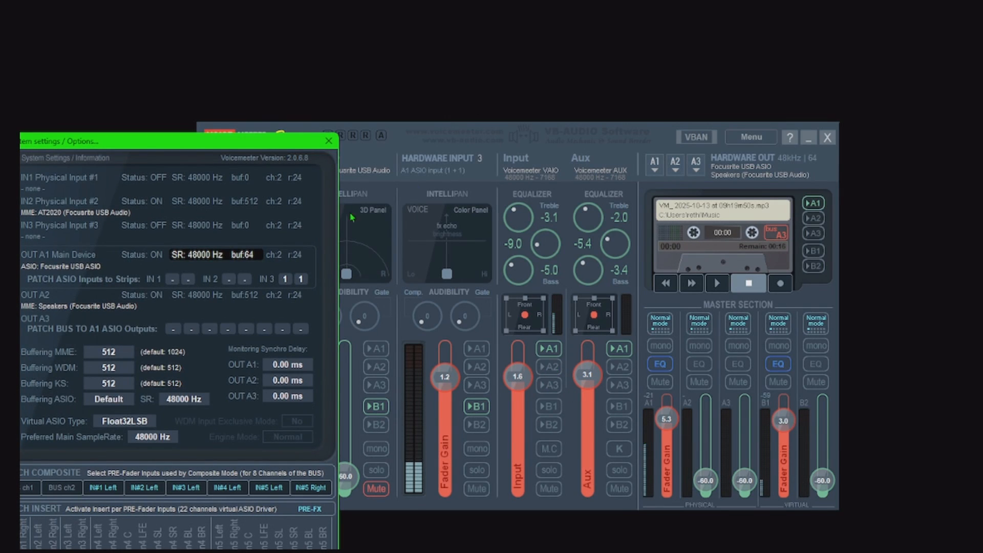
{"action": "left_click_drag", "start_coordinate": [197, 141], "coordinate": [275, 123]}
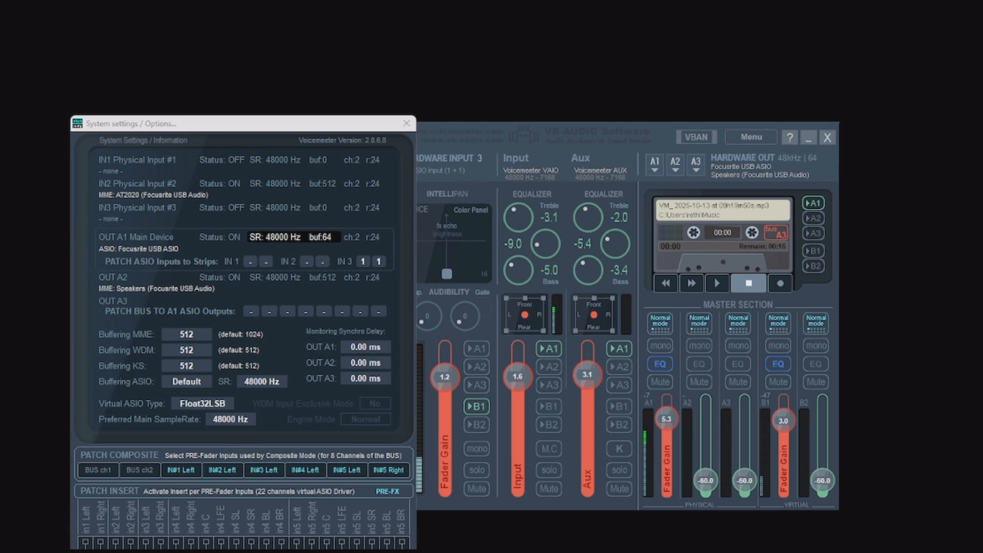
- Try sending the Input and Aux strips to bus A2 with the A2 fader raised to 3.4 dB
{"action": "left_click", "coordinate": [553, 366]}
{"action": "left_click", "coordinate": [619, 368]}
{"action": "left_click_drag", "start_coordinate": [707, 478], "coordinate": [706, 425]}
- Switch off the A2 sends of the Input and Aux strips and the A1 send of the Aux strip
{"action": "left_click", "coordinate": [619, 367]}
{"action": "left_click", "coordinate": [618, 348]}
{"action": "left_click", "coordinate": [550, 367]}
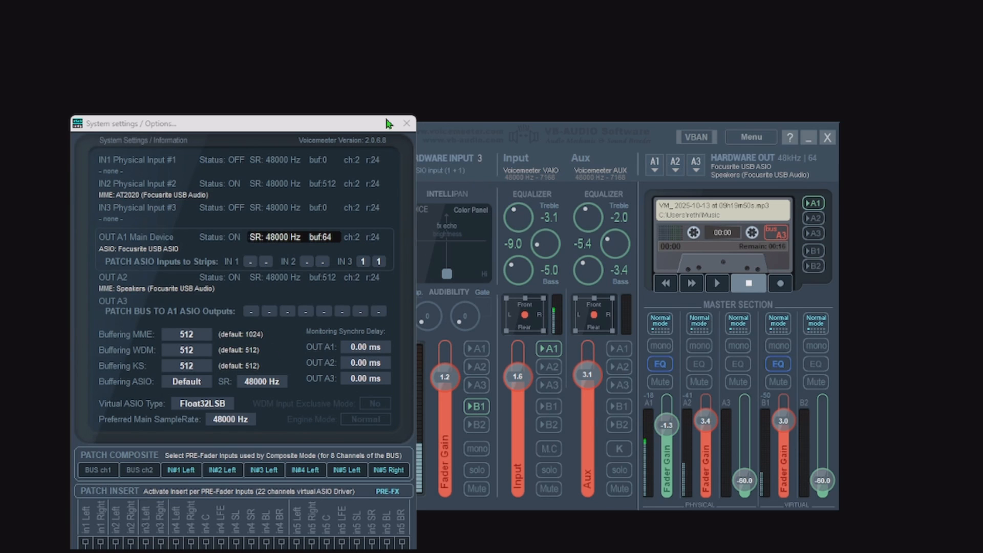
- Close System Settings and look through the output devices available for hardware outputs A1, A2 and A3
{"action": "left_click", "coordinate": [407, 124]}
{"action": "left_click", "coordinate": [654, 163]}
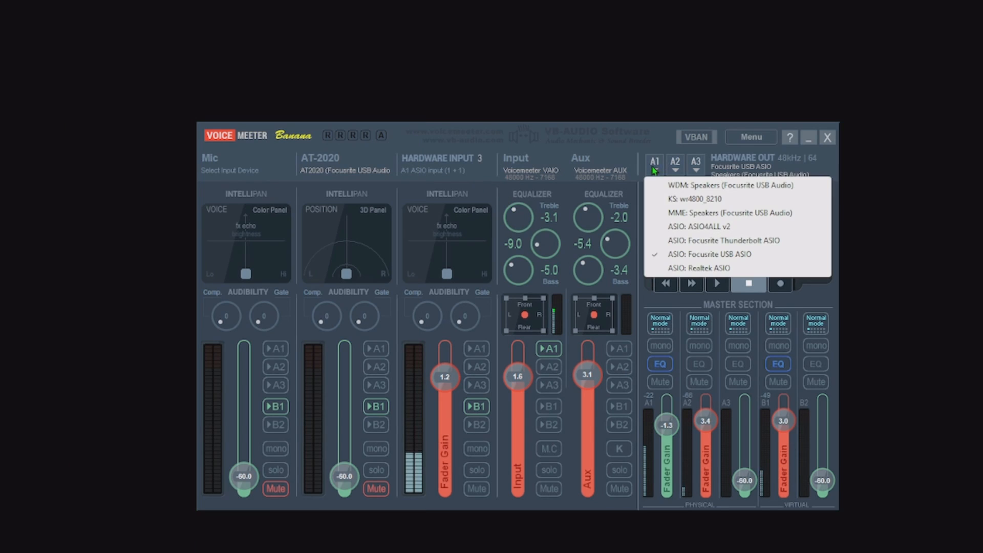
{"action": "left_click", "coordinate": [675, 164]}
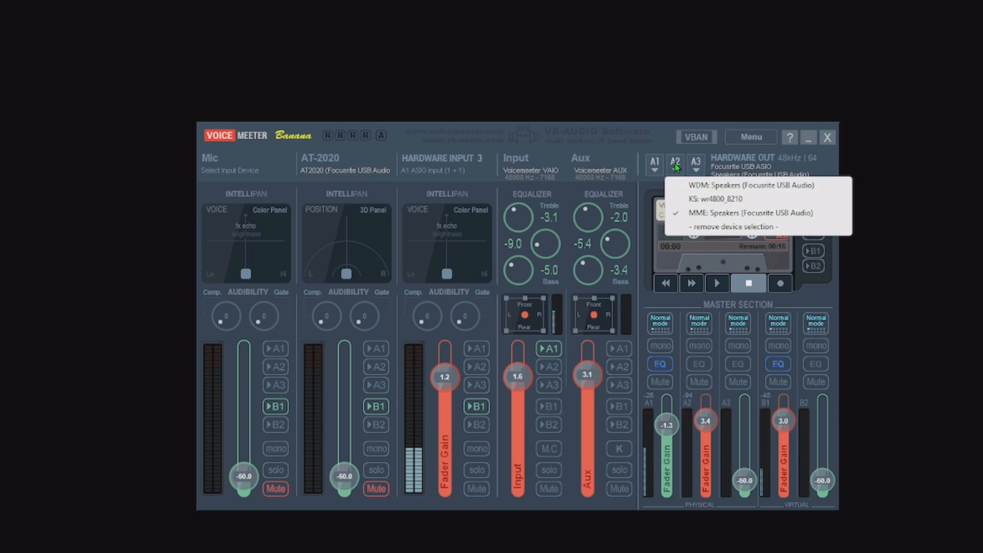
{"action": "left_click", "coordinate": [696, 164]}
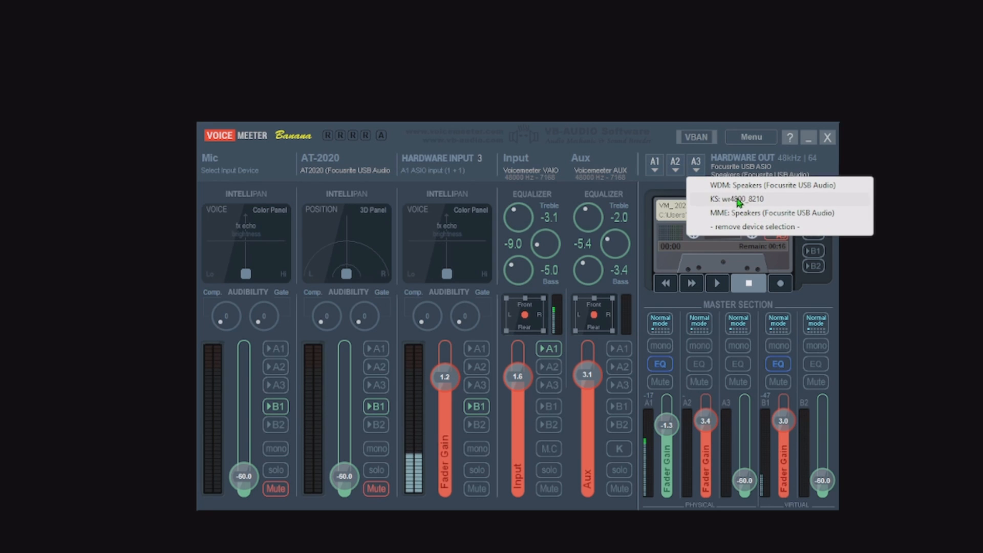
{"action": "left_click", "coordinate": [635, 138]}
- Set the bus A1 fader to 7.3 dB and lower the bus A2 fader to -60.0 dB
{"action": "left_click_drag", "start_coordinate": [676, 425], "coordinate": [711, 484]}
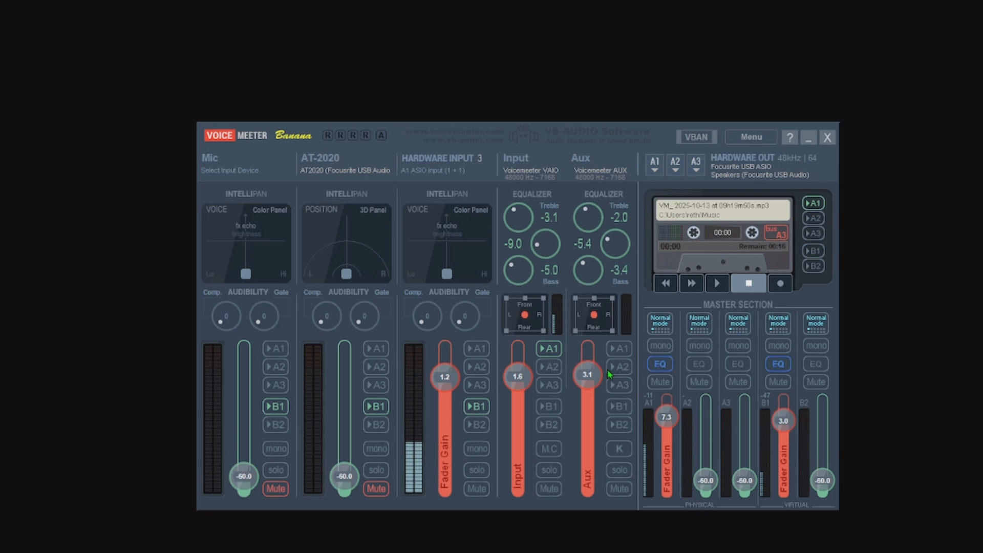
- Open System Settings / Options and place its window beside the mixer to view the device and buffering settings
{"action": "left_click", "coordinate": [751, 137]}
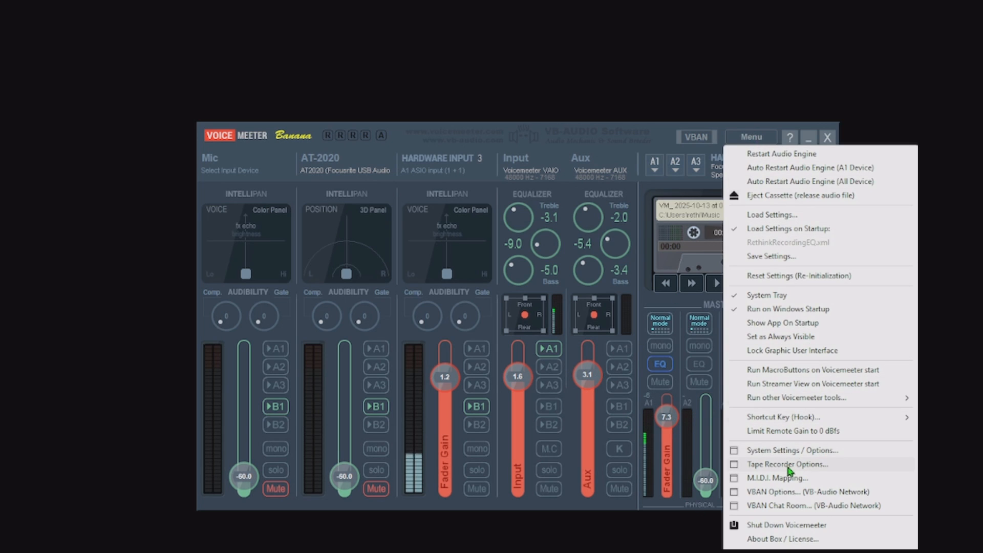
{"action": "left_click", "coordinate": [784, 451]}
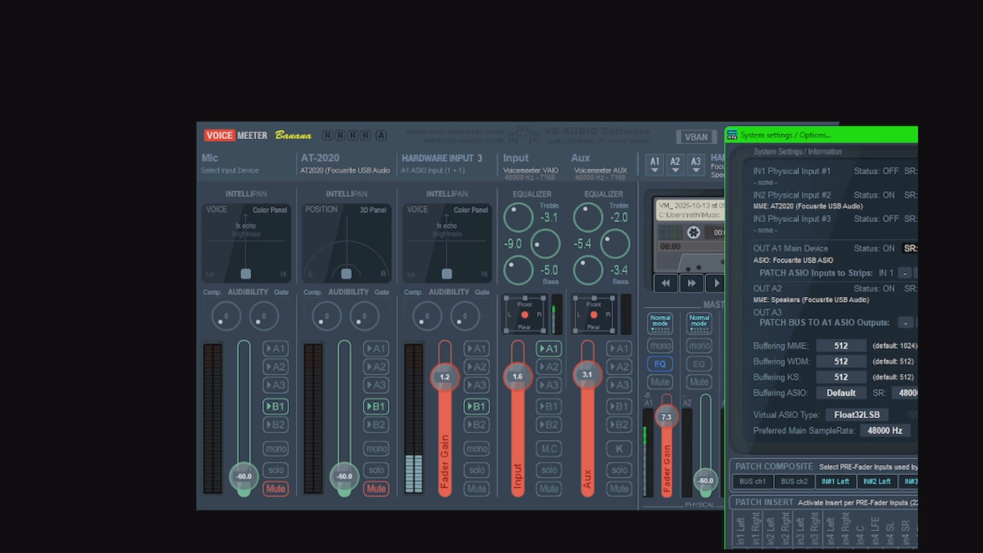
{"action": "left_click_drag", "start_coordinate": [902, 134], "coordinate": [922, 136]}
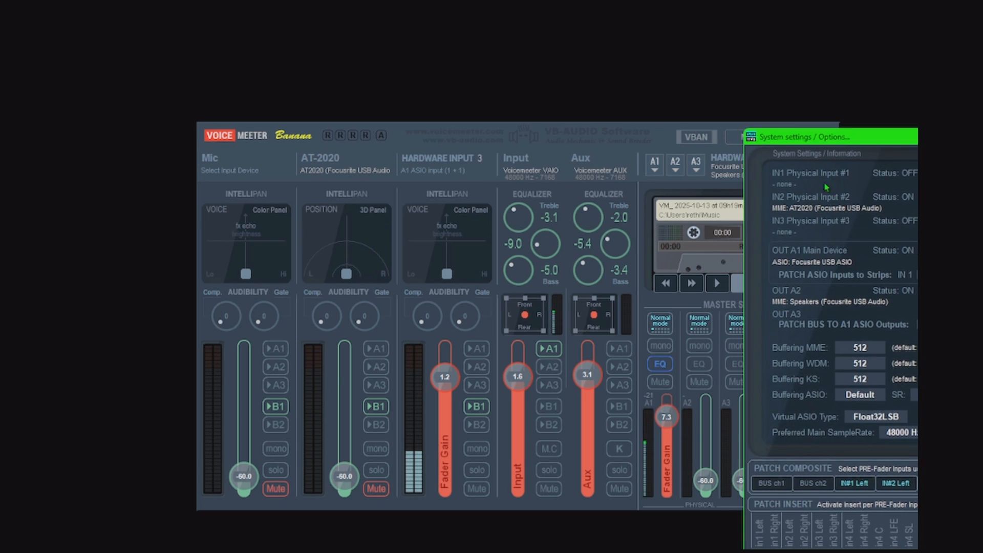
- Try sending Hardware Input 3 to bus A1 with its fader raised to 6.2 dB
{"action": "left_click", "coordinate": [479, 353]}
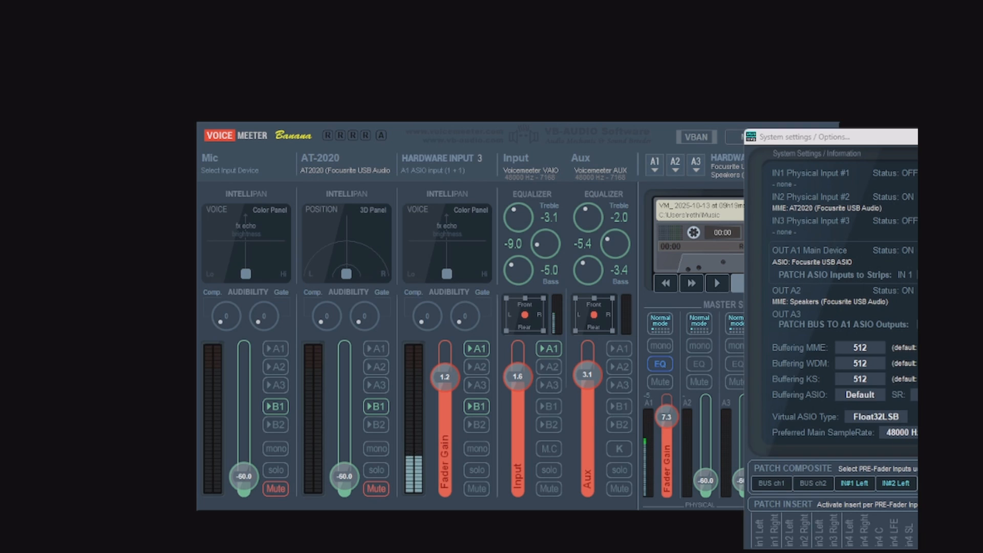
{"action": "left_click", "coordinate": [478, 353]}
{"action": "left_click_drag", "start_coordinate": [891, 142], "coordinate": [975, 157]}
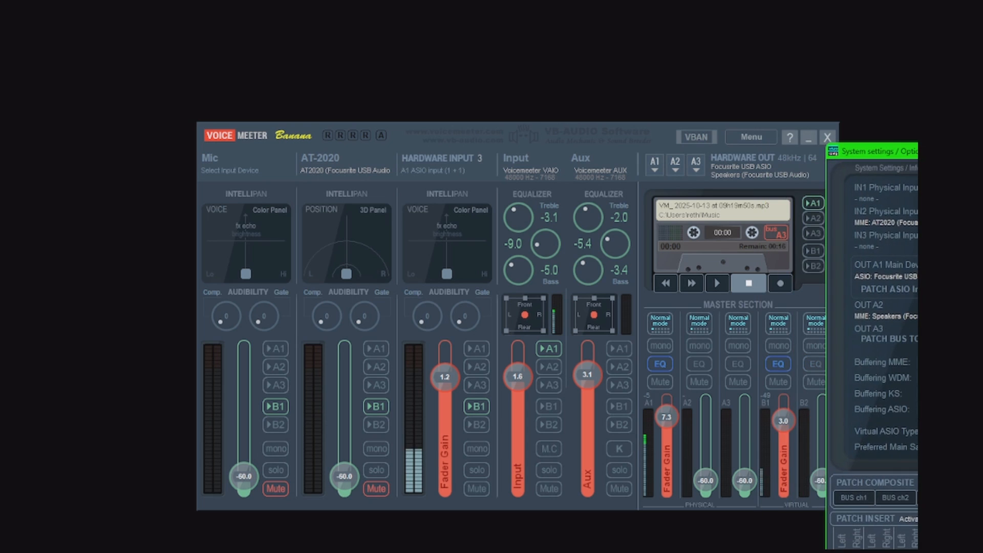
{"action": "left_click", "coordinate": [478, 388]}
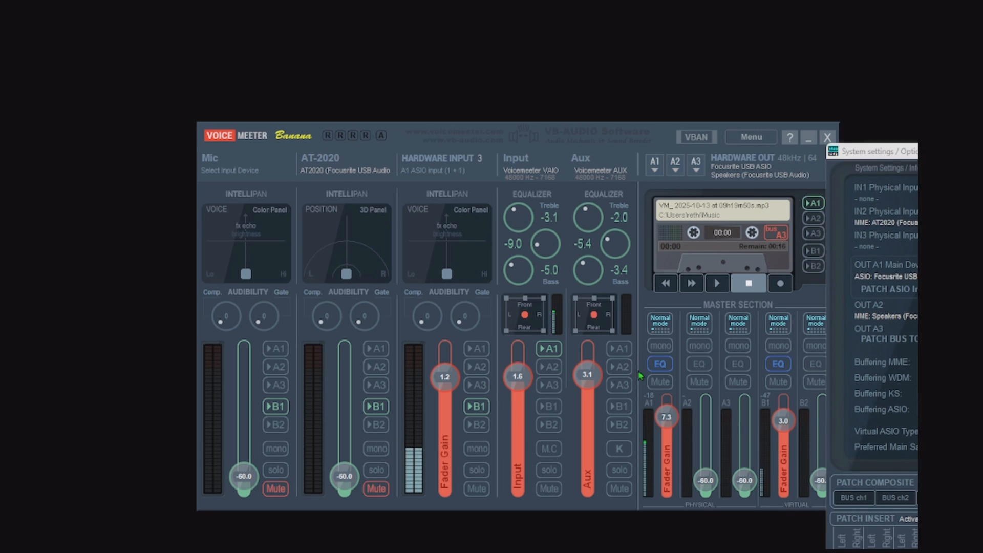
{"action": "left_click", "coordinate": [478, 351]}
{"action": "left_click_drag", "start_coordinate": [453, 384], "coordinate": [453, 376]}
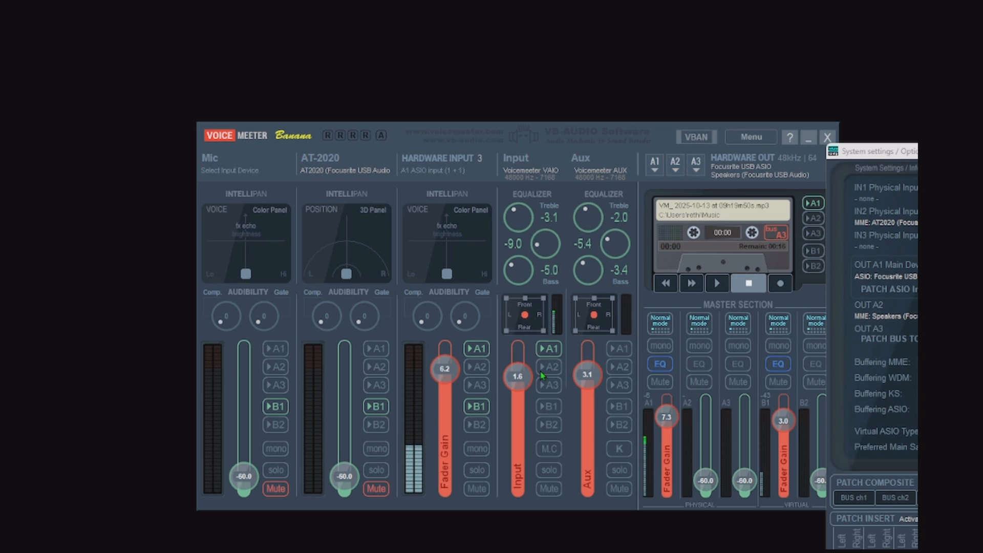
- Try the AT-2020 strip unmuted and sent to bus A1 with its fader at 10.1 dB
{"action": "left_click_drag", "start_coordinate": [907, 153], "coordinate": [923, 150]}
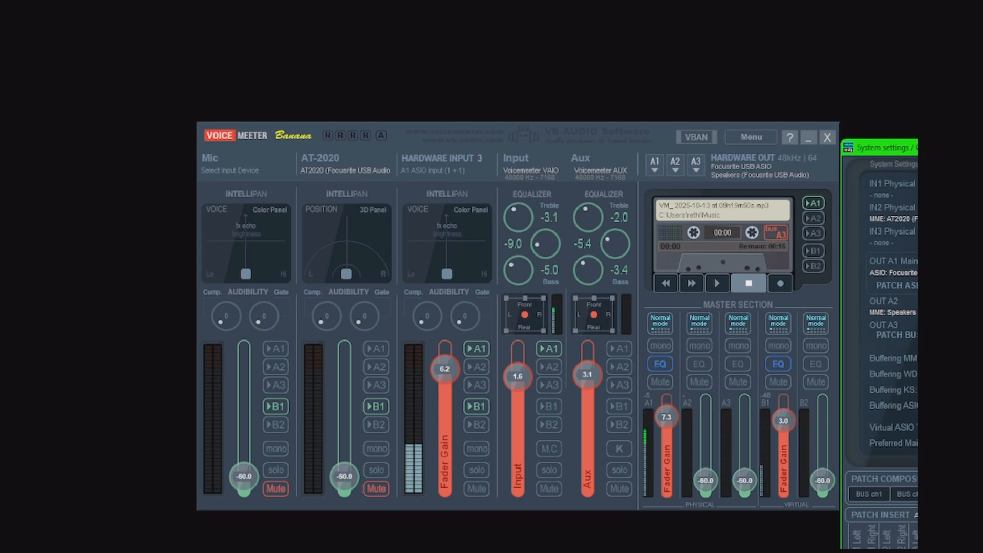
{"action": "left_click_drag", "start_coordinate": [345, 476], "coordinate": [344, 363]}
{"action": "left_click", "coordinate": [376, 489]}
{"action": "left_click", "coordinate": [377, 348]}
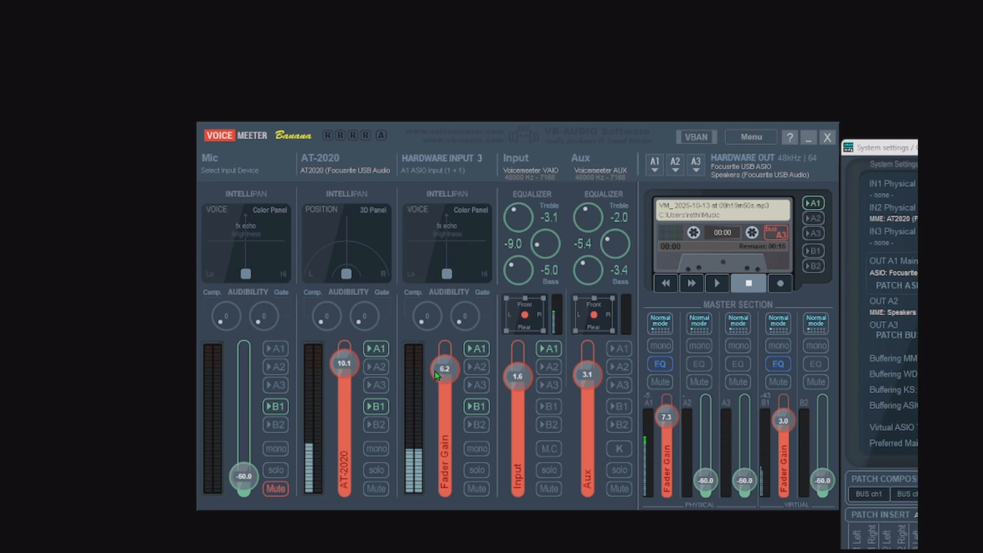
- Switch off the AT-2020 strip's A1 and B1 sends, and mute it with its fader at -60.0 dB
{"action": "left_click", "coordinate": [377, 348]}
{"action": "left_click", "coordinate": [378, 406]}
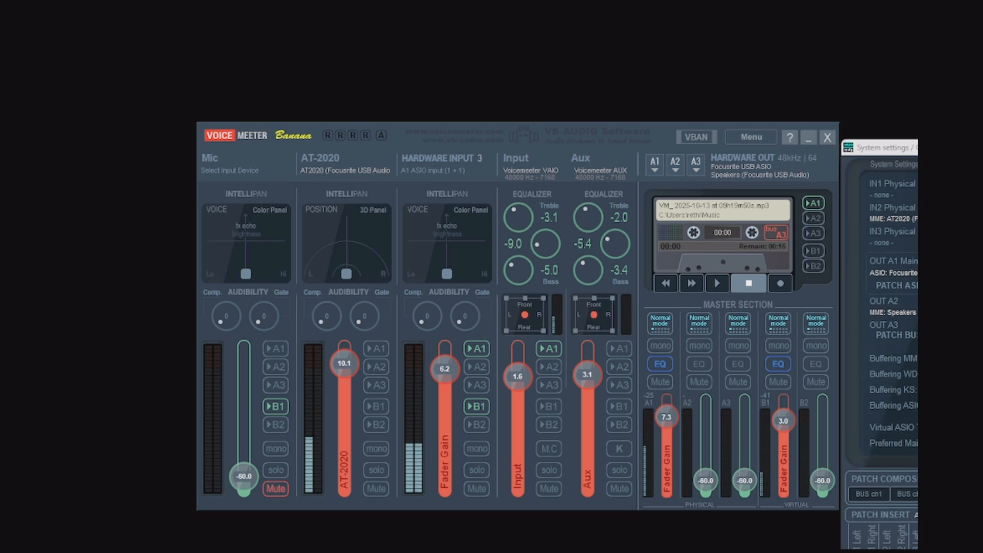
{"action": "left_click_drag", "start_coordinate": [901, 147], "coordinate": [902, 128]}
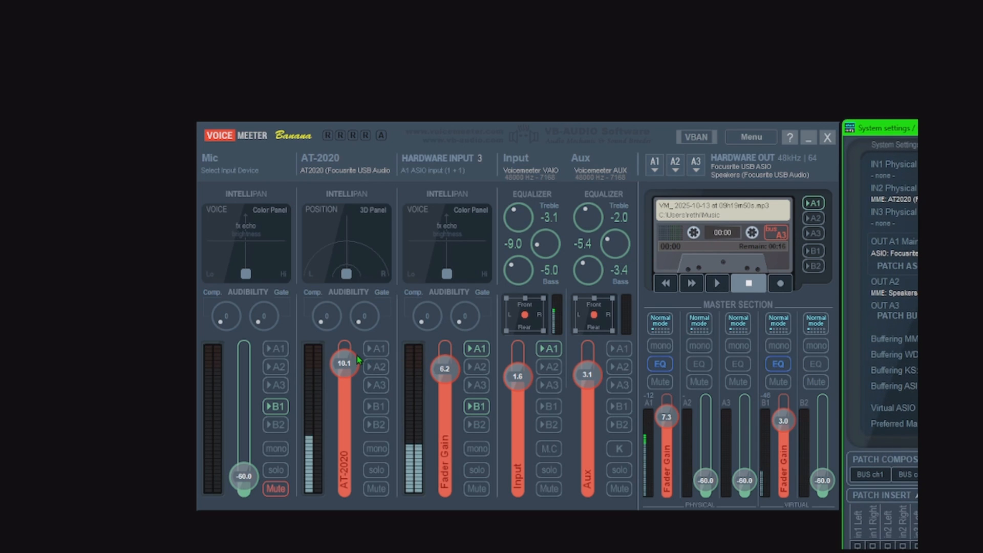
{"action": "left_click_drag", "start_coordinate": [352, 361], "coordinate": [373, 502]}
{"action": "left_click", "coordinate": [376, 489]}
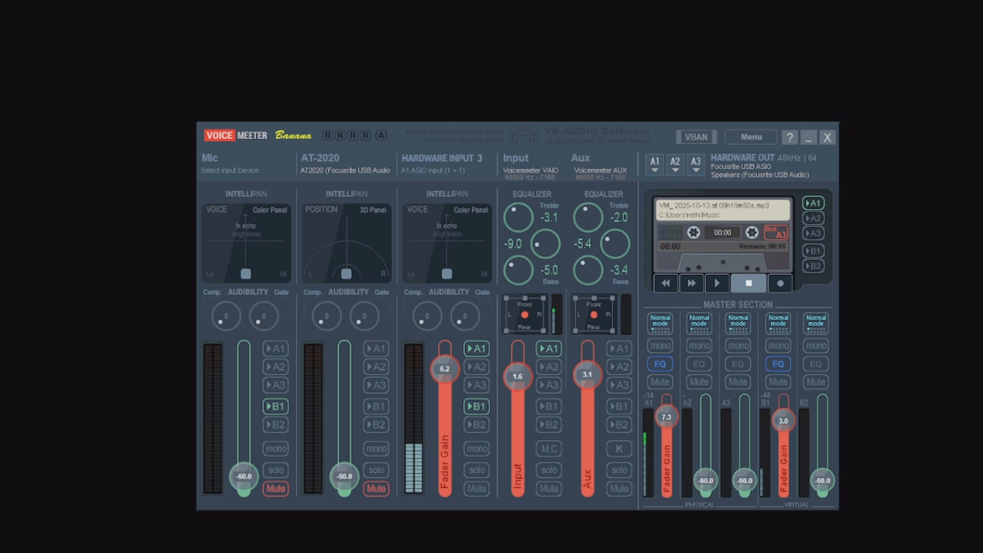
- Set the Input strip's fader to 5.0 dB and lower Hardware Input 3 to -12.8 dB with its A1 send off
{"action": "left_click", "coordinate": [547, 349]}
{"action": "left_click", "coordinate": [544, 350]}
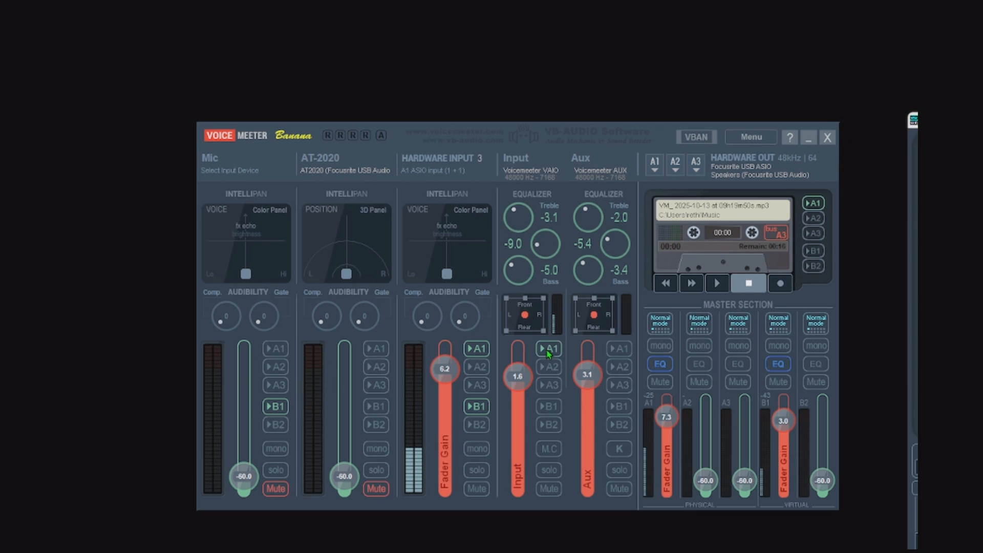
{"action": "left_click_drag", "start_coordinate": [517, 377], "coordinate": [517, 371]}
{"action": "left_click_drag", "start_coordinate": [440, 371], "coordinate": [441, 408]}
{"action": "left_click", "coordinate": [471, 355]}
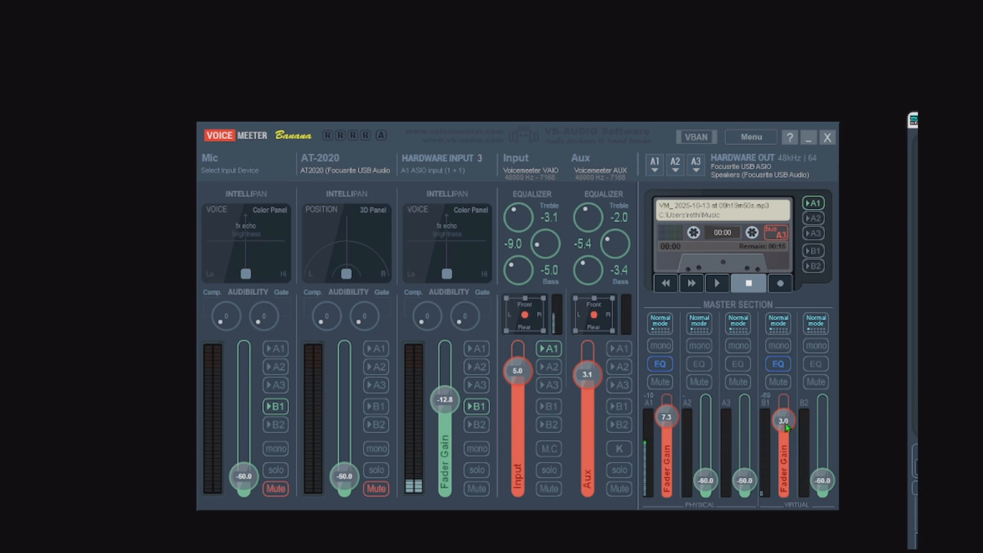
- Turn off the bus A1 equalizer and lower the bus A1 fader to -3.3 dB and the Input fader to 0.4 dB
{"action": "left_click", "coordinate": [660, 364]}
{"action": "left_click_drag", "start_coordinate": [666, 418], "coordinate": [665, 427]}
{"action": "left_click_drag", "start_coordinate": [515, 380], "coordinate": [515, 385]}
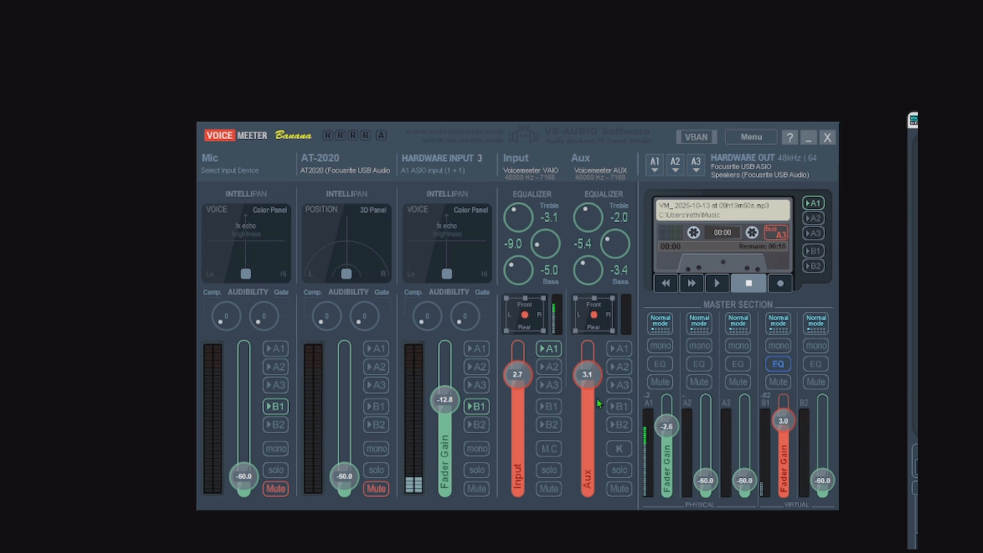
{"action": "left_click_drag", "start_coordinate": [671, 431], "coordinate": [670, 432]}
{"action": "left_click_drag", "start_coordinate": [517, 375], "coordinate": [517, 378]}
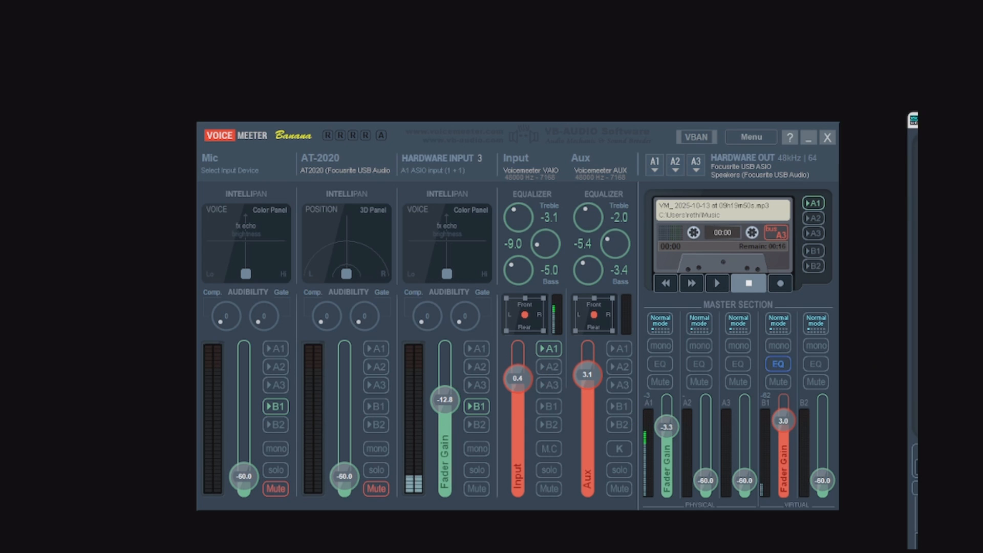
- Bring the System Settings window back into view and close it
{"action": "left_click_drag", "start_coordinate": [914, 121], "coordinate": [403, 176]}
{"action": "left_click", "coordinate": [739, 177]}
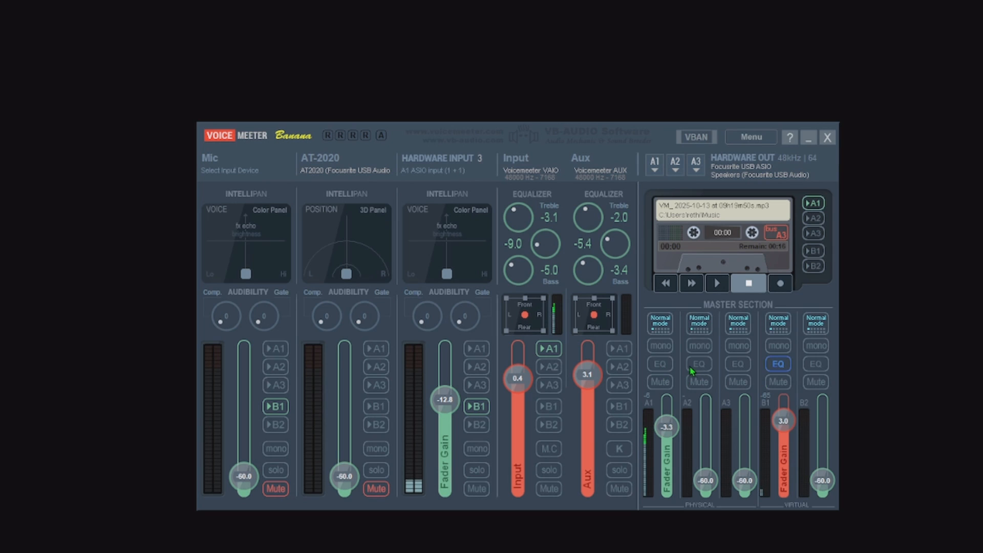
- Raise the bus A1 fader to 3.3 dB and rebalance the Input strip's fader against it
{"action": "left_click_drag", "start_coordinate": [674, 426], "coordinate": [664, 425]}
{"action": "left_click_drag", "start_coordinate": [529, 388], "coordinate": [529, 393]}
{"action": "left_click_drag", "start_coordinate": [666, 424], "coordinate": [666, 421]}
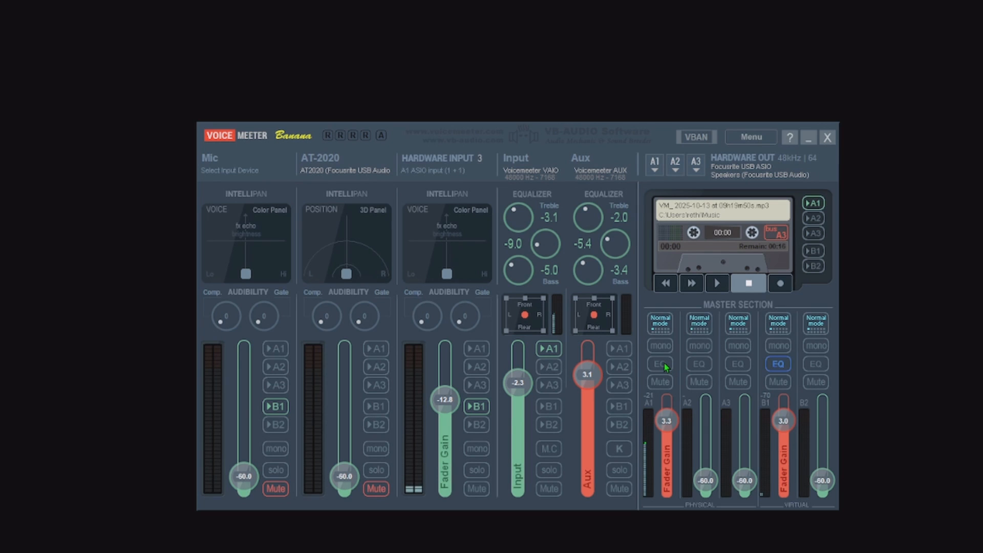
{"action": "left_click_drag", "start_coordinate": [518, 382], "coordinate": [518, 374]}
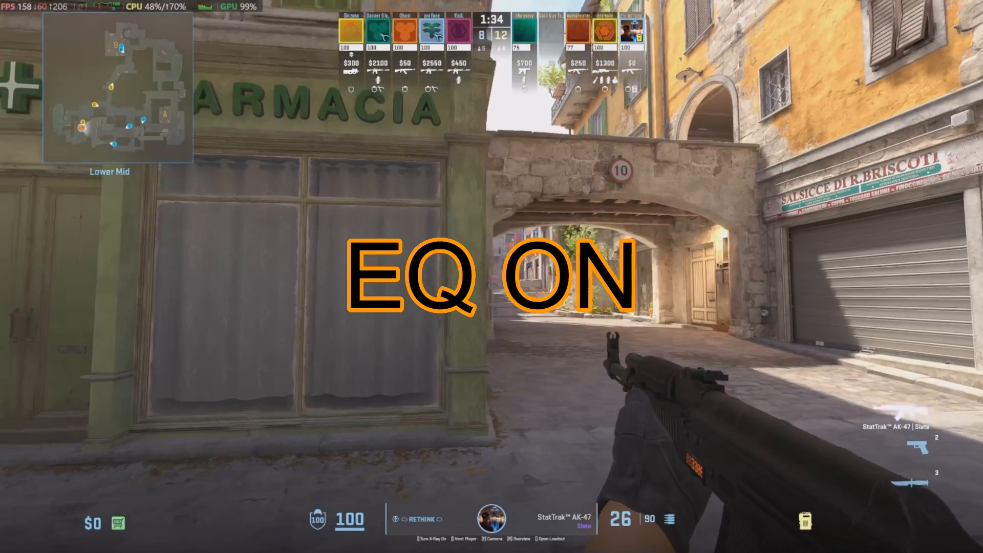